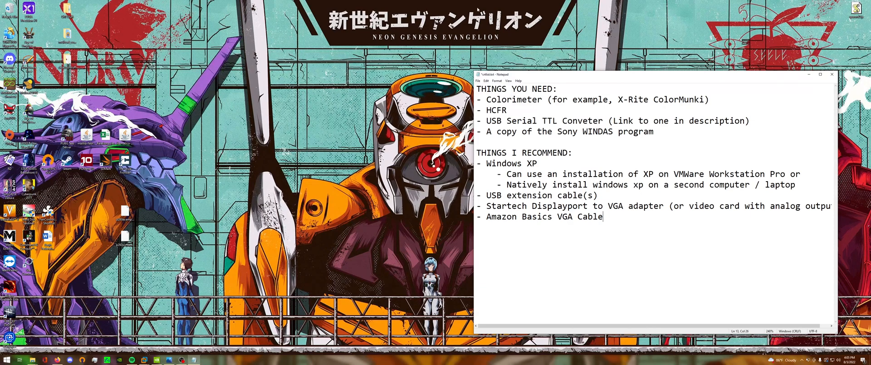
# Highlight the X-Rite ColorMunki colorimeter example in the list of things needed.
pyautogui.moveTo(485, 98); pyautogui.dragTo(671, 99)
pyautogui.moveTo(618, 99); pyautogui.dragTo(706, 99)
pyautogui.click(705, 100)
pyautogui.moveTo(476, 110); pyautogui.dragTo(506, 110)
pyautogui.moveTo(618, 99)
pyautogui.mouseDown()
pyautogui.moveTo(705, 99)
pyautogui.moveTo(618, 99)
pyautogui.mouseUp()
pyautogui.click(619, 99)
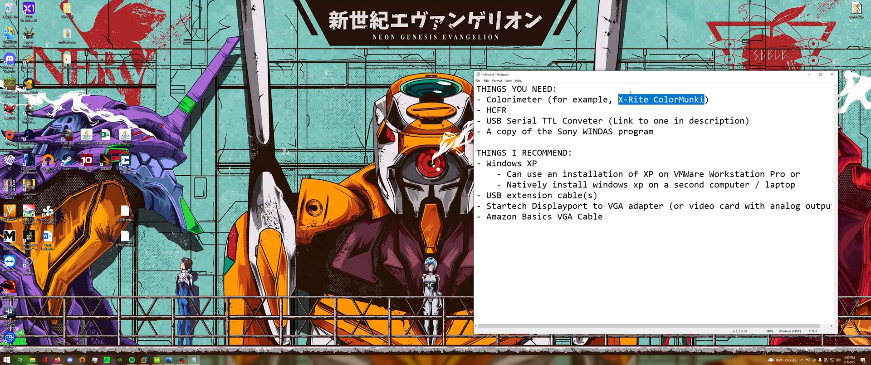
pyautogui.click(709, 99)
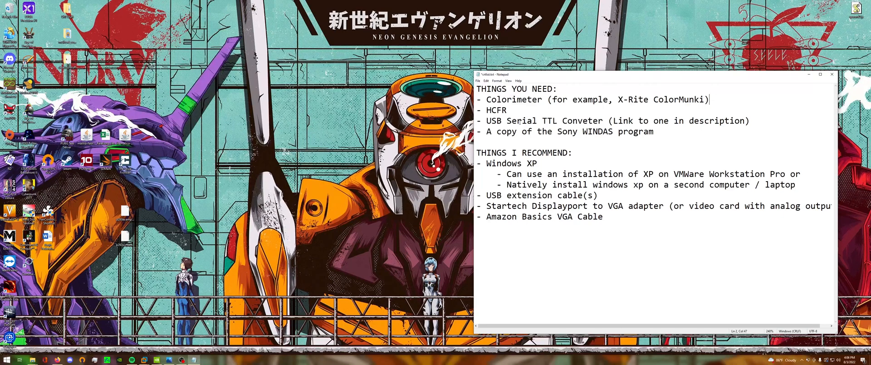
# Highlight the HCFR, USB Serial TTL converter and Sony WINDAS entries in the list of things needed.
pyautogui.moveTo(506, 110); pyautogui.dragTo(486, 110)
pyautogui.click(486, 121)
pyautogui.moveTo(486, 120); pyautogui.dragTo(634, 121)
pyautogui.click(633, 121)
pyautogui.moveTo(516, 120); pyautogui.dragTo(658, 121)
pyautogui.click(658, 120)
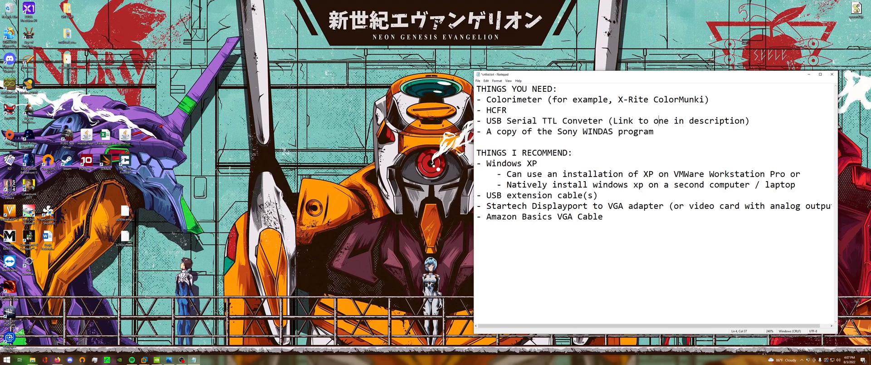
pyautogui.moveTo(485, 132); pyautogui.dragTo(654, 131)
pyautogui.click(654, 132)
pyautogui.click(496, 132)
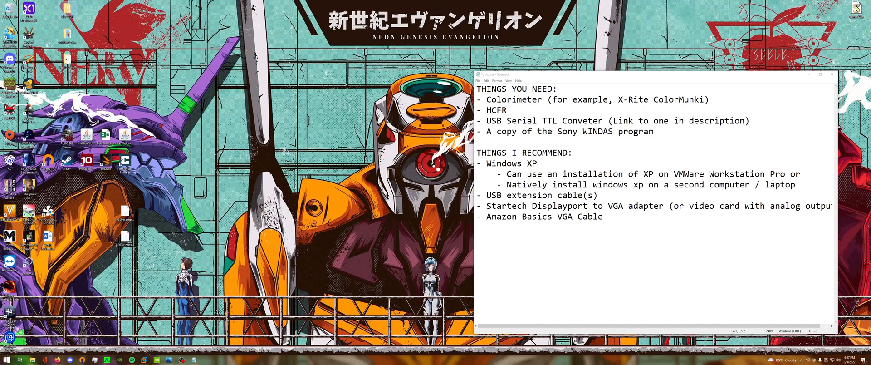
# Highlight the Windows XP recommendation with its VMWare Workstation Pro and native installation options.
pyautogui.moveTo(485, 164); pyautogui.dragTo(526, 165)
pyautogui.click(527, 164)
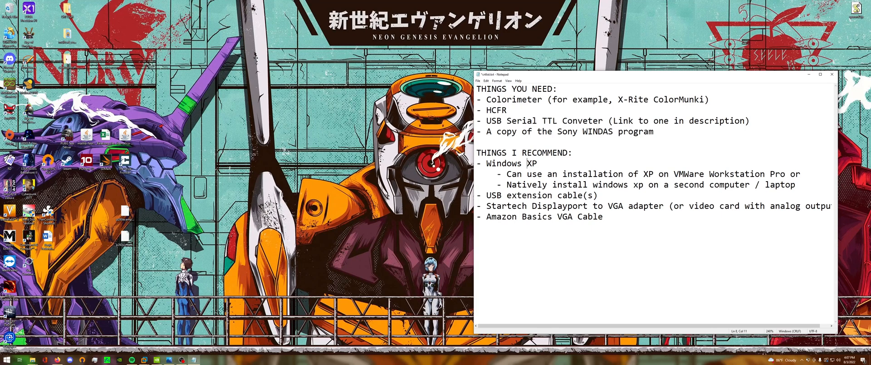
pyautogui.moveTo(677, 174); pyautogui.dragTo(788, 174)
pyautogui.click(787, 173)
pyautogui.moveTo(506, 185); pyautogui.dragTo(791, 185)
pyautogui.click(796, 185)
# Widen the note window and highlight the recommended USB extension cables, Startech Displayport to VGA adapter and Amazon Basics VGA cable.
pyautogui.moveTo(478, 197); pyautogui.dragTo(610, 195)
pyautogui.click(610, 195)
pyautogui.click(639, 120)
pyautogui.moveTo(475, 194); pyautogui.dragTo(832, 205)
pyautogui.click(472, 205)
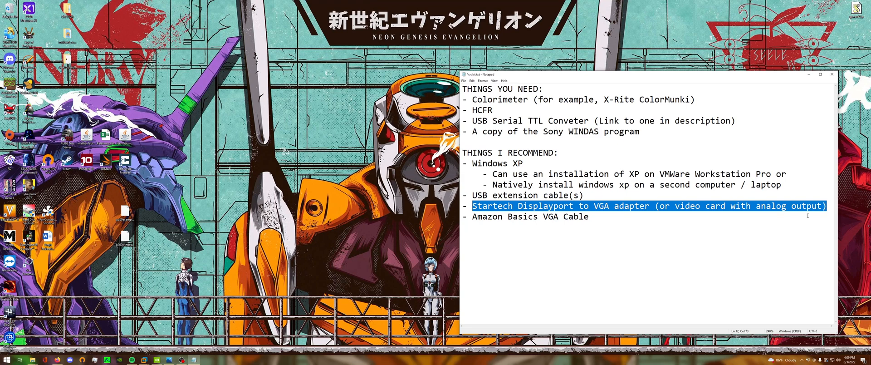
pyautogui.moveTo(589, 217); pyautogui.dragTo(465, 229)
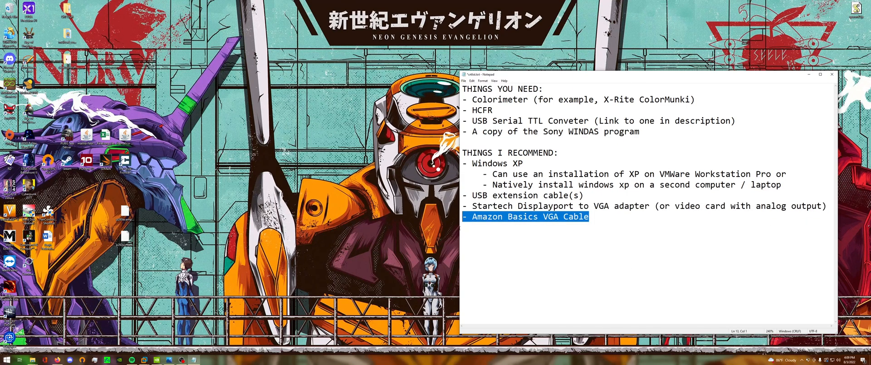
pyautogui.click(586, 228)
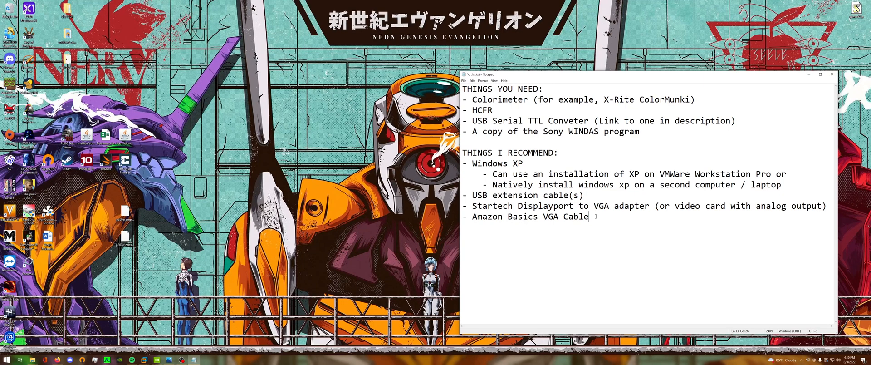
pyautogui.moveTo(596, 216); pyautogui.dragTo(462, 216)
pyautogui.click(554, 216)
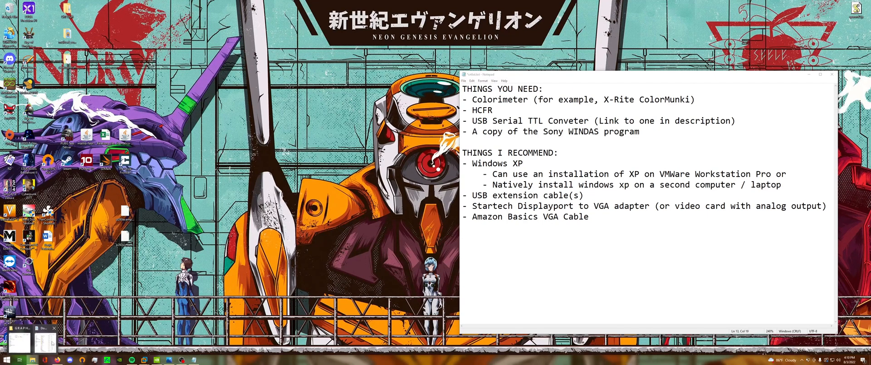
# Open the wiring diagram TXD RXD.png from the GRAPHICS folder and reposition its window over the desktop.
pyautogui.click(52, 339)
pyautogui.click(727, 248)
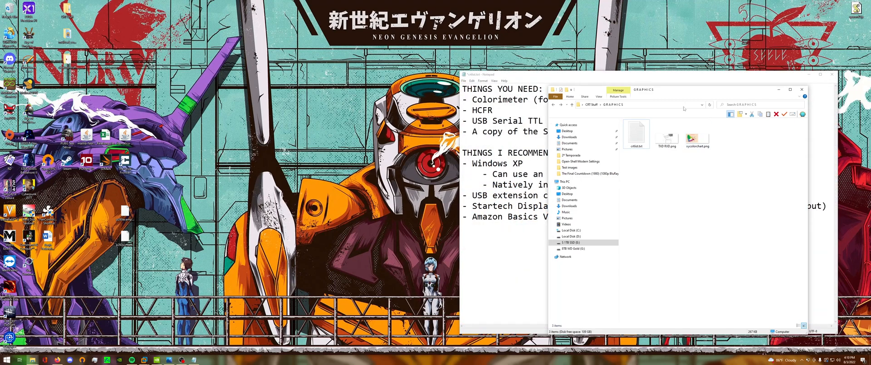
pyautogui.moveTo(719, 89); pyautogui.dragTo(660, 93)
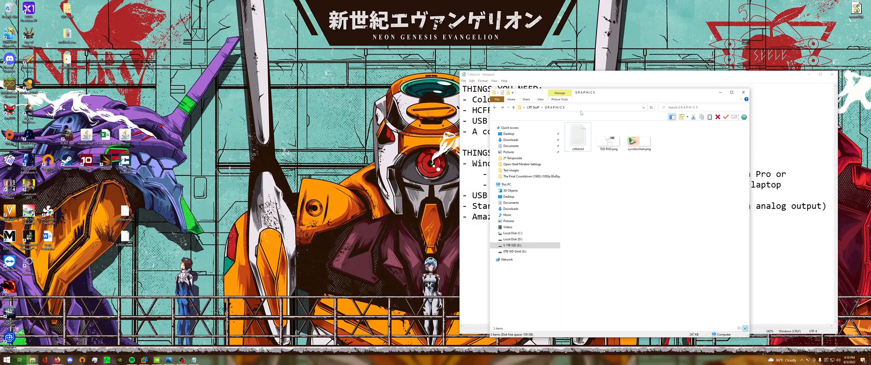
pyautogui.doubleClick(608, 137)
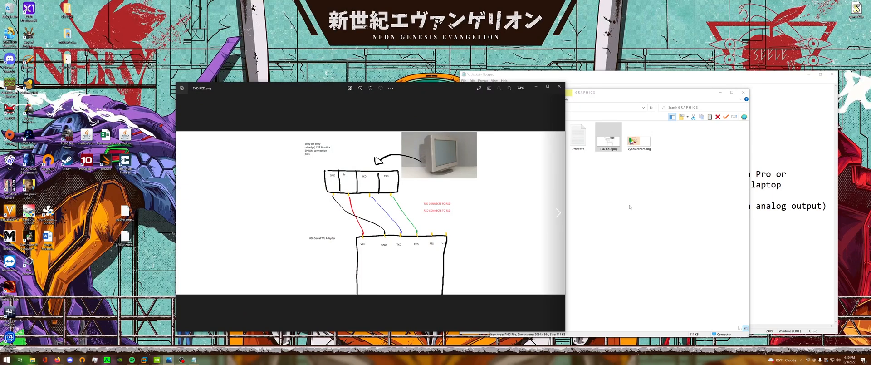
pyautogui.moveTo(450, 85); pyautogui.dragTo(676, 95)
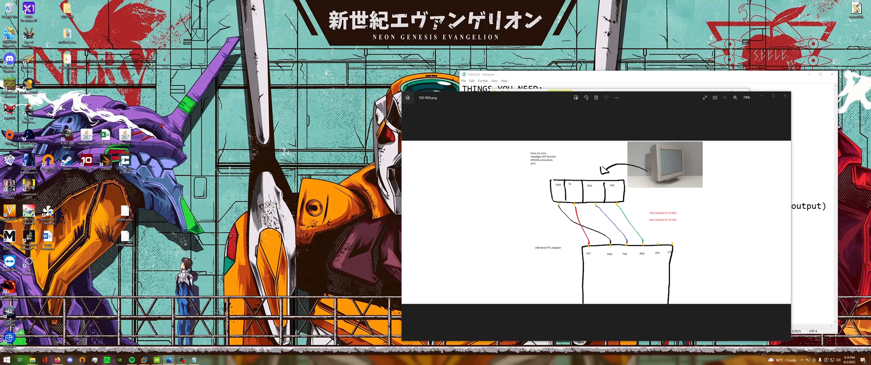
pyautogui.moveTo(626, 94); pyautogui.dragTo(623, 30)
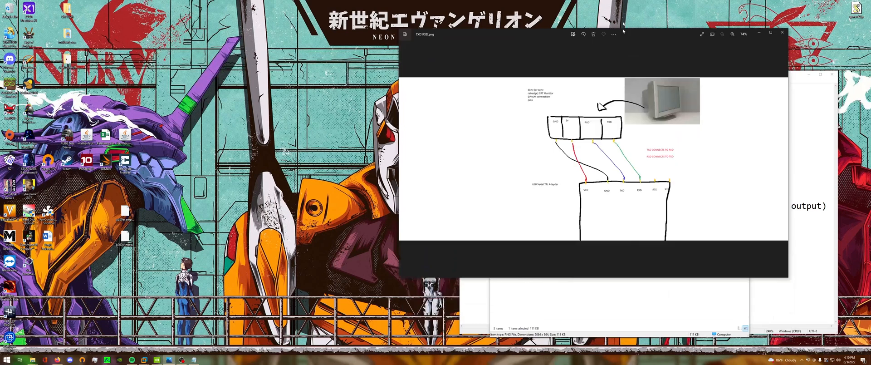
# Examine the maximized wiring diagram's pin connections between the CRT monitor and the USB Serial TTL adapter, and close the image.
pyautogui.doubleClick(623, 31)
pyautogui.scroll(3, 587, 142)
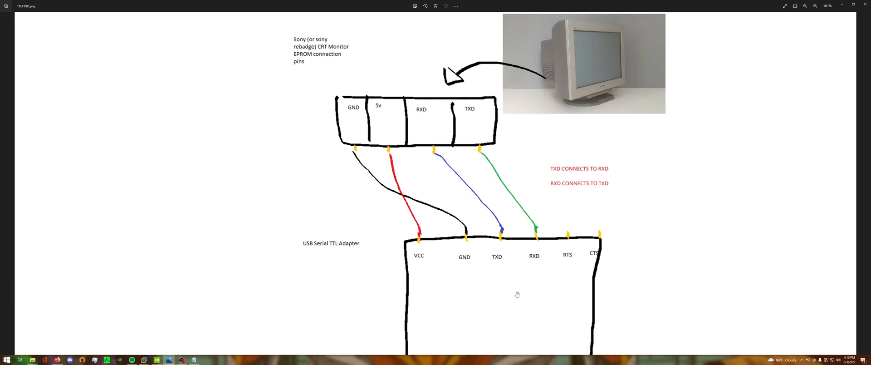
pyautogui.scroll(1, 478, 283)
pyautogui.moveTo(465, 270); pyautogui.dragTo(462, 289)
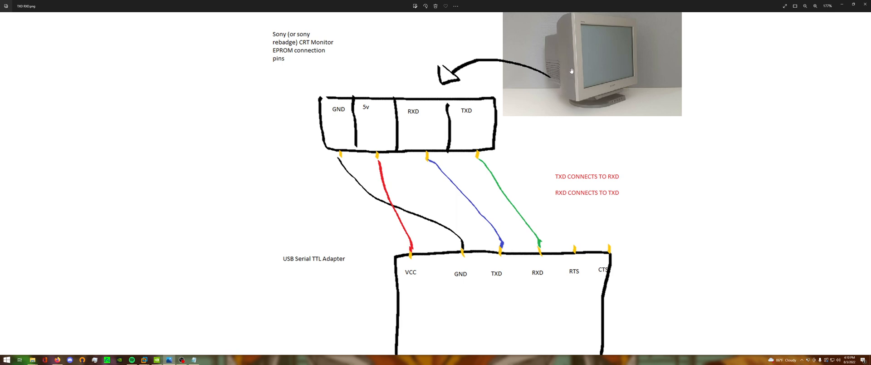
pyautogui.moveTo(580, 81); pyautogui.dragTo(577, 89)
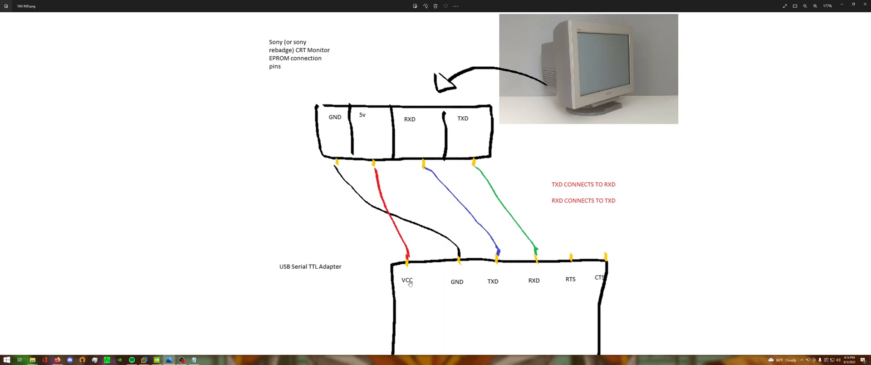
pyautogui.scroll(-3, 433, 191)
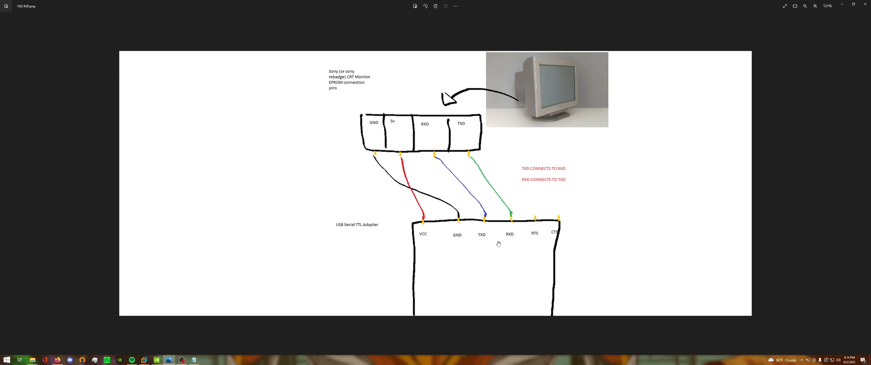
pyautogui.click(865, 4)
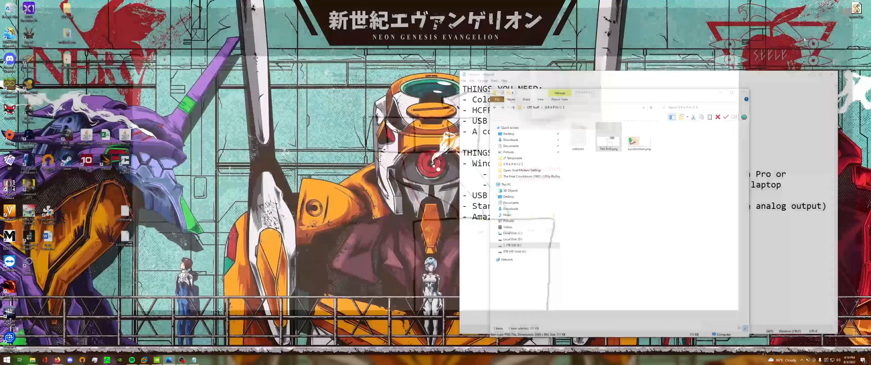
# Open xycolorchart.png from the GRAPHICS folder and snap its window to the right half of the desktop.
pyautogui.doubleClick(639, 139)
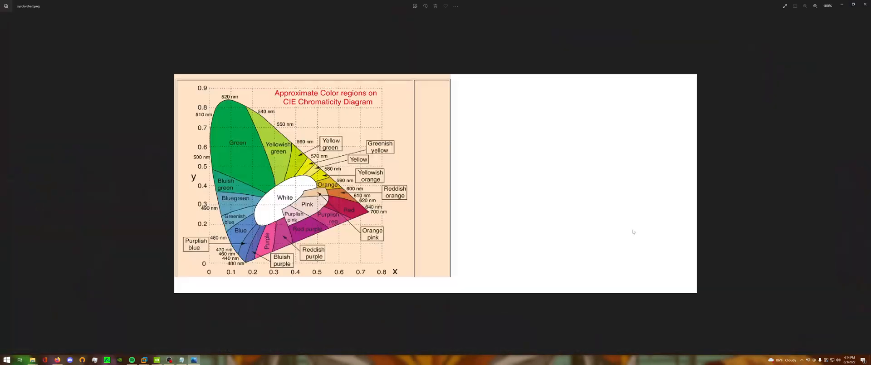
pyautogui.scroll(5, 379, 158)
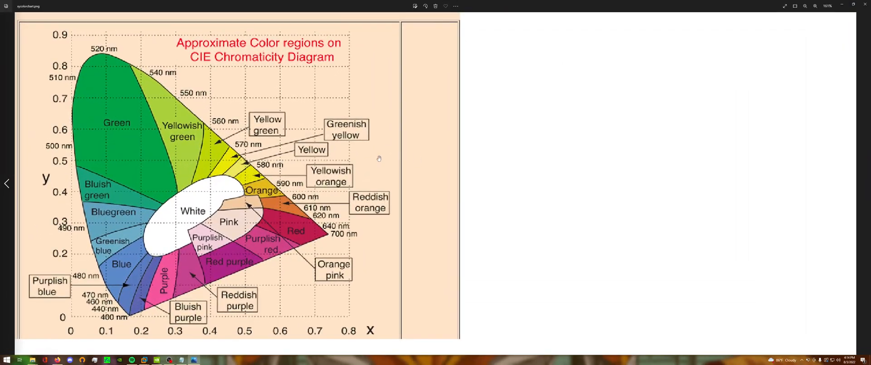
pyautogui.moveTo(407, 3); pyautogui.dragTo(870, 145)
pyautogui.click(679, 321)
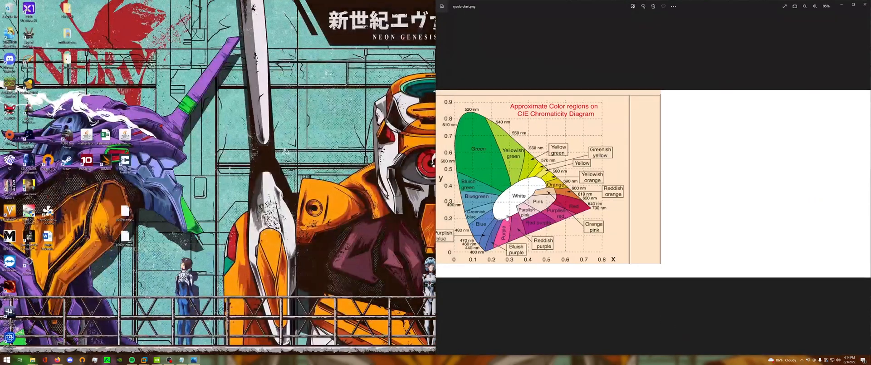
# Examine the white region, axes and surrounding hues of the CIE chromaticity diagram, and close the image.
pyautogui.scroll(5, 507, 218)
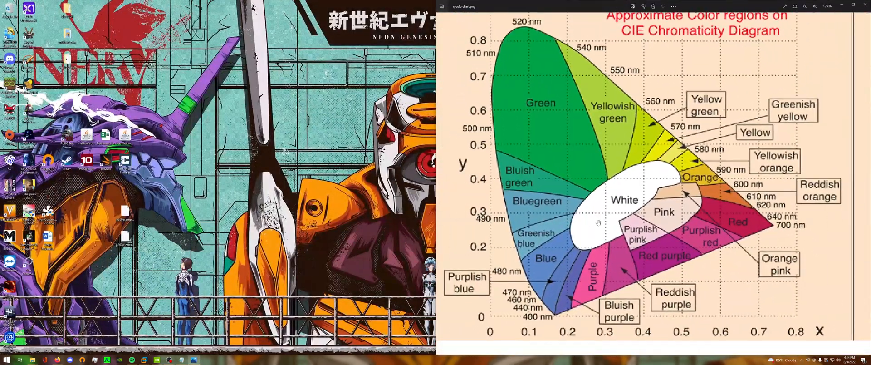
pyautogui.moveTo(604, 228); pyautogui.dragTo(589, 232)
pyautogui.moveTo(604, 254); pyautogui.dragTo(623, 255)
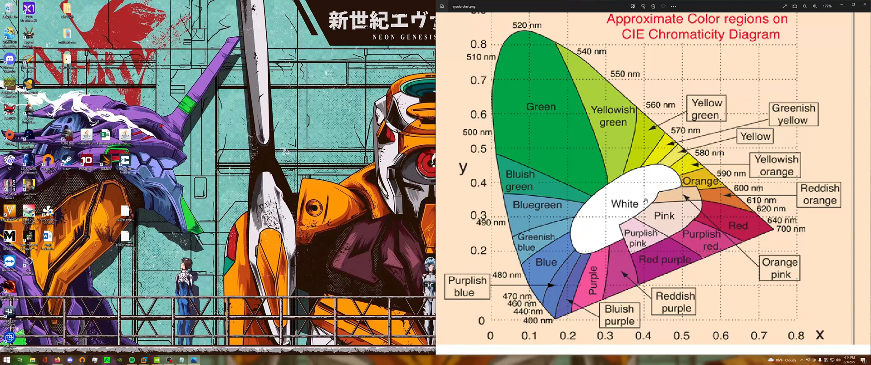
pyautogui.moveTo(482, 77); pyautogui.dragTo(482, 106)
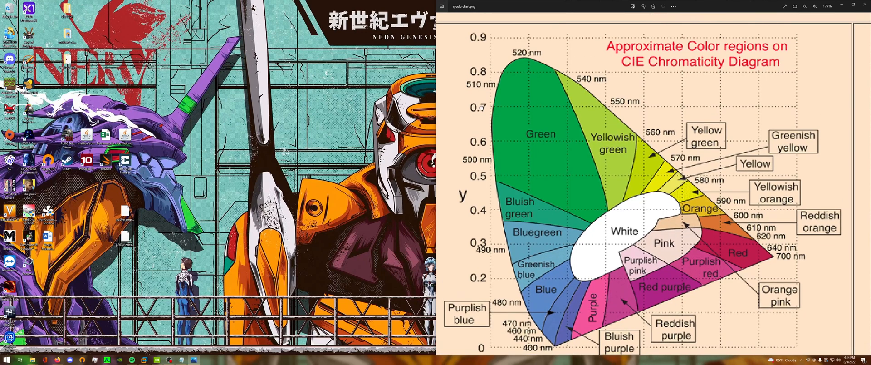
pyautogui.moveTo(512, 275); pyautogui.dragTo(510, 250)
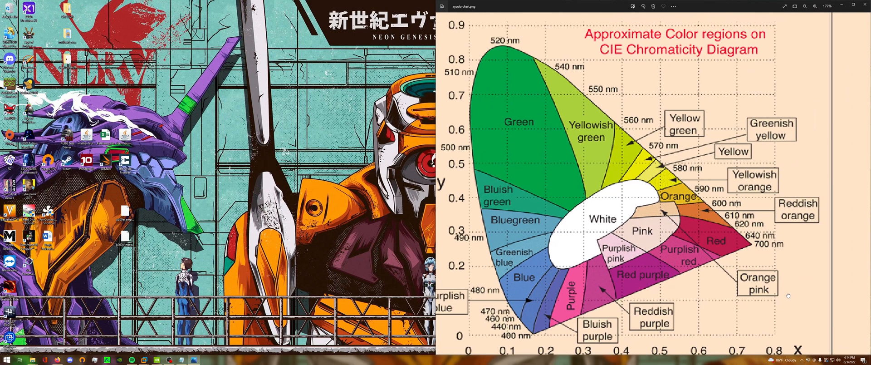
pyautogui.moveTo(811, 282)
pyautogui.mouseDown()
pyautogui.moveTo(791, 296)
pyautogui.moveTo(816, 274)
pyautogui.mouseUp()
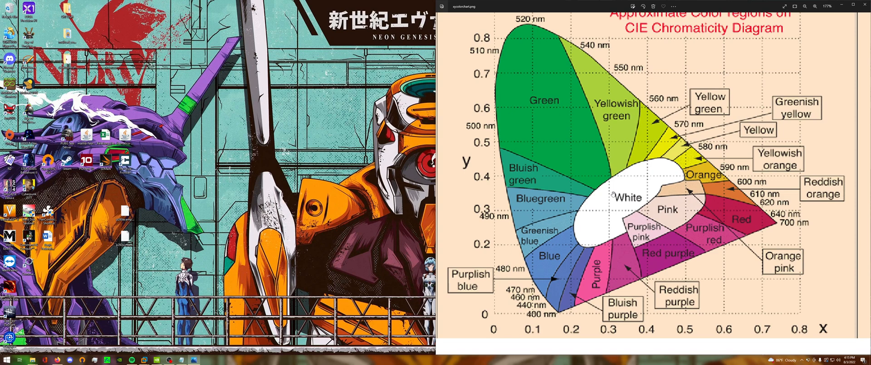
pyautogui.doubleClick(701, 6)
pyautogui.click(713, 20)
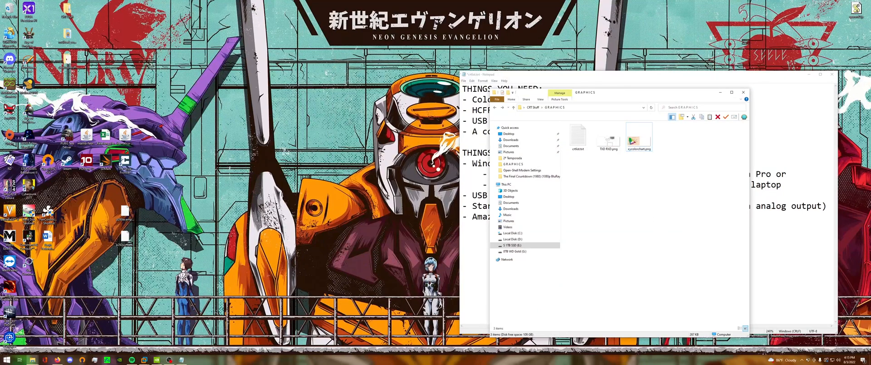
# Bring up the NVIDIA Control Panel and switch to the Windows XP Professional virtual machine in VMware Workstation.
pyautogui.click(156, 360)
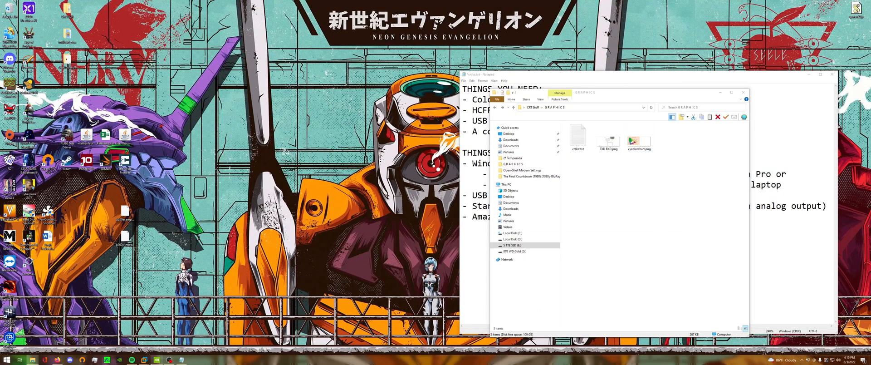
pyautogui.moveTo(144, 359)
pyautogui.click(159, 339)
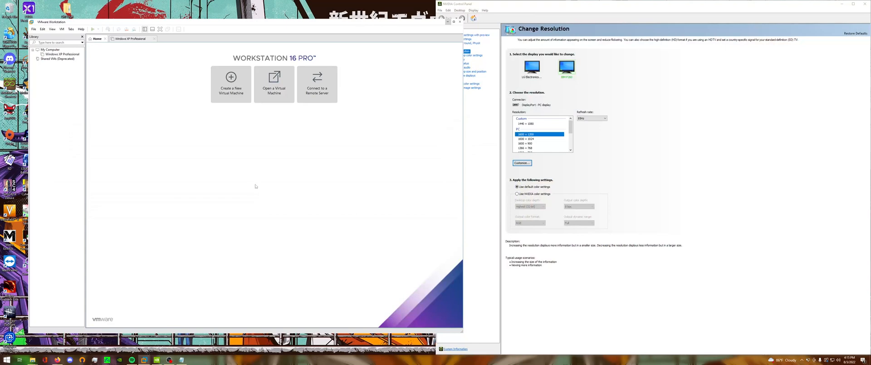
pyautogui.moveTo(143, 359)
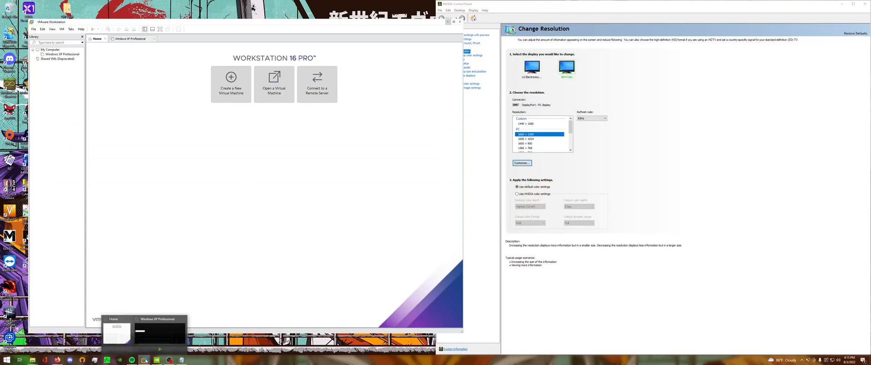
pyautogui.click(160, 335)
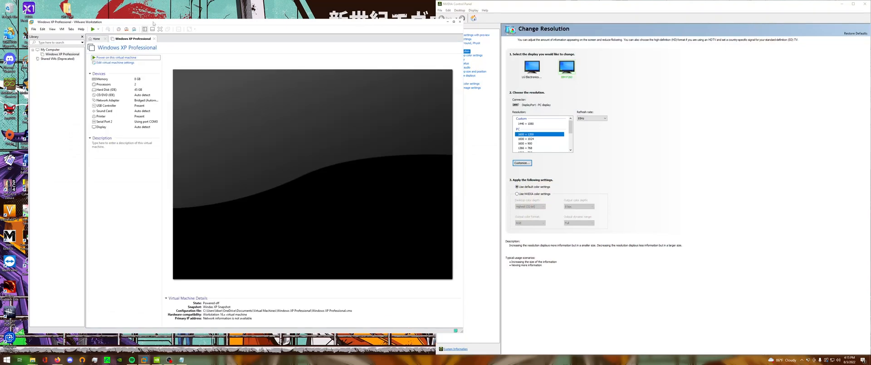
# Reposition and enlarge the VMware Workstation window and power on the Windows XP Professional virtual machine.
pyautogui.moveTo(153, 23); pyautogui.dragTo(151, 15)
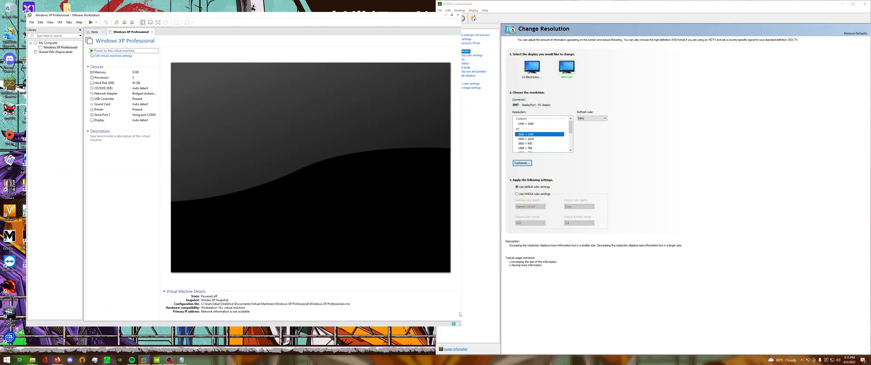
pyautogui.moveTo(461, 315); pyautogui.dragTo(646, 330)
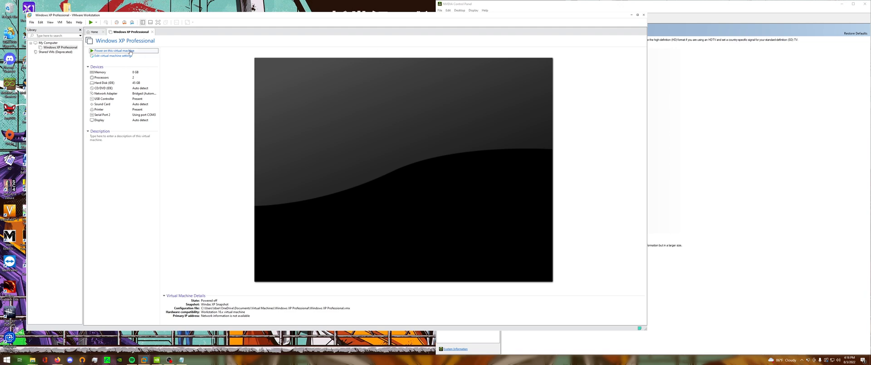
pyautogui.click(282, 142)
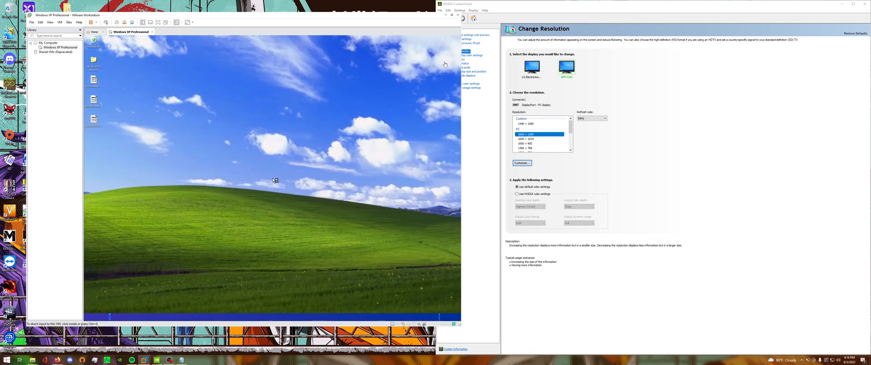
pyautogui.click(280, 226)
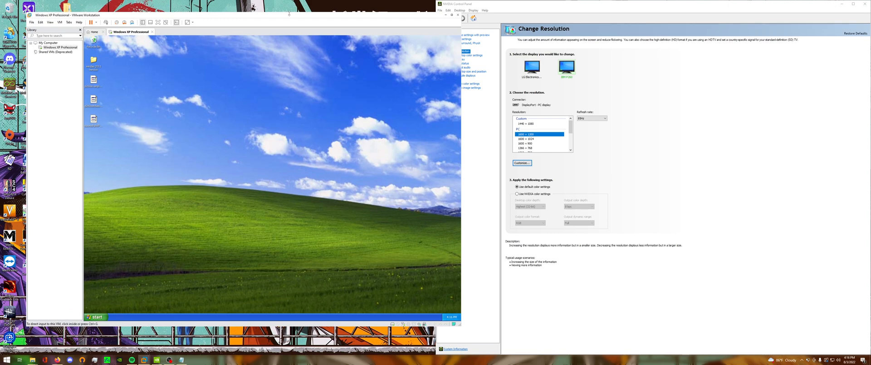
# Open the windas 2011 version folder on the virtual machine's desktop and enlarge its window to show all files.
pyautogui.moveTo(288, 13); pyautogui.dragTo(361, 13)
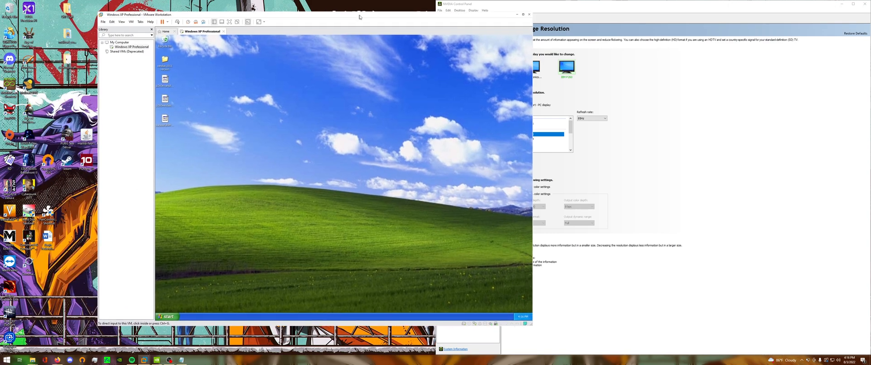
pyautogui.doubleClick(167, 65)
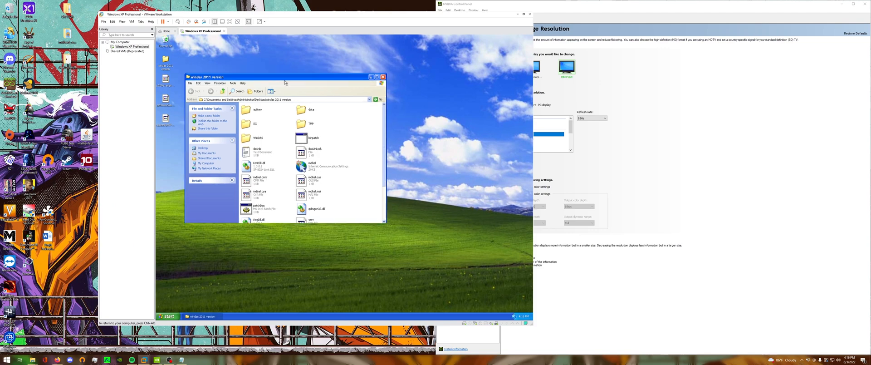
pyautogui.moveTo(272, 69); pyautogui.dragTo(275, 87)
pyautogui.moveTo(387, 233); pyautogui.dragTo(435, 288)
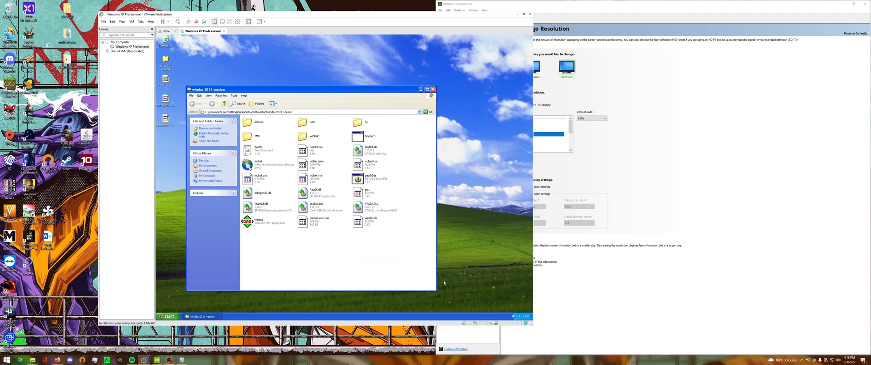
# Launch the windas application from the windas 2011 version folder and reposition its window.
pyautogui.moveTo(249, 218)
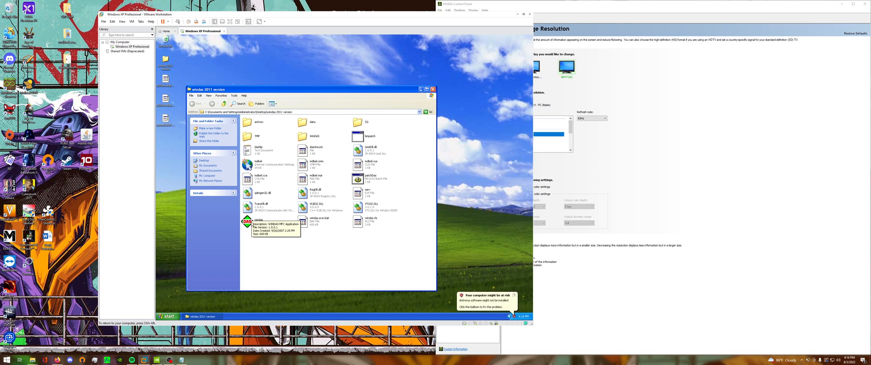
pyautogui.click(252, 222)
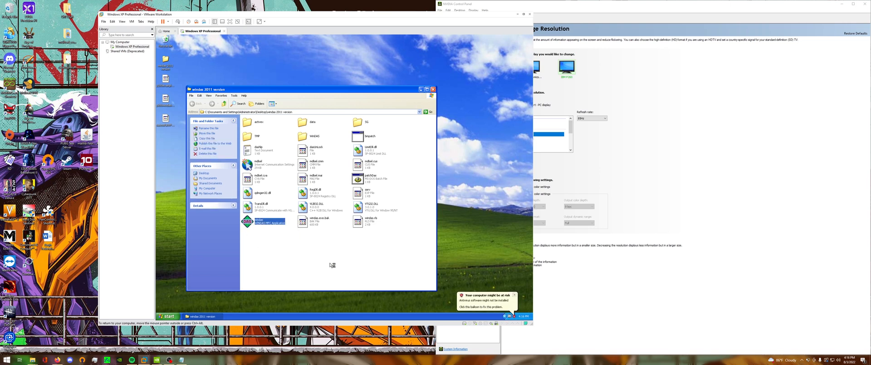
pyautogui.moveTo(292, 103); pyautogui.dragTo(298, 135)
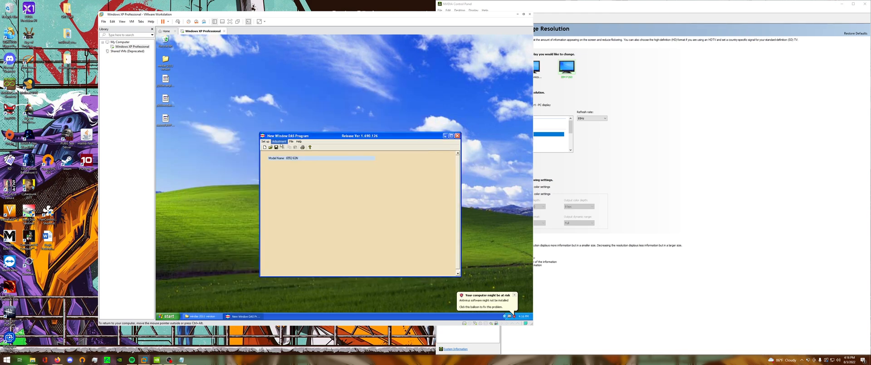
# Bring up the monitor model list in WinDAS and sort it by customer.
pyautogui.click(280, 142)
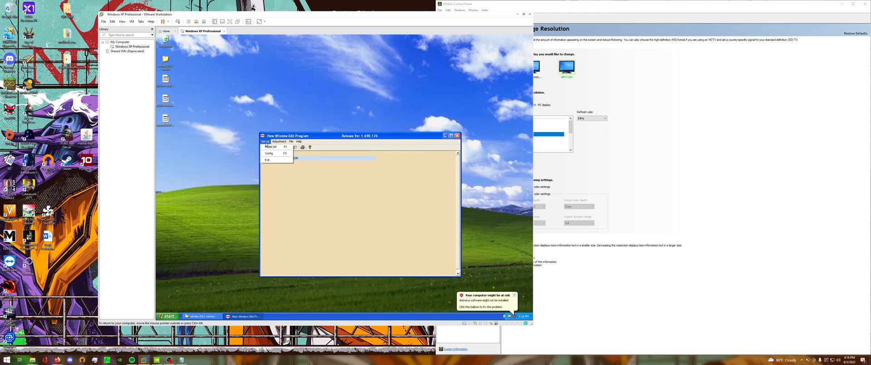
pyautogui.click(268, 147)
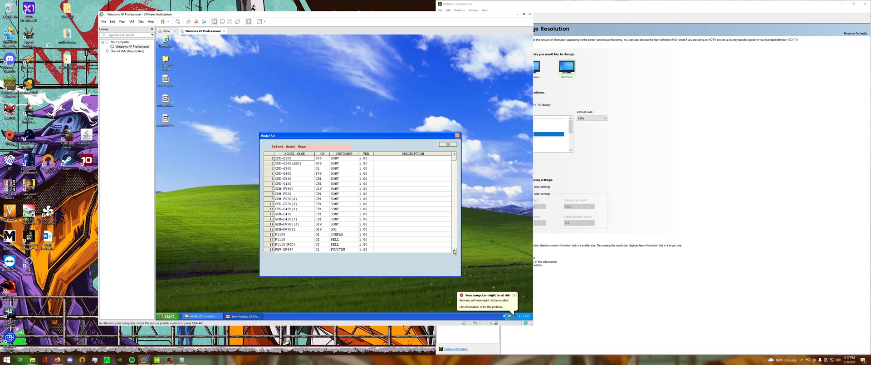
pyautogui.scroll(-1, 374, 201)
pyautogui.click(455, 155)
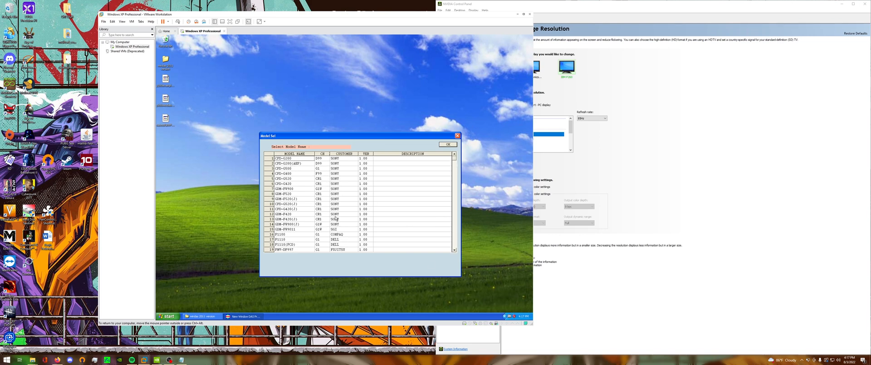
pyautogui.click(345, 154)
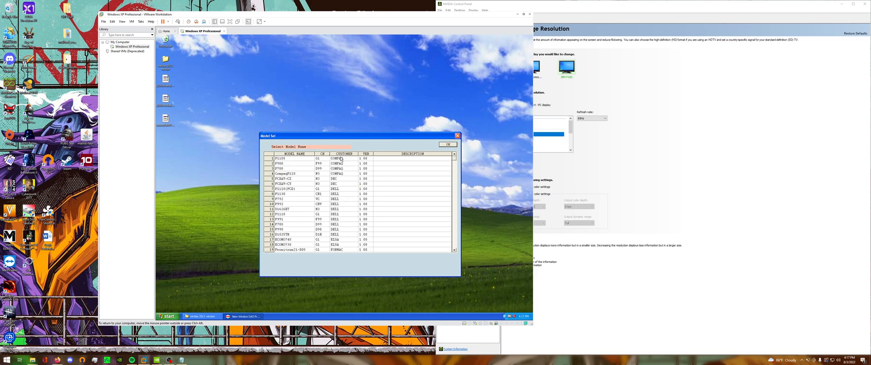
# Browse the sorted model list down to the IBM entries and examine their model names and chassis codes.
pyautogui.click(454, 249)
pyautogui.click(454, 250)
pyautogui.click(454, 250)
pyautogui.click(454, 250)
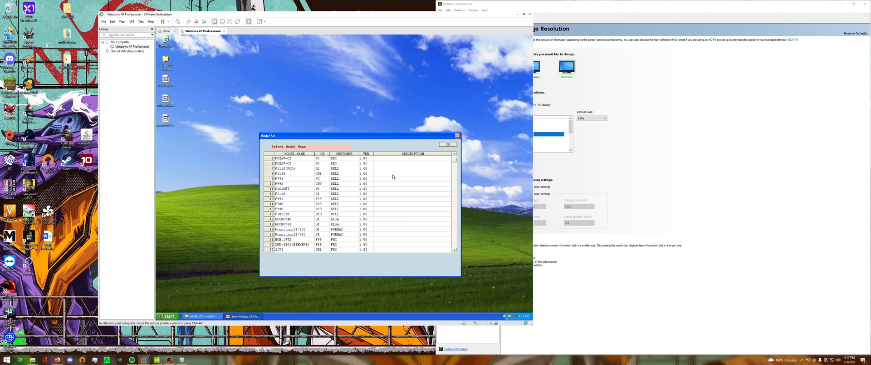
pyautogui.click(454, 186)
pyautogui.click(455, 189)
pyautogui.click(456, 192)
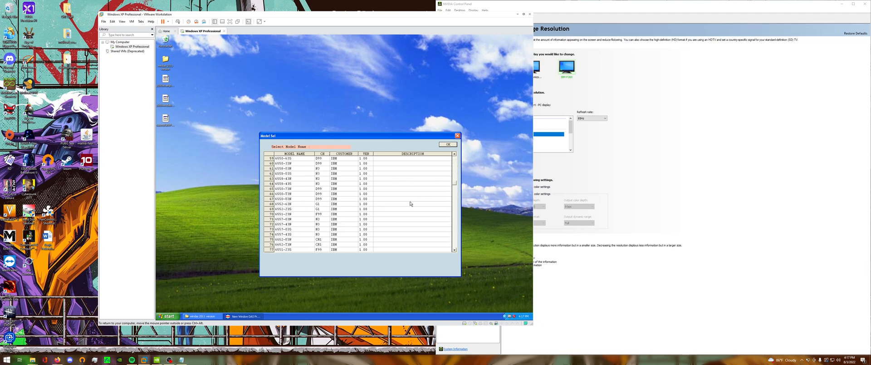
pyautogui.click(456, 204)
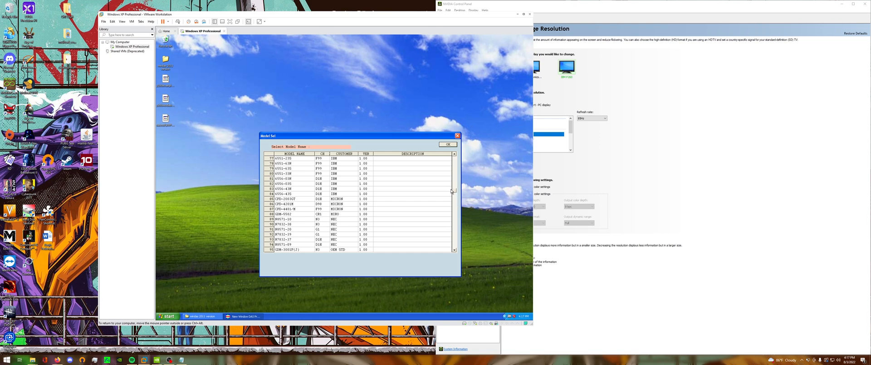
pyautogui.click(455, 181)
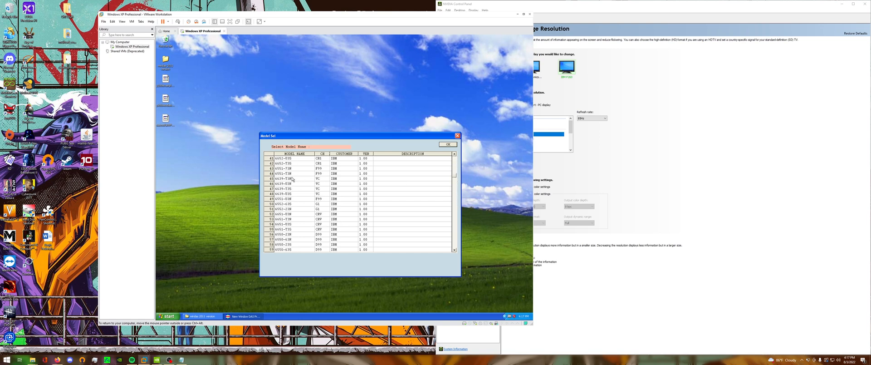
# Enlarge the virtual machine window and set the monitor model to the IBM entry with chassis G1 in row 68.
pyautogui.moveTo(533, 325); pyautogui.dragTo(598, 354)
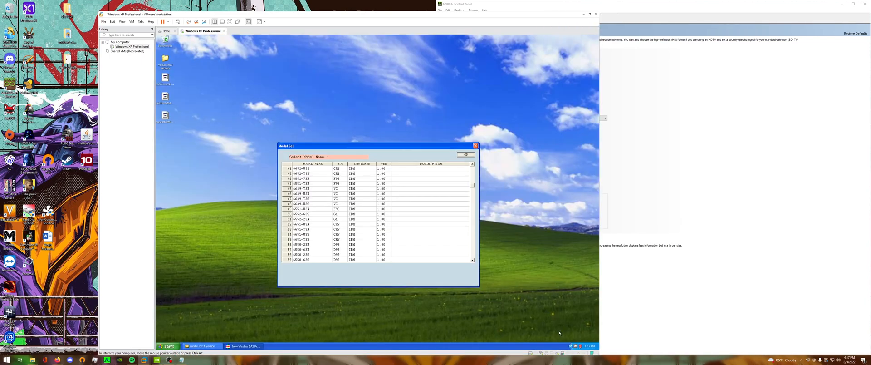
pyautogui.moveTo(406, 15); pyautogui.dragTo(400, 7)
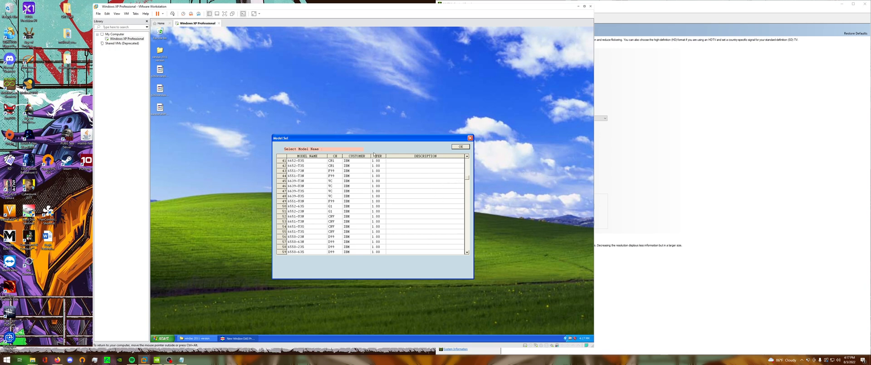
pyautogui.click(466, 156)
pyautogui.click(467, 157)
pyautogui.click(467, 156)
pyautogui.click(467, 252)
pyautogui.click(468, 252)
pyautogui.click(468, 253)
pyautogui.click(468, 253)
pyautogui.click(468, 253)
pyautogui.click(468, 253)
pyautogui.click(468, 253)
pyautogui.click(468, 252)
pyautogui.click(467, 253)
pyautogui.click(468, 253)
pyautogui.click(306, 242)
pyautogui.moveTo(422, 140); pyautogui.dragTo(464, 134)
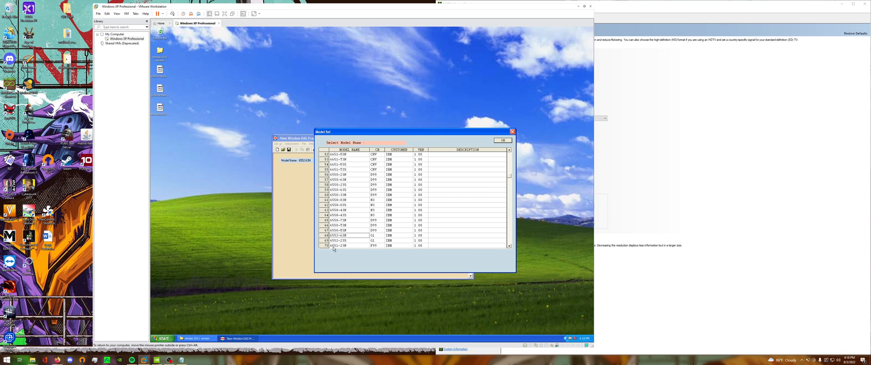
pyautogui.click(503, 140)
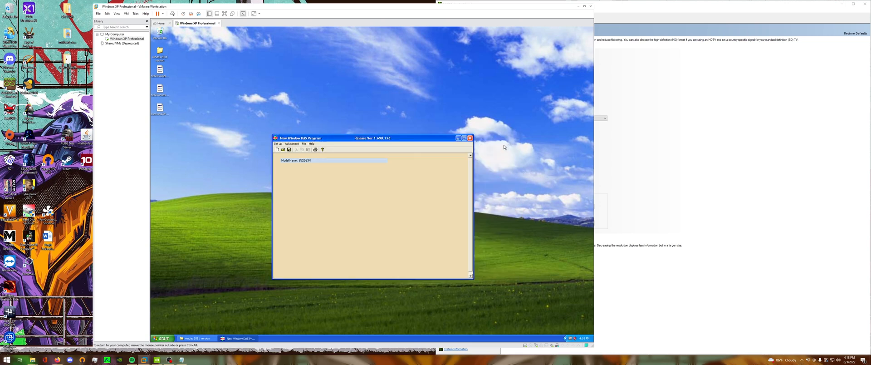
# Open the adjustment procedure selection, examine the list of alignment procedures, and close it.
pyautogui.moveTo(390, 138); pyautogui.dragTo(471, 148)
pyautogui.click(370, 154)
pyautogui.moveTo(355, 155)
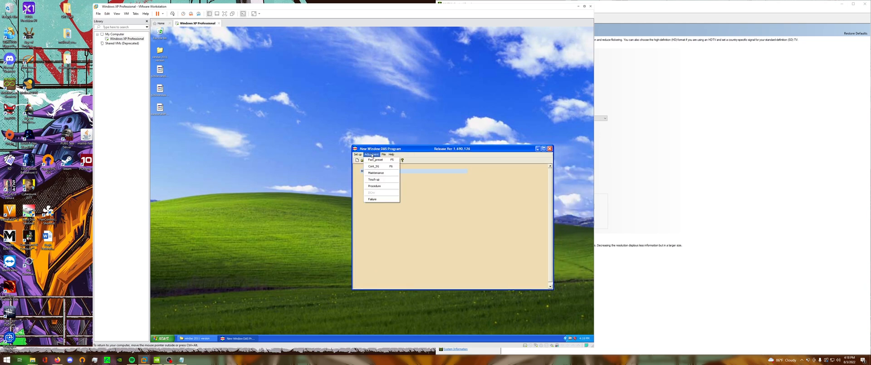
pyautogui.click(374, 186)
pyautogui.moveTo(418, 157); pyautogui.dragTo(371, 158)
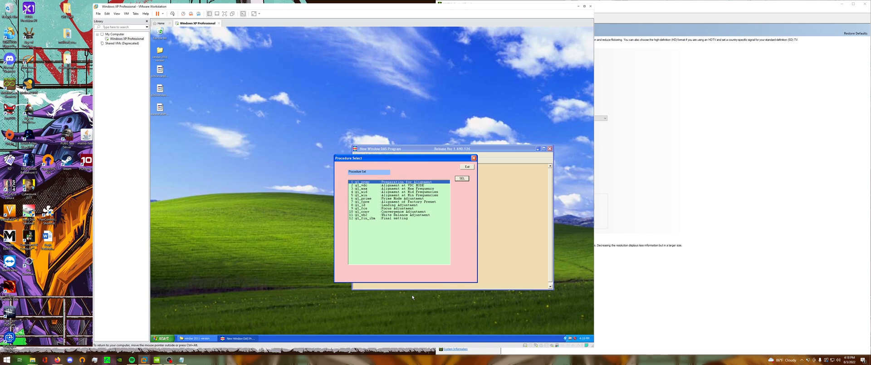
pyautogui.moveTo(400, 164); pyautogui.dragTo(327, 178)
pyautogui.click(386, 188)
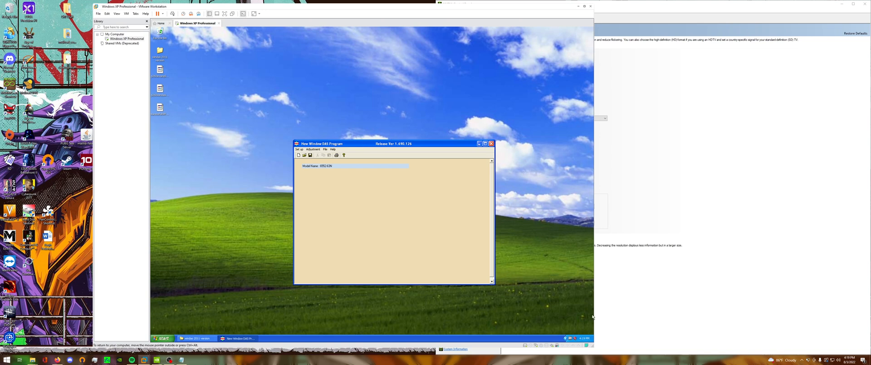
# Check the connection options of the virtual machine's attached device, and reposition and enlarge the WinDAS window.
pyautogui.rightClick(558, 345)
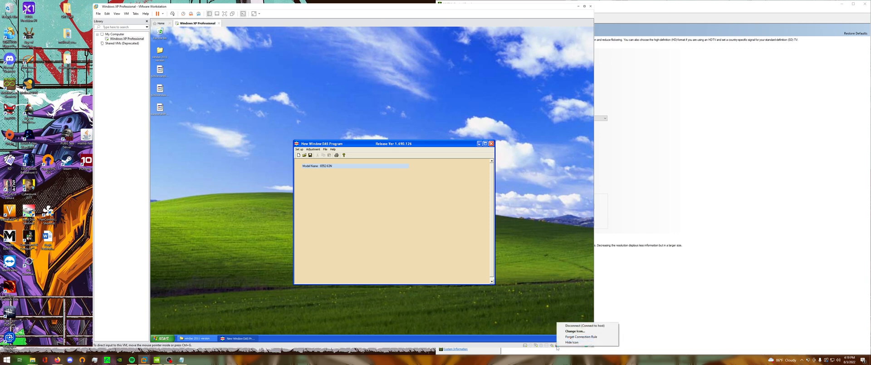
pyautogui.click(530, 304)
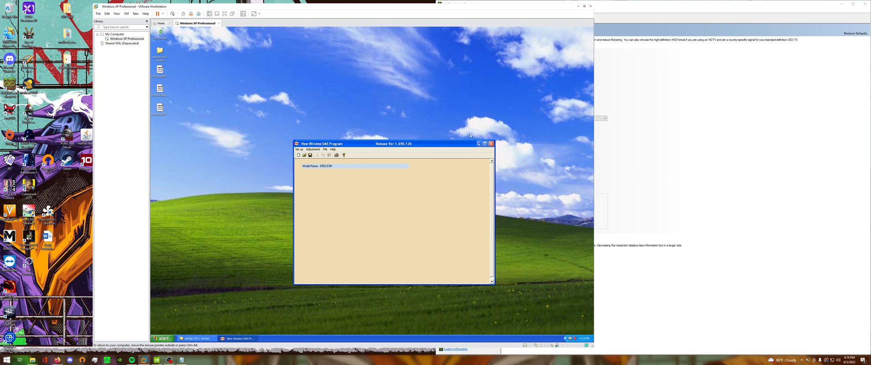
pyautogui.moveTo(447, 145); pyautogui.dragTo(456, 133)
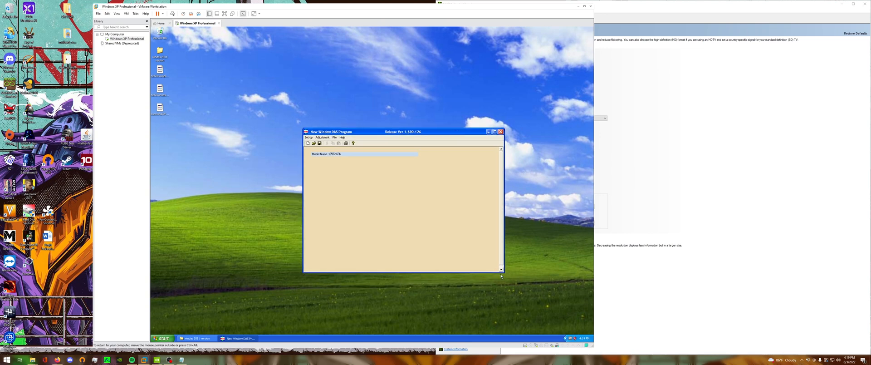
pyautogui.moveTo(503, 272); pyautogui.dragTo(508, 282)
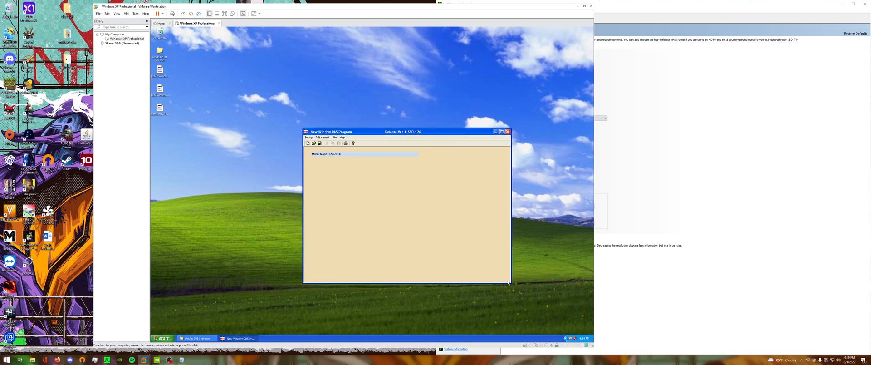
# Save the monitor's data to the virtual machine's desktop as p260videoexample.dat.
pyautogui.click(325, 138)
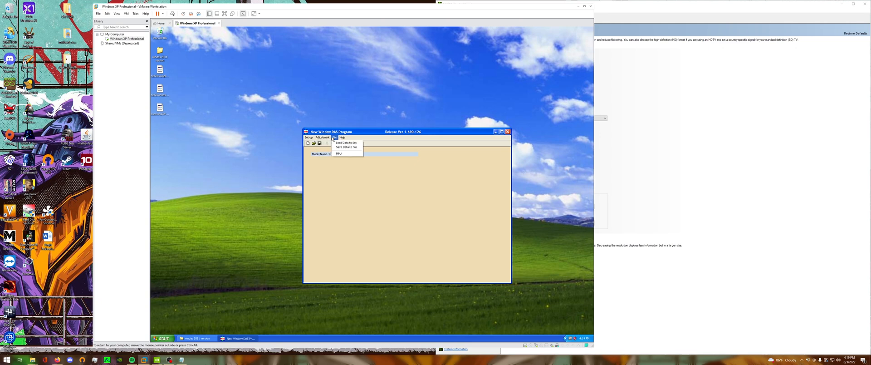
pyautogui.click(337, 147)
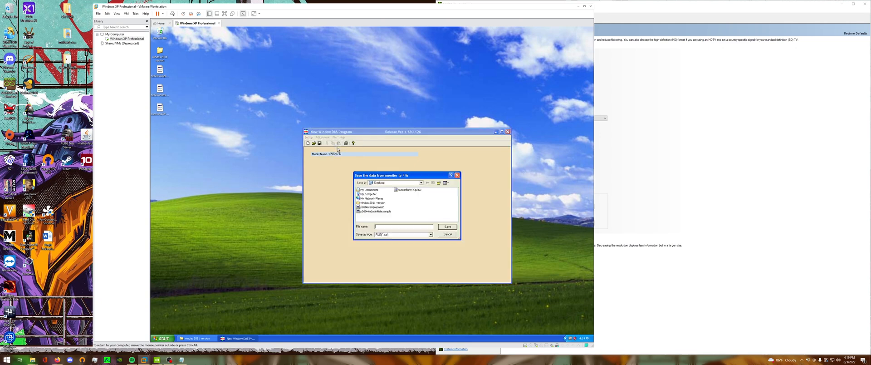
pyautogui.moveTo(388, 176); pyautogui.dragTo(393, 185)
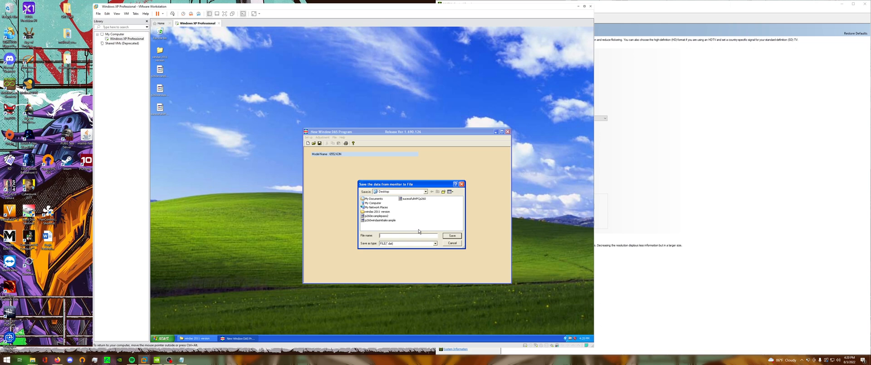
pyautogui.write('p26')
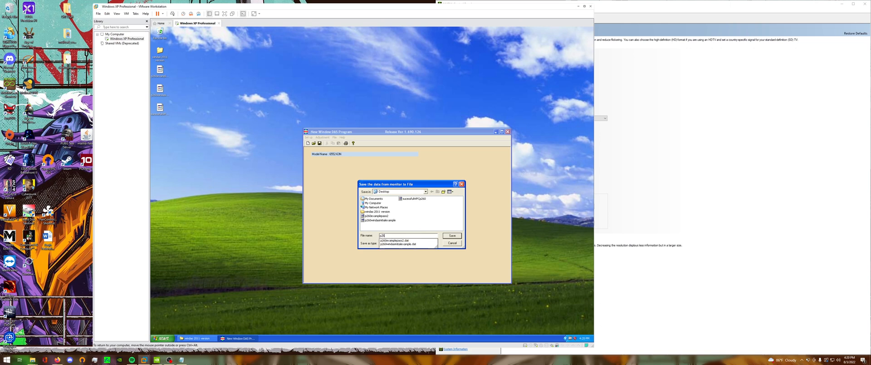
pyautogui.write('0videoexampledat')
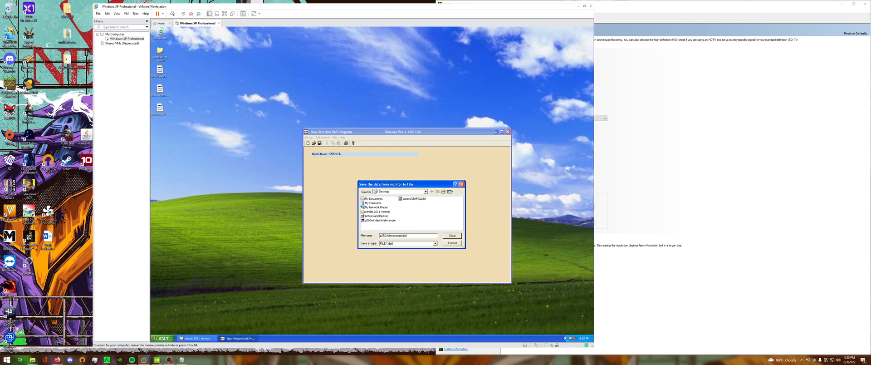
pyautogui.click(451, 237)
pyautogui.click(451, 237)
pyautogui.click(445, 207)
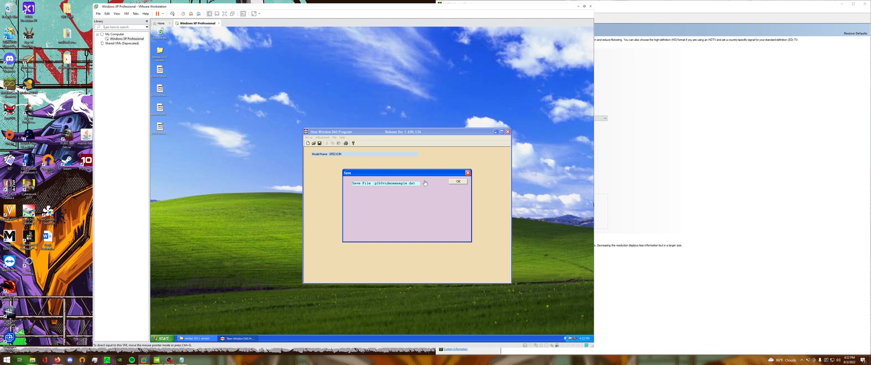
pyautogui.click(459, 182)
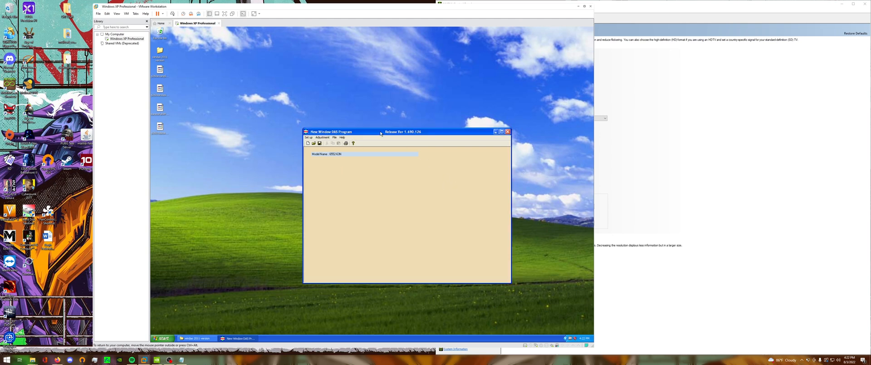
# Reposition the WinDAS window, open its configuration, and accept Ecs port COM3 with signal generator MANUAL.
pyautogui.moveTo(381, 133); pyautogui.dragTo(400, 130)
pyautogui.click(342, 136)
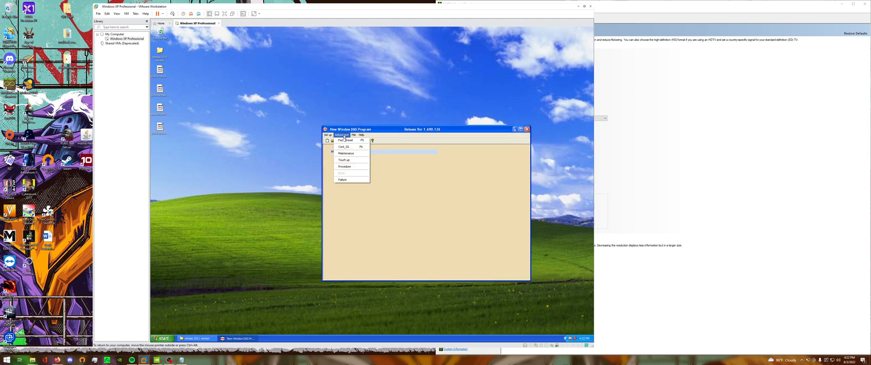
pyautogui.moveTo(353, 137)
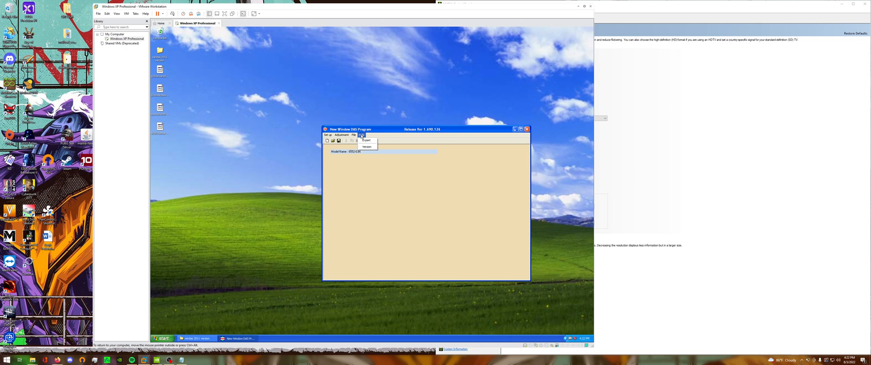
pyautogui.moveTo(323, 135)
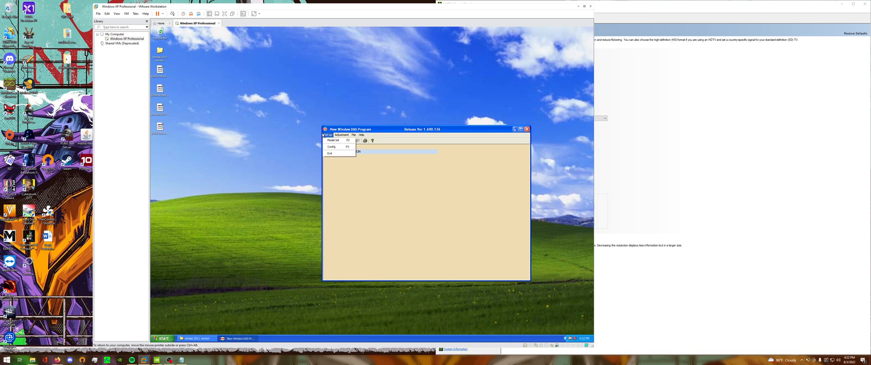
pyautogui.click(332, 146)
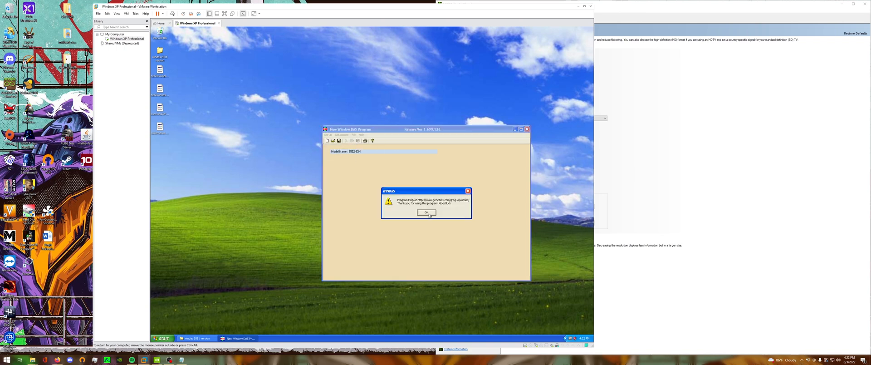
pyautogui.click(426, 213)
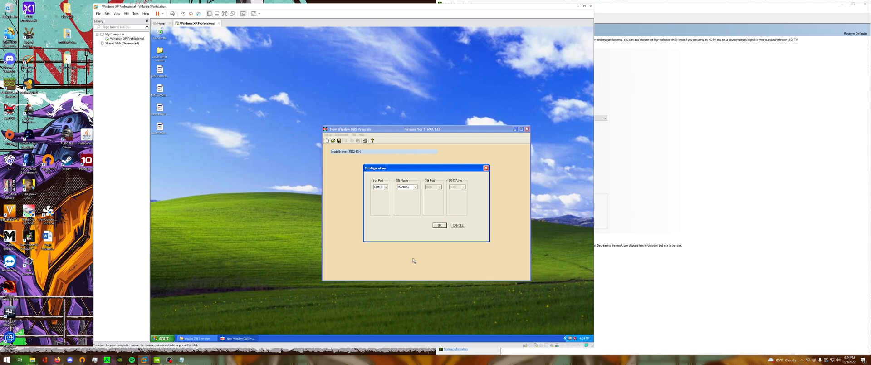
pyautogui.click(439, 225)
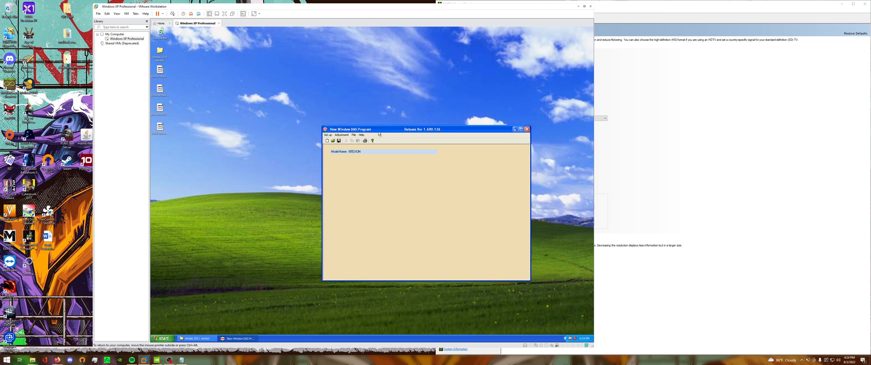
# Try to open the adjustment procedure selection, and dismiss the error report without sending it.
pyautogui.moveTo(380, 131); pyautogui.dragTo(354, 144)
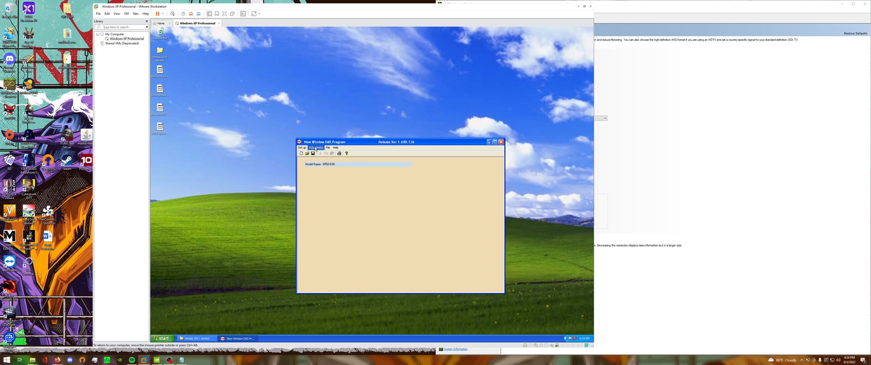
pyautogui.click(315, 148)
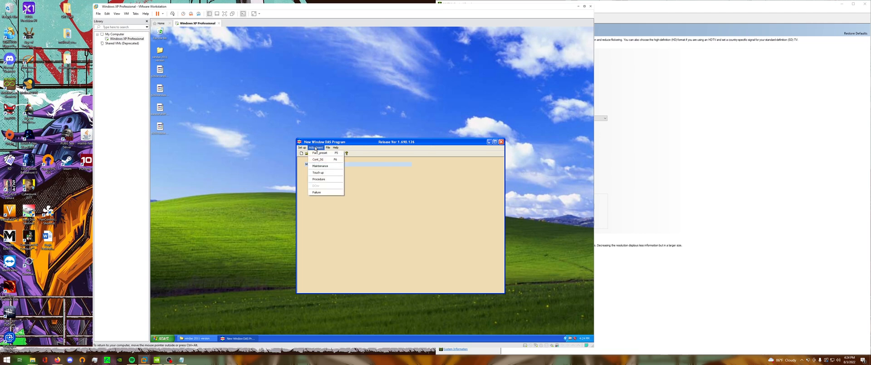
pyautogui.click(324, 180)
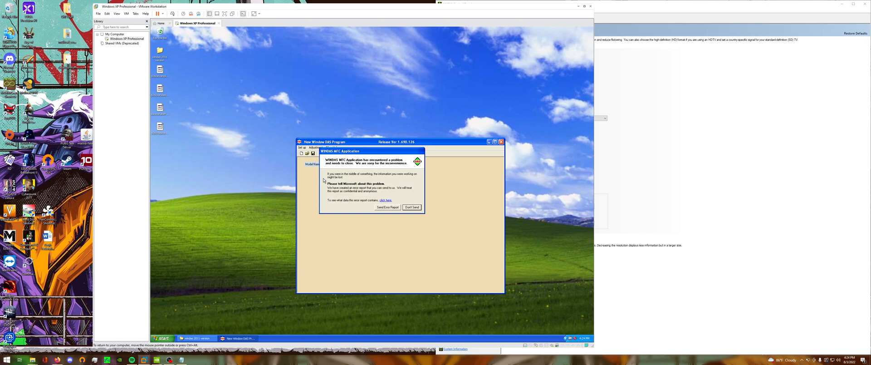
pyautogui.click(411, 207)
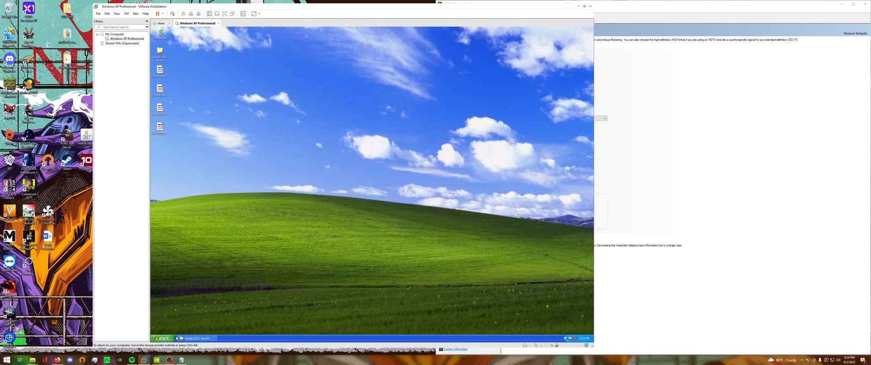
# Restart Windows XP inside the virtual machine.
pyautogui.click(195, 338)
pyautogui.click(160, 338)
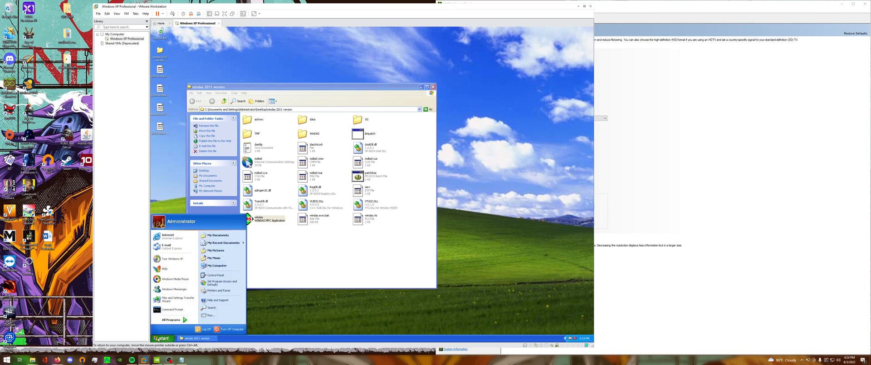
pyautogui.click(222, 329)
pyautogui.click(394, 141)
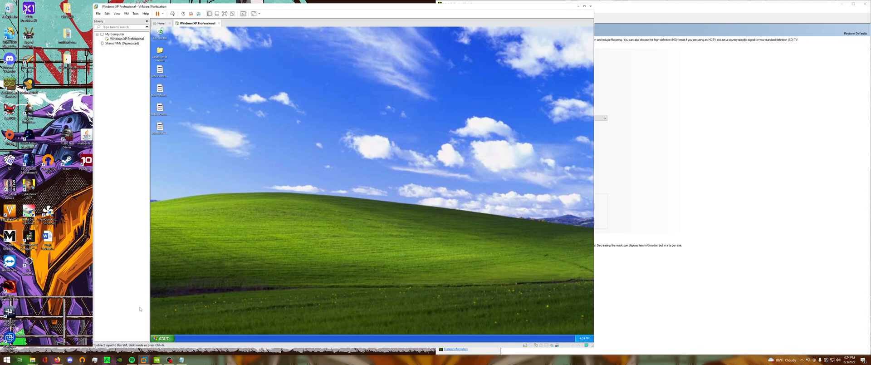
# Launch windas from the windas 2011 version folder and open the adjustment procedure selection.
pyautogui.click(159, 52)
pyautogui.click(289, 188)
pyautogui.moveTo(160, 56)
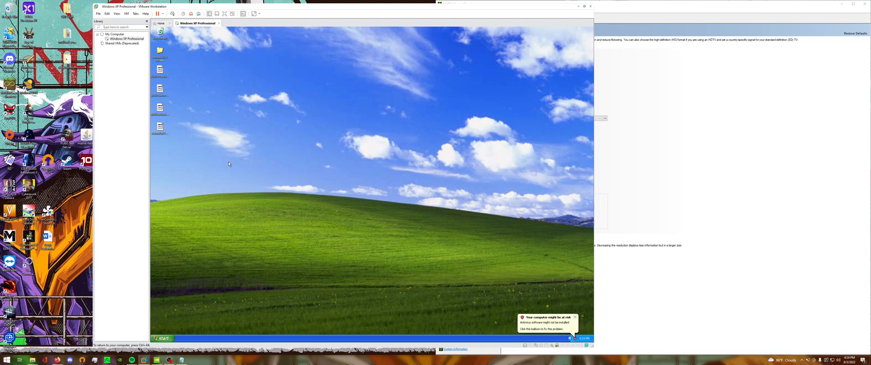
pyautogui.doubleClick(160, 51)
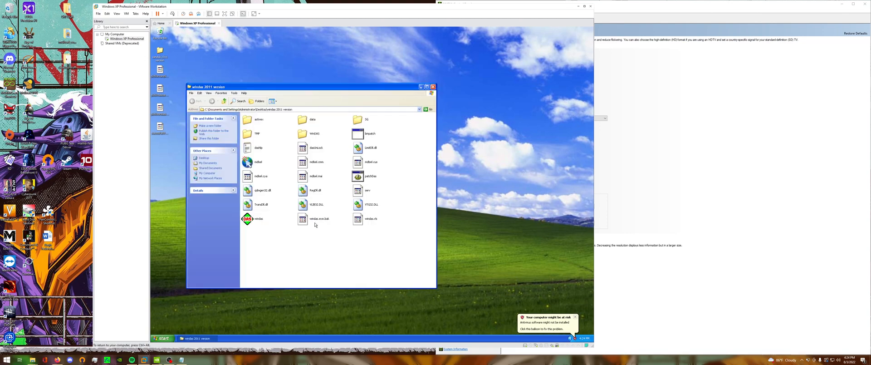
pyautogui.doubleClick(247, 219)
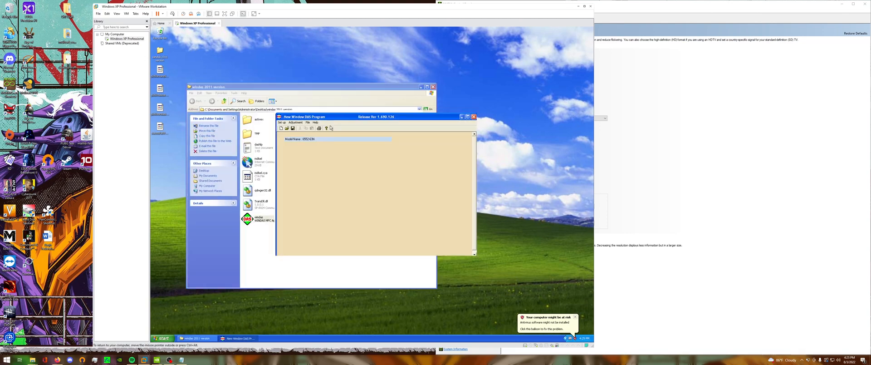
pyautogui.click(306, 141)
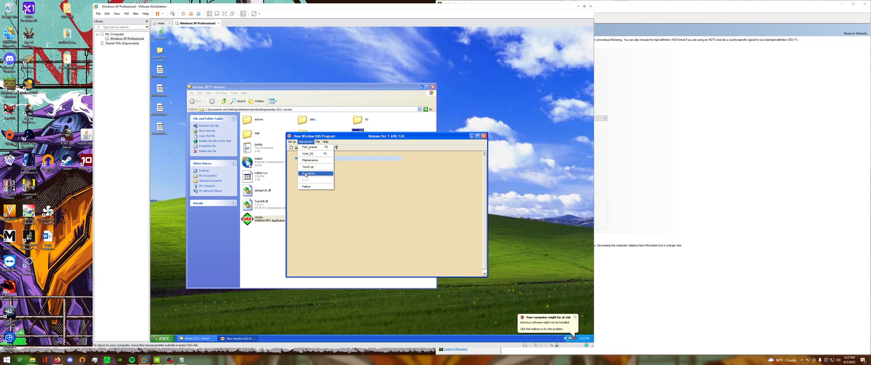
pyautogui.click(306, 174)
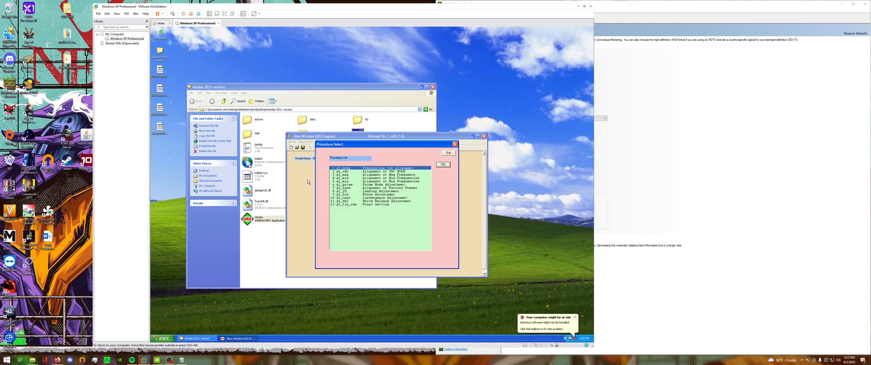
# Examine the listed alignment procedures, from VDC mode and frequency alignments through convergence and white balance to the final setting.
pyautogui.click(344, 201)
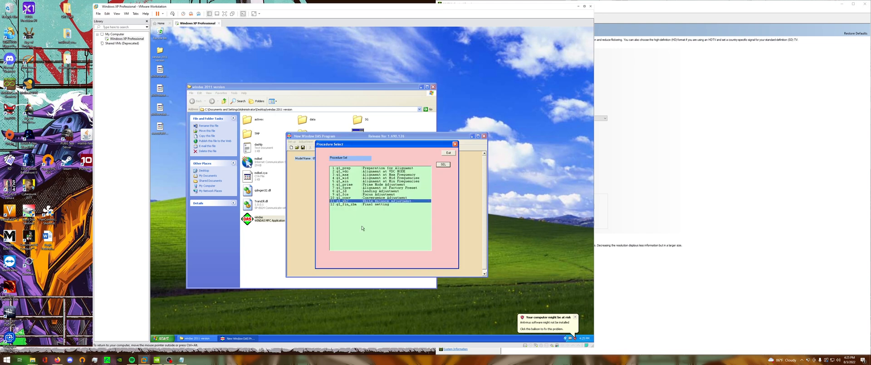
pyautogui.click(349, 172)
pyautogui.click(348, 174)
pyautogui.click(348, 178)
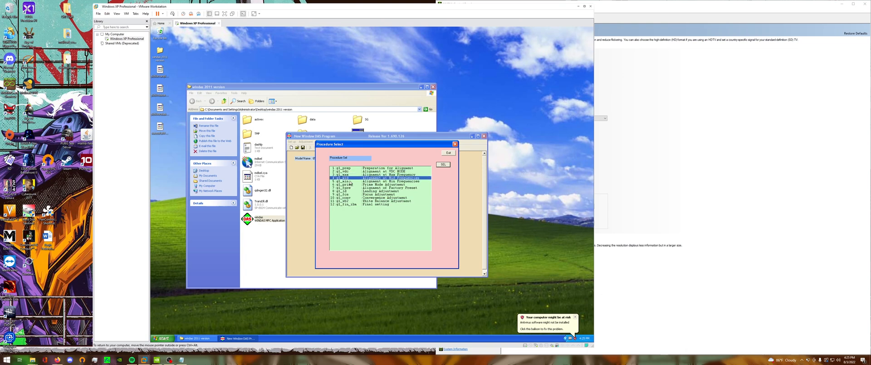
pyautogui.click(350, 181)
pyautogui.click(350, 185)
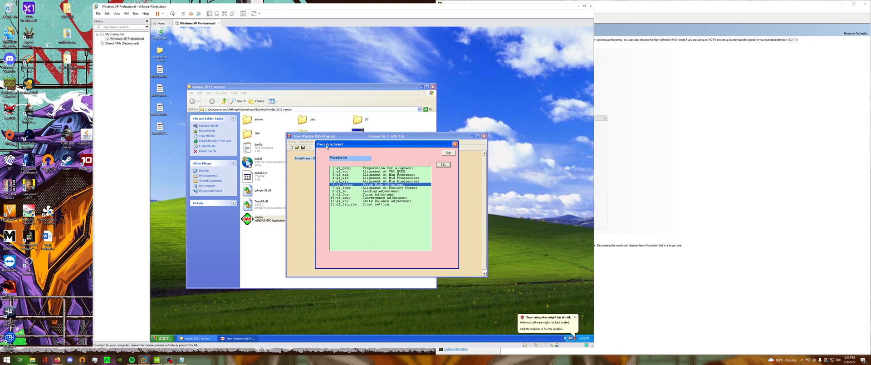
pyautogui.click(337, 197)
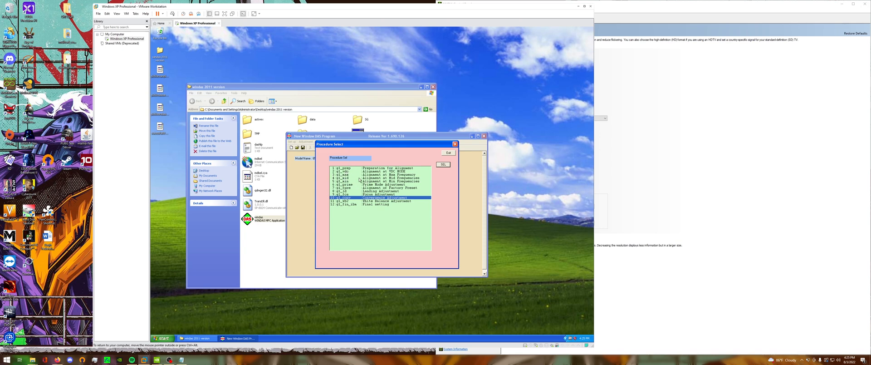
pyautogui.click(348, 201)
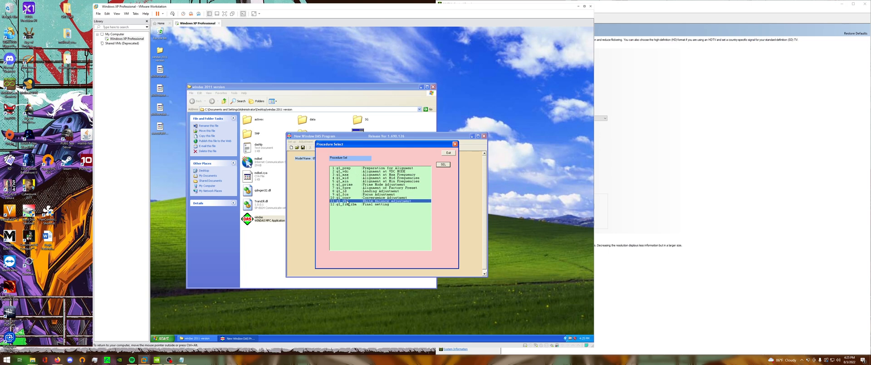
pyautogui.click(386, 205)
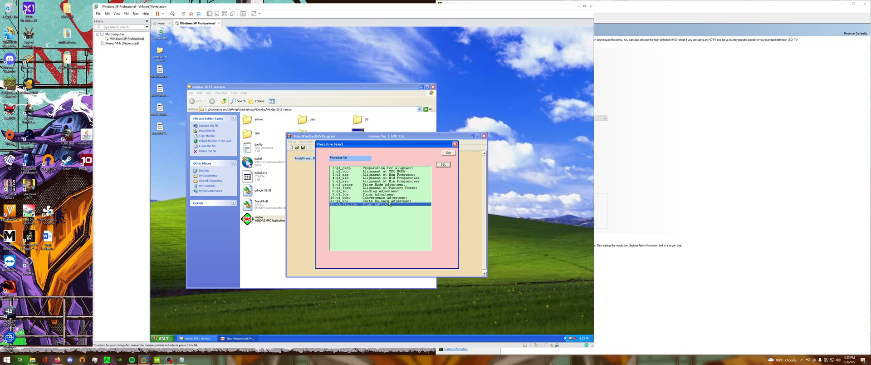
# Start the White Balance Adjustment procedure and reposition its Manual SG Parameter window for reference.
pyautogui.press('Up')
pyautogui.press('Up')
pyautogui.press('Down')
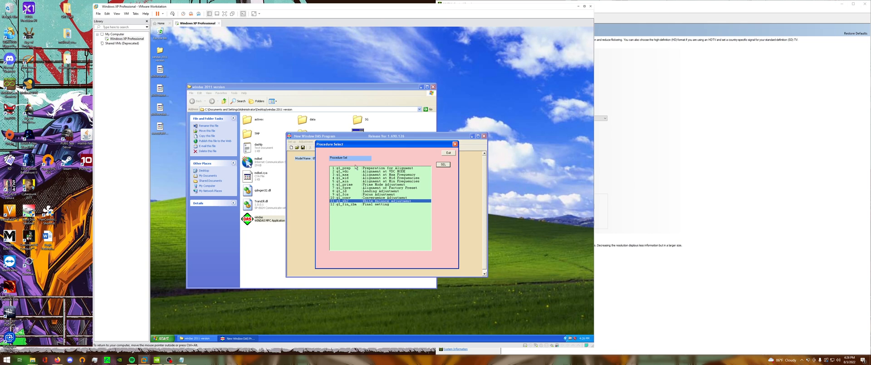
pyautogui.moveTo(369, 146); pyautogui.dragTo(408, 167)
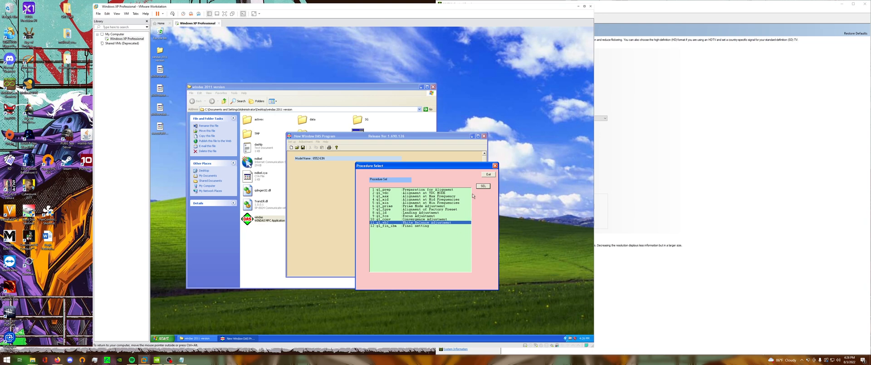
pyautogui.click(484, 188)
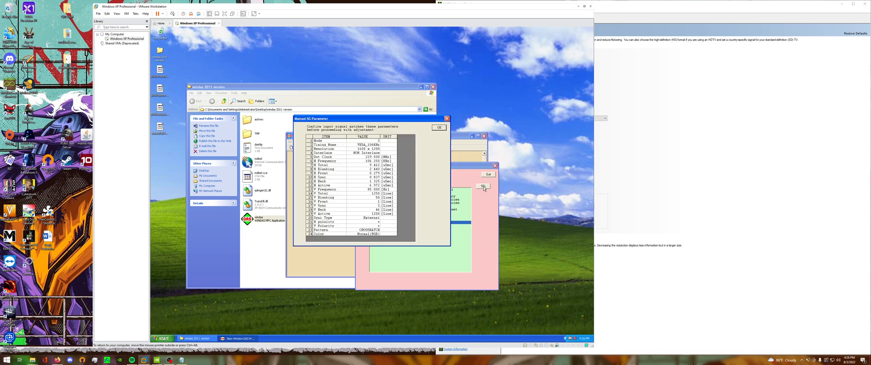
pyautogui.moveTo(350, 120); pyautogui.dragTo(323, 130)
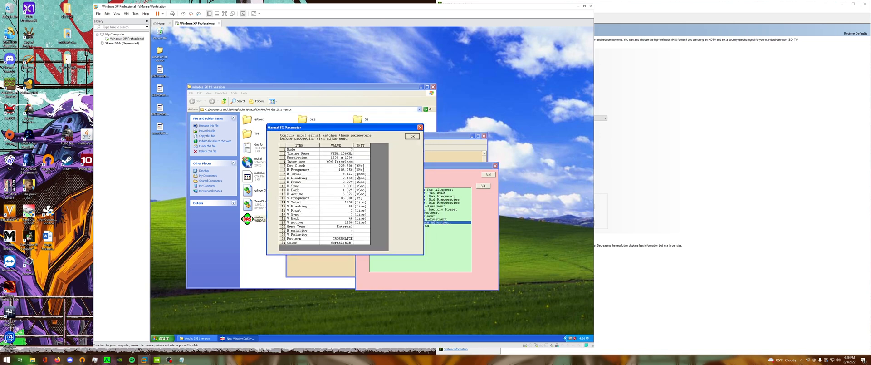
# Switch to NVIDIA Control Panel and start creating a custom resolution based on the CRT's 1600 x 1200 mode.
pyautogui.click(661, 263)
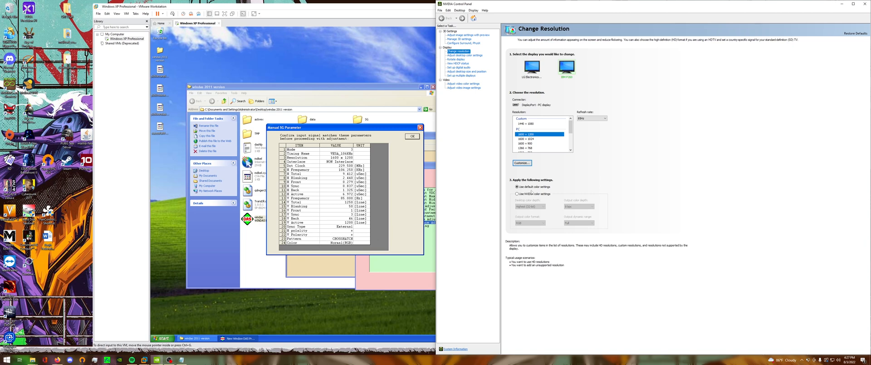
pyautogui.click(522, 163)
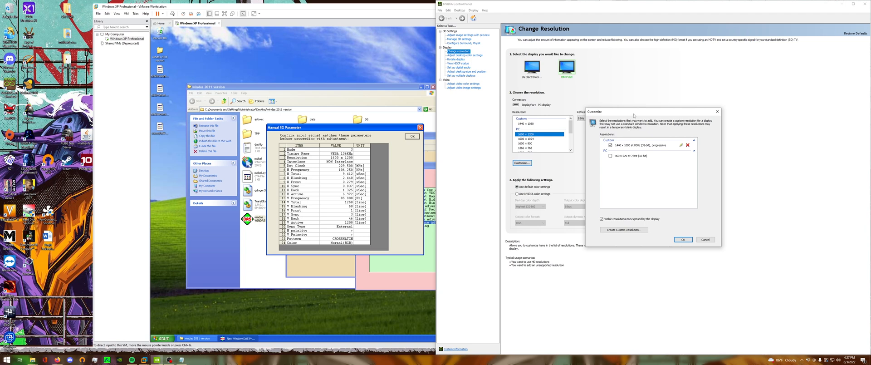
pyautogui.moveTo(633, 116); pyautogui.dragTo(638, 167)
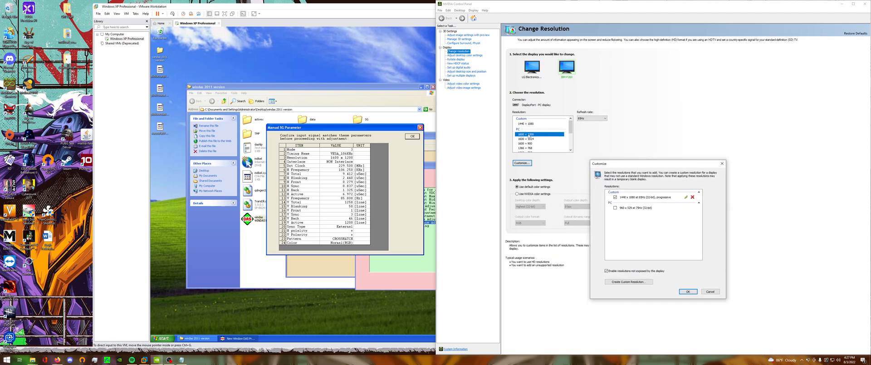
pyautogui.click(636, 282)
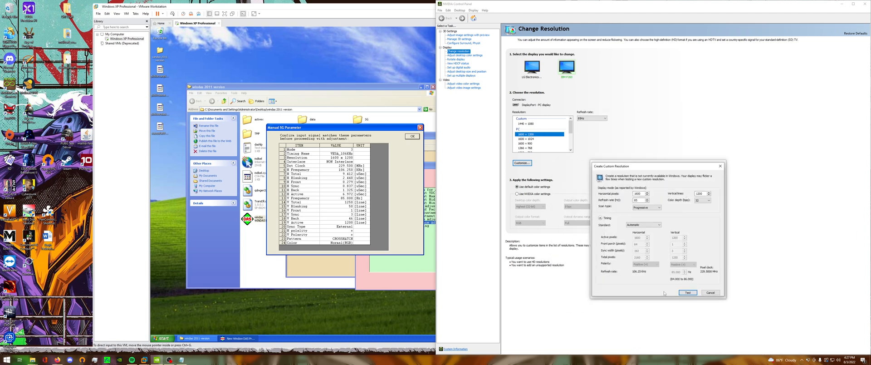
pyautogui.moveTo(625, 165); pyautogui.dragTo(614, 148)
# Try the GTF timing standard for the custom resolution and return it to Automatic.
pyautogui.click(634, 206)
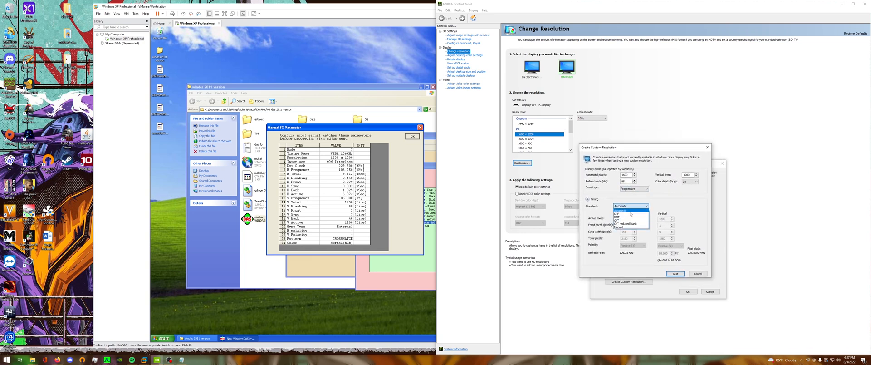
pyautogui.click(622, 213)
pyautogui.click(628, 206)
pyautogui.click(625, 211)
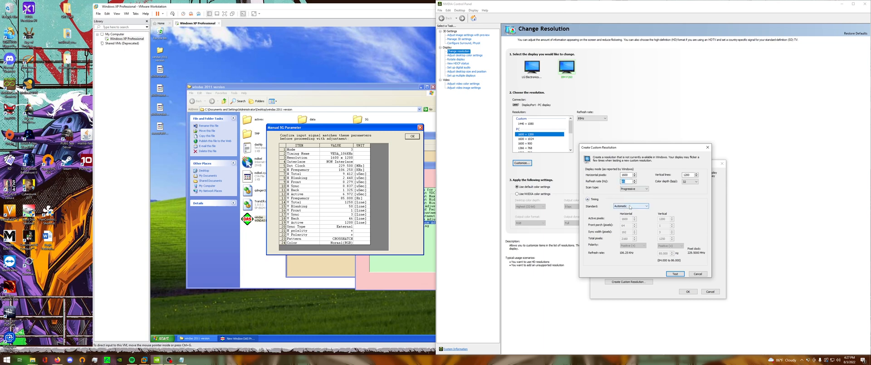
pyautogui.click(630, 206)
pyautogui.click(623, 212)
pyautogui.click(626, 206)
pyautogui.click(625, 209)
# Set the custom resolution's refresh rate to 85 Hz with the Automatic timing standard.
pyautogui.click(628, 181)
pyautogui.press('BackSpace')
pyautogui.click(634, 207)
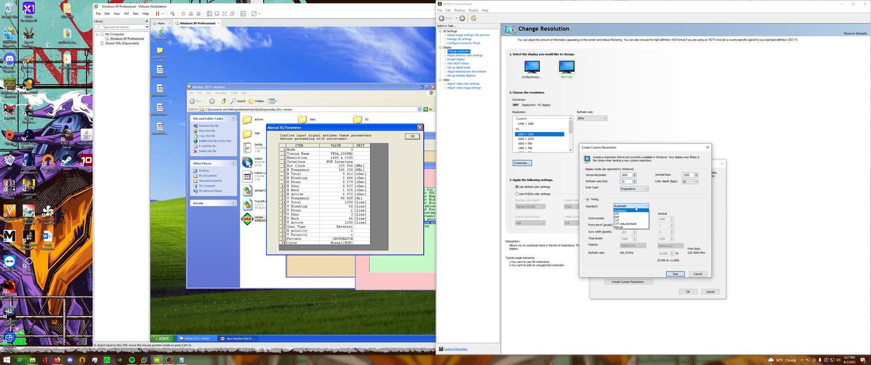
pyautogui.click(631, 213)
pyautogui.click(631, 206)
pyautogui.click(630, 210)
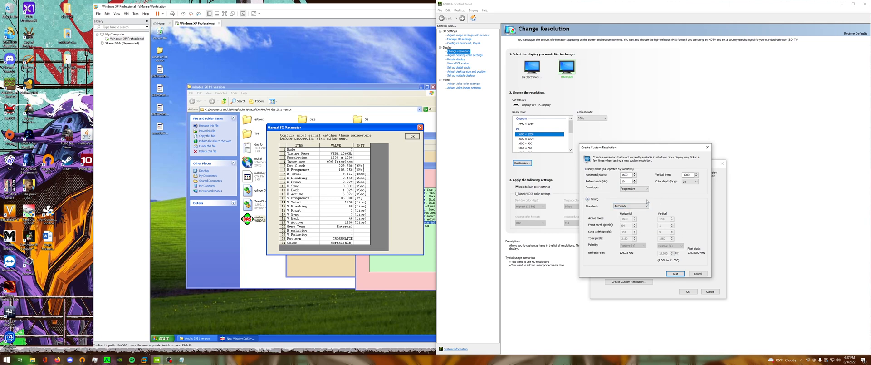
pyautogui.doubleClick(630, 181)
pyautogui.write('85')
pyautogui.click(630, 206)
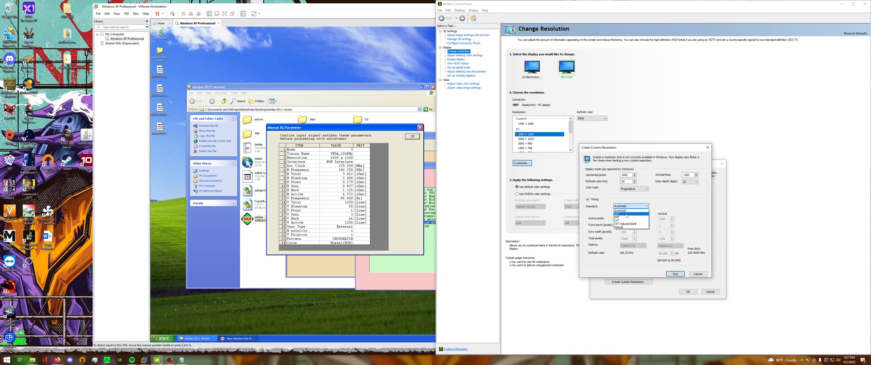
pyautogui.click(627, 211)
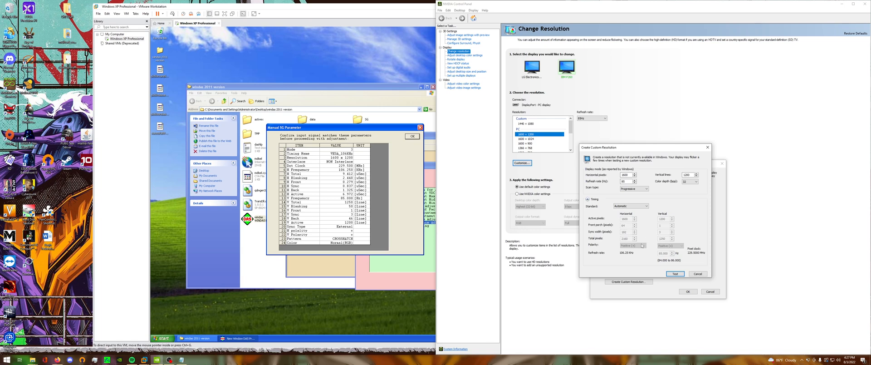
# Try testing the 1600 x 1200 custom resolution at 85 Hz and discard the customization.
pyautogui.click(675, 273)
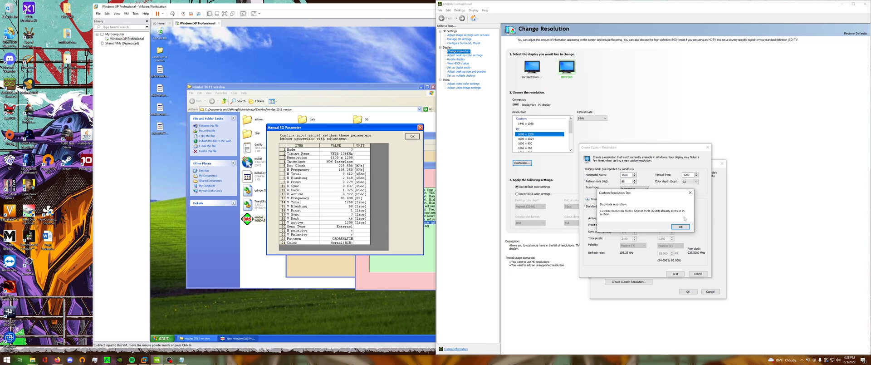
pyautogui.click(681, 226)
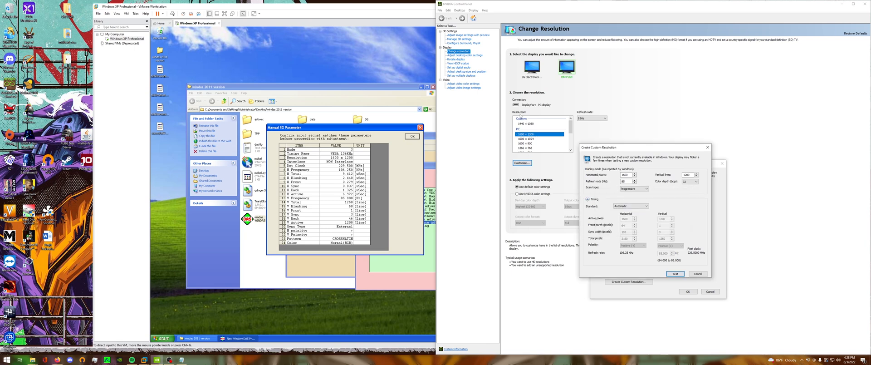
pyautogui.click(698, 274)
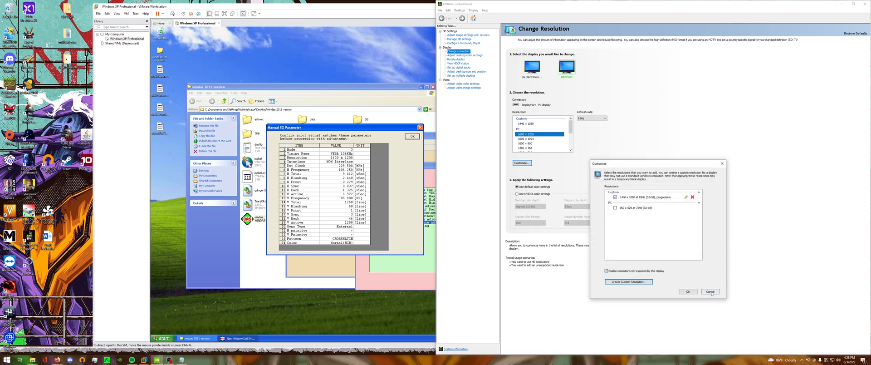
pyautogui.click(710, 291)
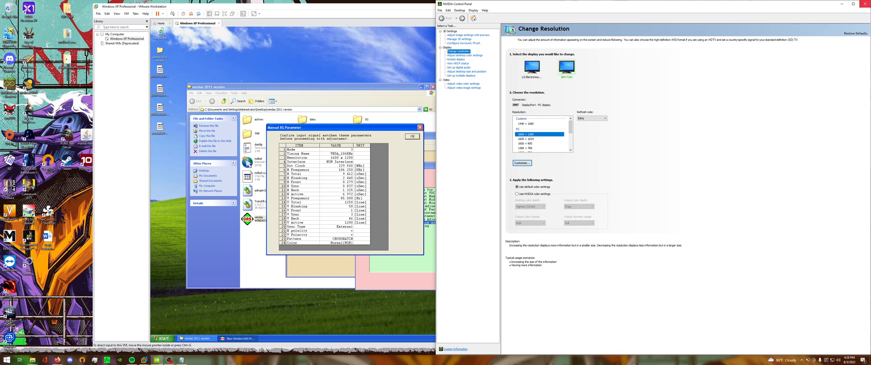
# Close NVIDIA Control Panel and confirm the CROSSHATCH signal parameters in WinDAS.
pyautogui.click(864, 3)
pyautogui.click(412, 136)
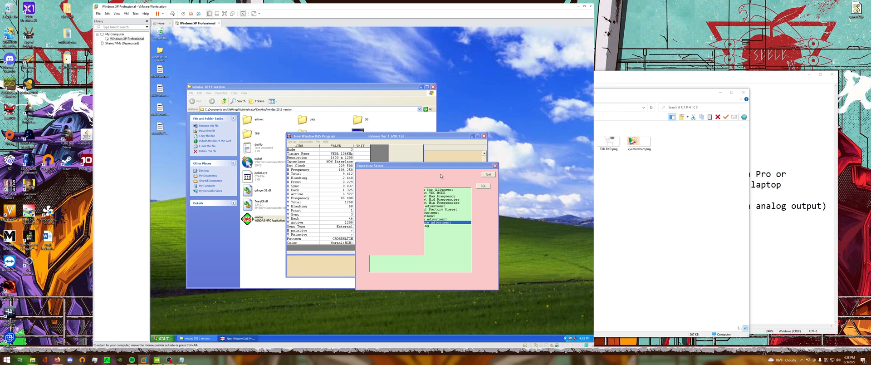
pyautogui.doubleClick(456, 189)
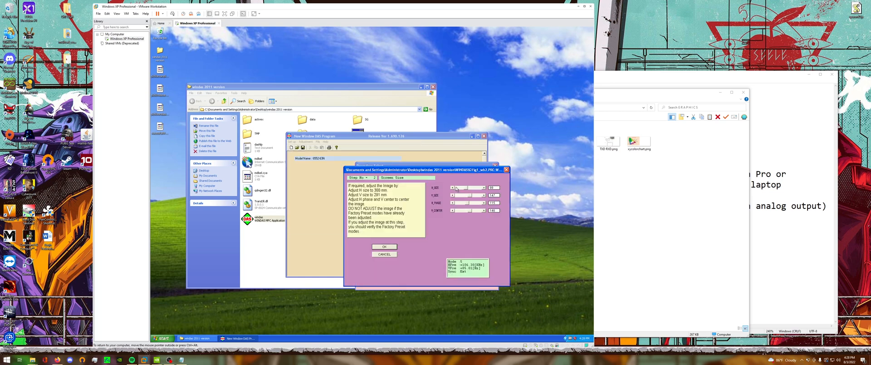
# Reposition the Screen Size window, accept that step without adjusting the image, and confirm the WHITE pattern signal parameters.
pyautogui.moveTo(467, 171); pyautogui.dragTo(399, 163)
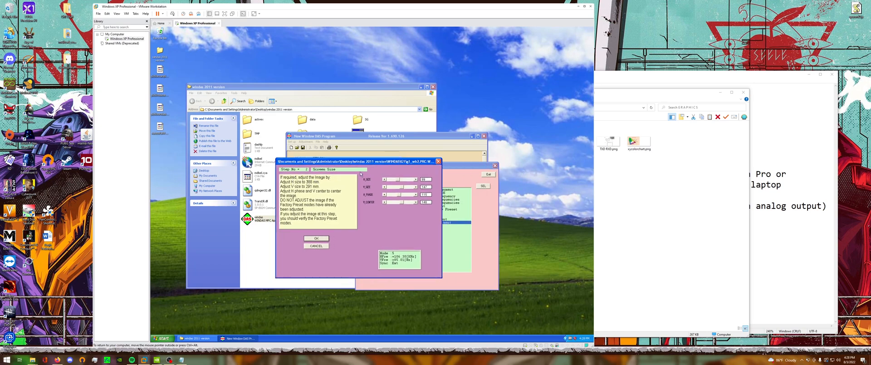
pyautogui.moveTo(354, 162); pyautogui.dragTo(416, 198)
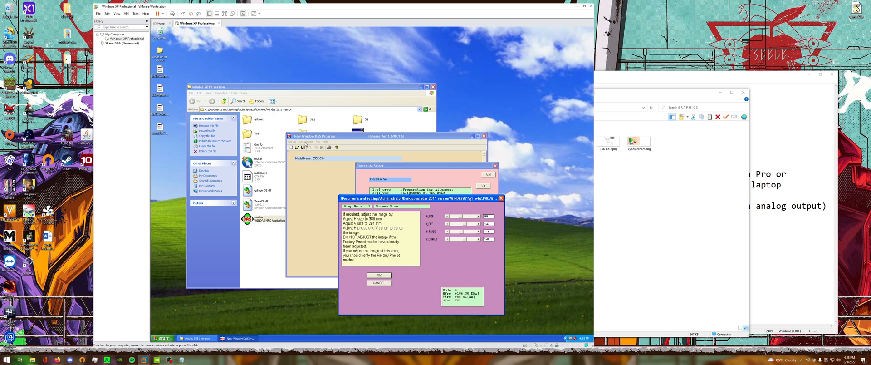
pyautogui.moveTo(426, 200); pyautogui.dragTo(412, 183)
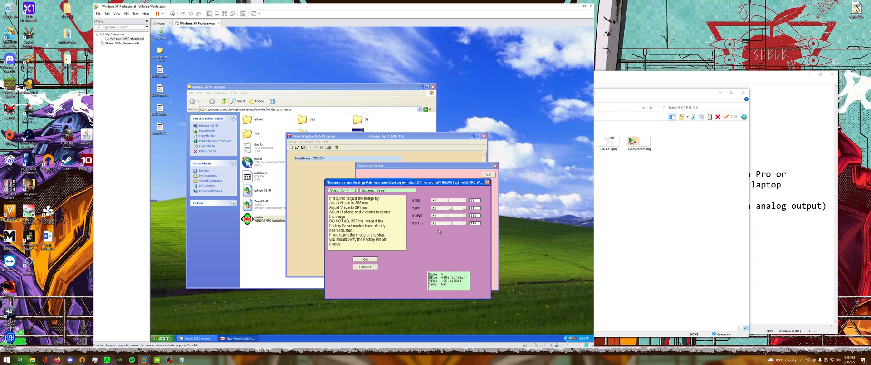
pyautogui.click(364, 260)
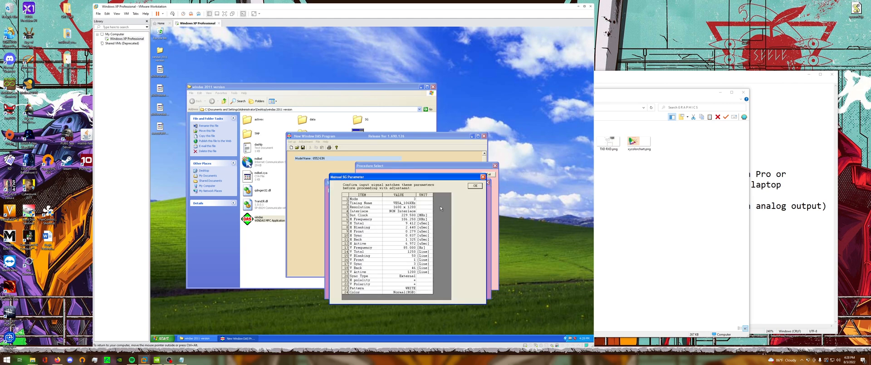
pyautogui.click(475, 186)
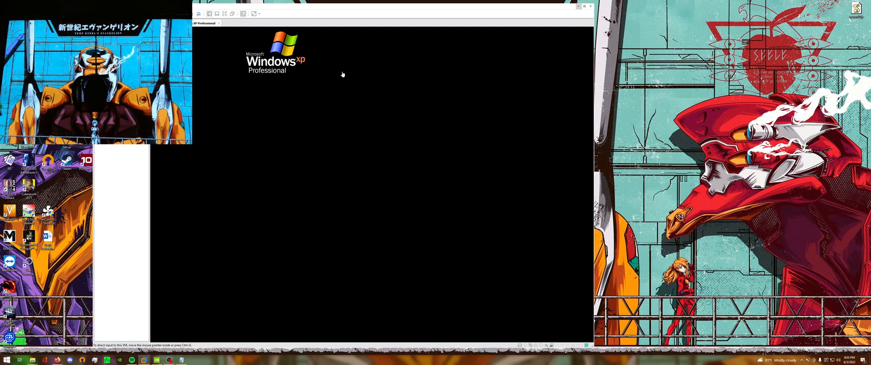
# Move the virtual machine and Warm-Up windows into clear view and confirm the 60-minute warm-up step.
pyautogui.moveTo(313, 7); pyautogui.dragTo(424, 14)
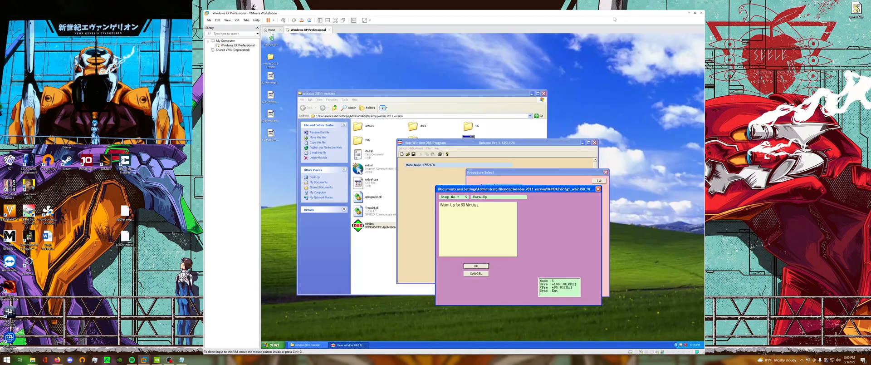
pyautogui.moveTo(549, 190); pyautogui.dragTo(537, 173)
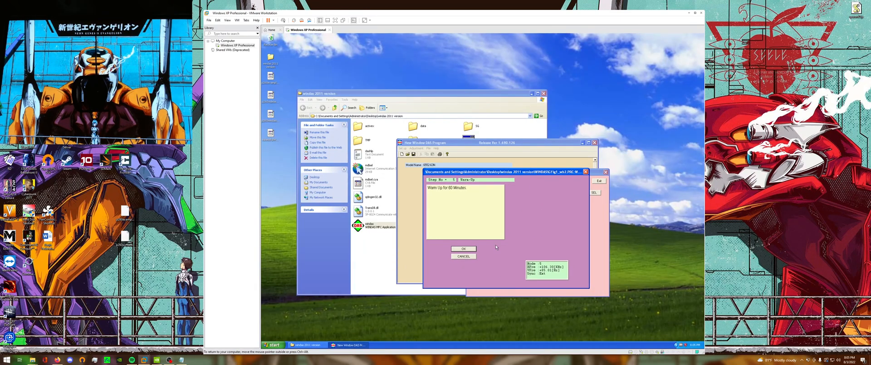
pyautogui.click(469, 249)
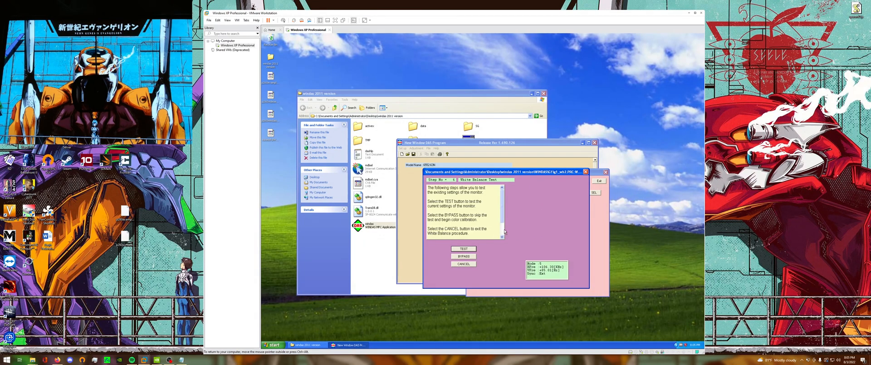
# Read through the White Balance Test instructions and bypass the test to begin color calibration.
pyautogui.click(501, 237)
pyautogui.click(502, 238)
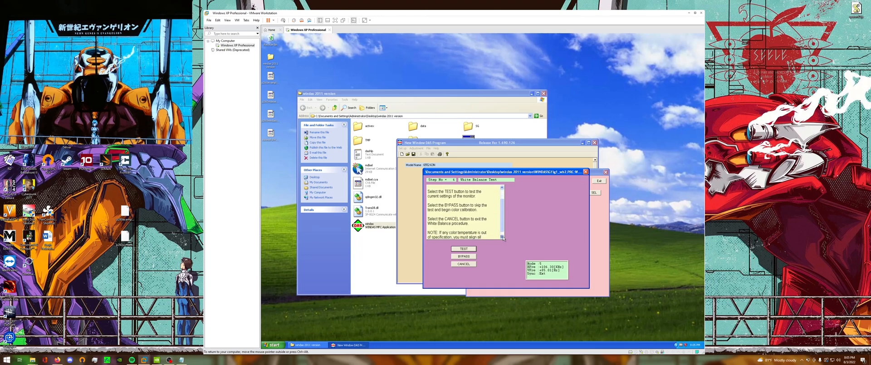
pyautogui.click(502, 238)
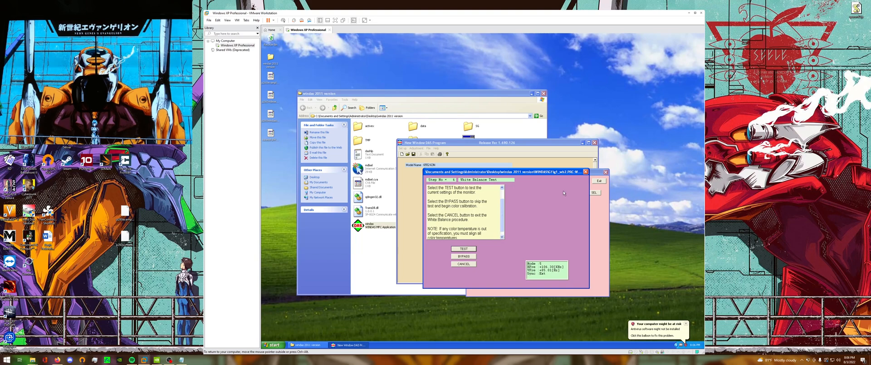
pyautogui.click(454, 257)
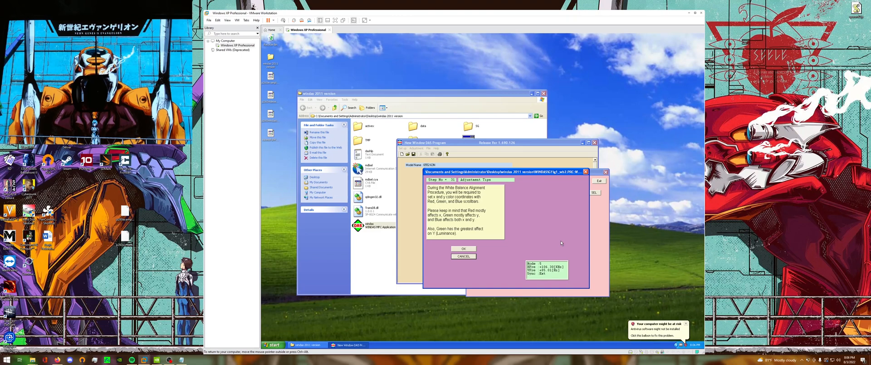
# Acknowledge the first Adjustment Type page and read the following rules for adjusting x, y and Y with the color scrollbars.
pyautogui.click(486, 206)
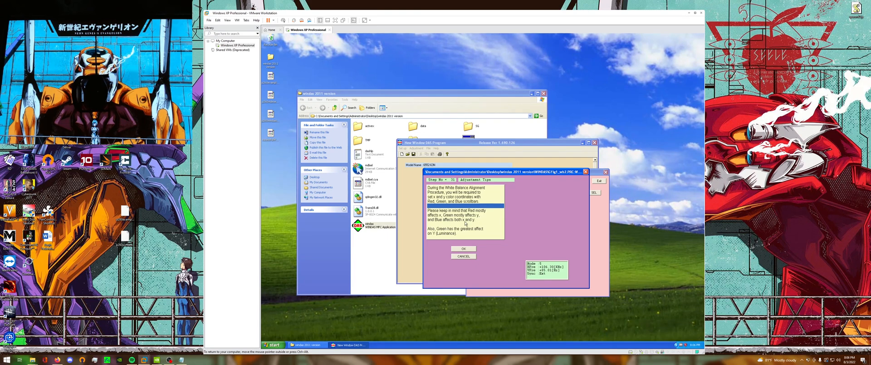
pyautogui.click(463, 249)
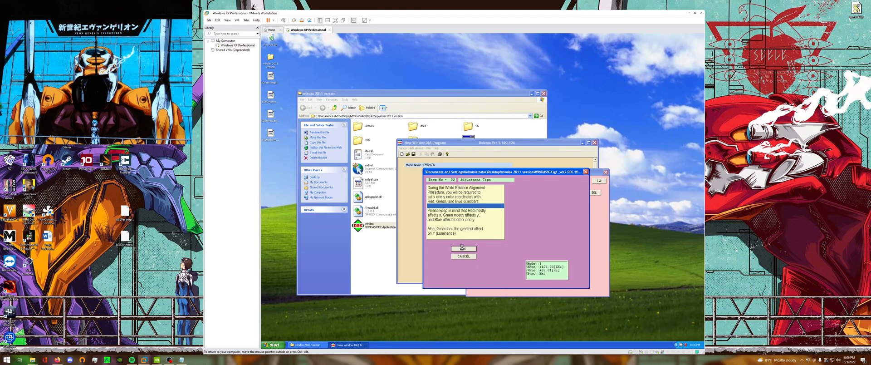
pyautogui.click(502, 237)
pyautogui.click(502, 237)
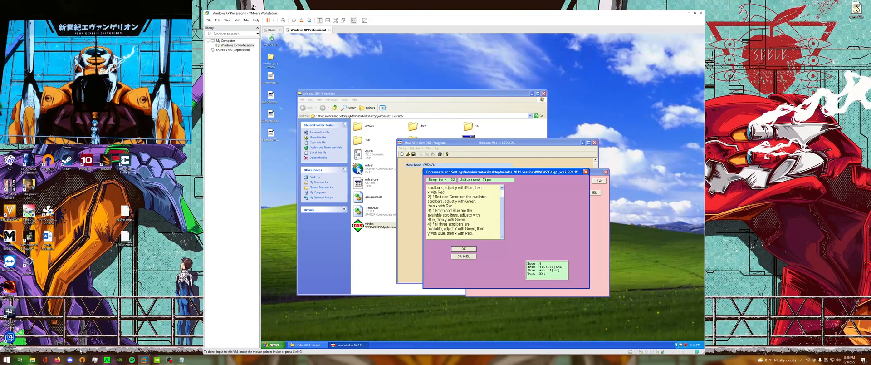
pyautogui.moveTo(32, 358)
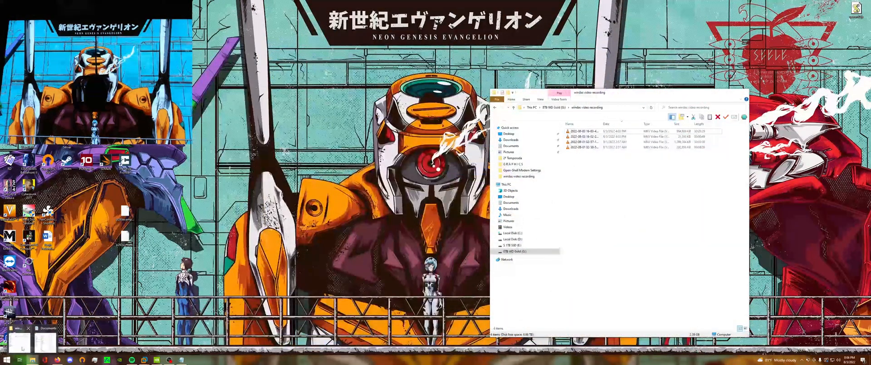
pyautogui.click(23, 349)
pyautogui.click(743, 93)
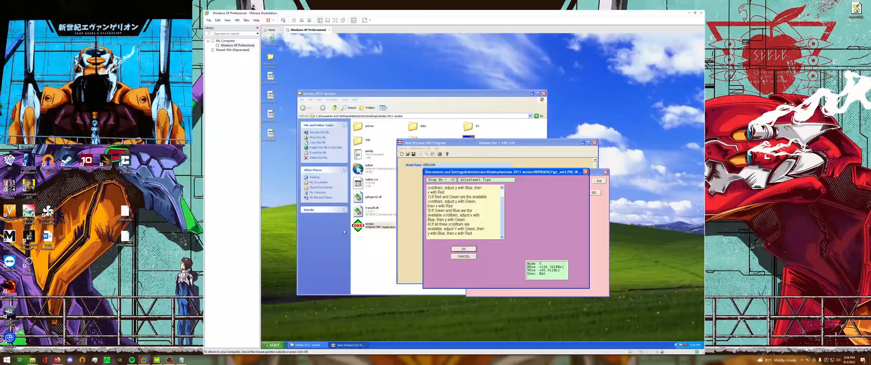
pyautogui.click(32, 358)
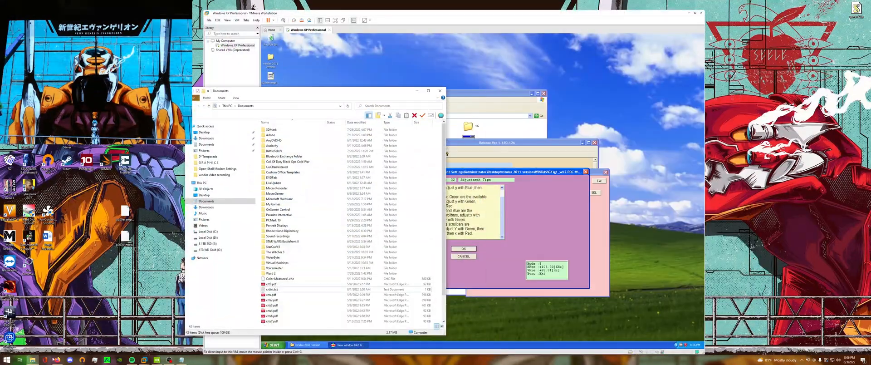
pyautogui.click(439, 92)
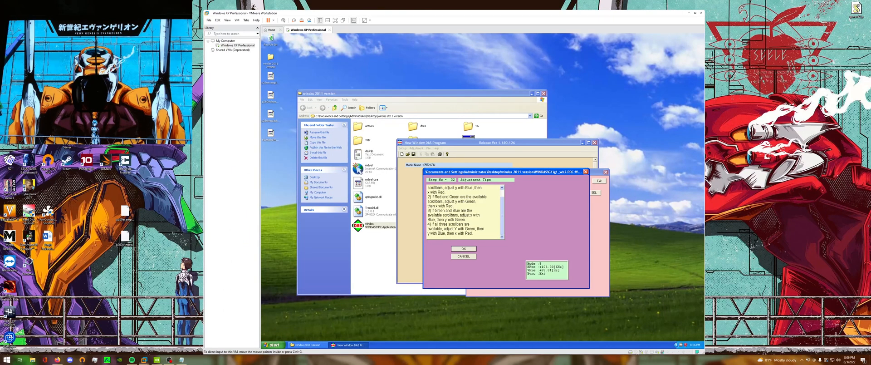
# Open the xycolorchart.png chromaticity diagram from the G R A P H I C S folder inside CRT Stuff.
pyautogui.doubleClick(124, 109)
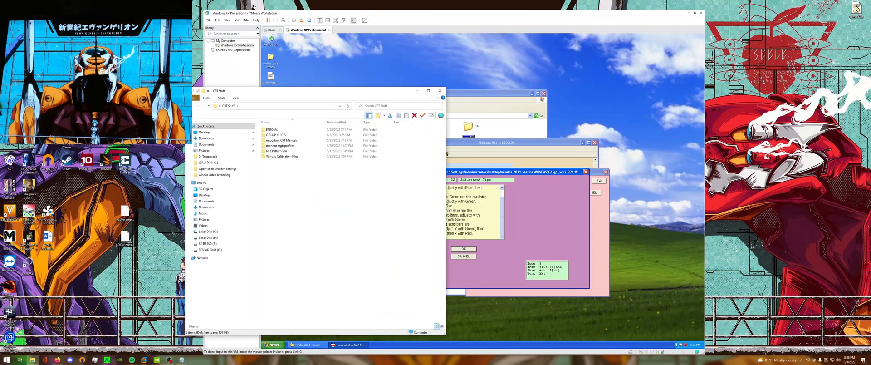
pyautogui.doubleClick(278, 135)
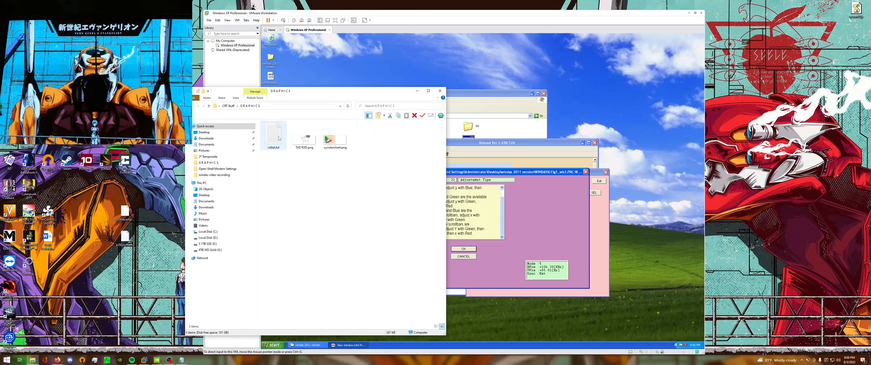
pyautogui.doubleClick(335, 135)
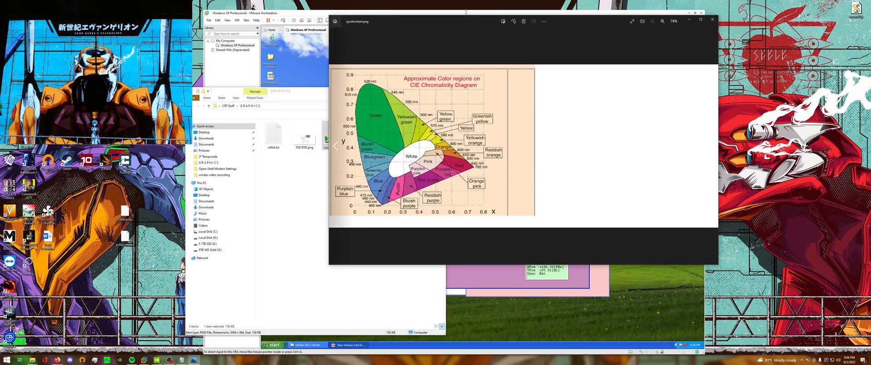
# Enlarge the chromaticity diagram to 133%, minimize the folder window, and arrange the diagram beside the virtual machine window.
pyautogui.moveTo(456, 17); pyautogui.dragTo(527, 21)
pyautogui.scroll(4, 586, 166)
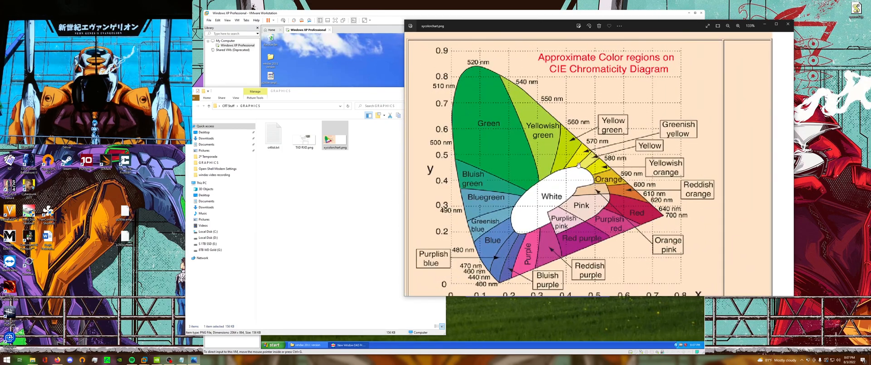
pyautogui.moveTo(578, 165); pyautogui.dragTo(588, 135)
pyautogui.moveTo(635, 27); pyautogui.dragTo(706, 51)
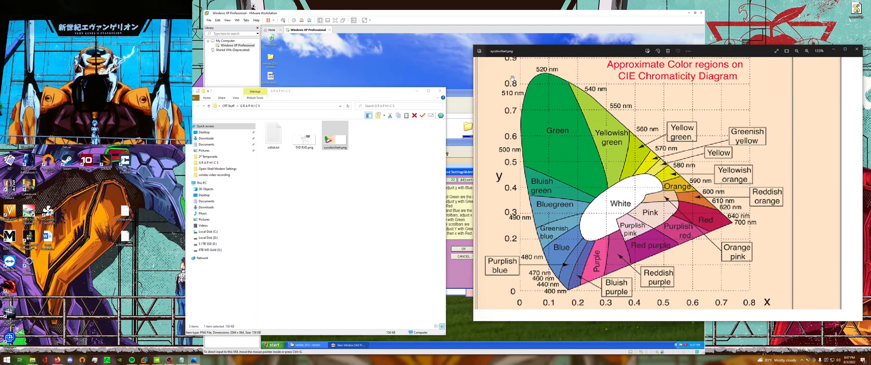
pyautogui.click(417, 92)
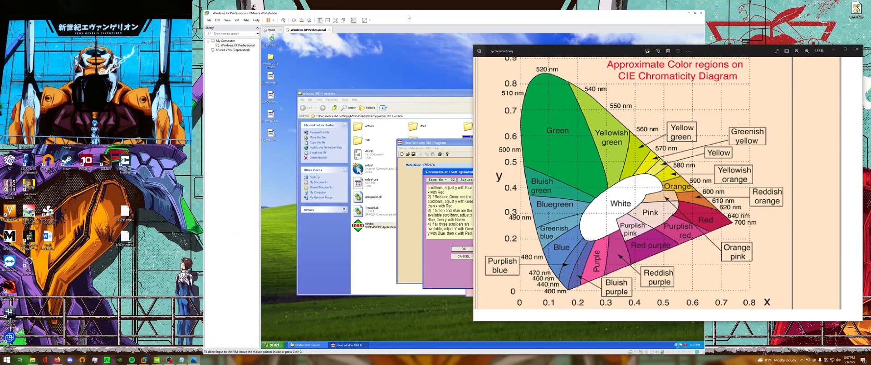
pyautogui.moveTo(407, 14); pyautogui.dragTo(259, 15)
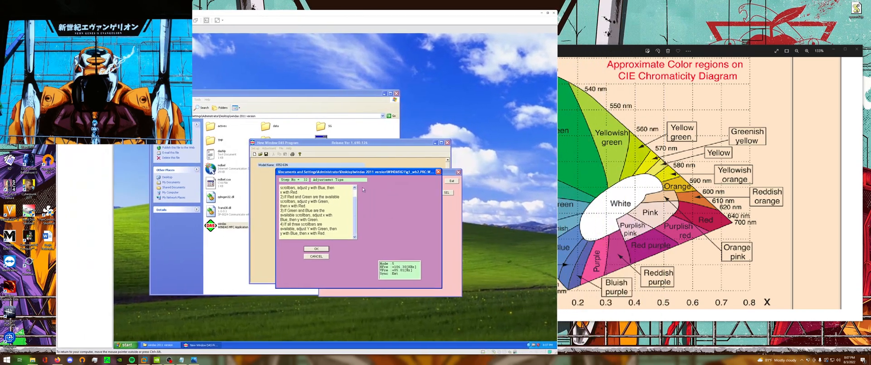
# Accept the adjustment rules, read the Esc/Cancel Warning through to its end, and continue to the 9300K color temperature page.
pyautogui.click(345, 220)
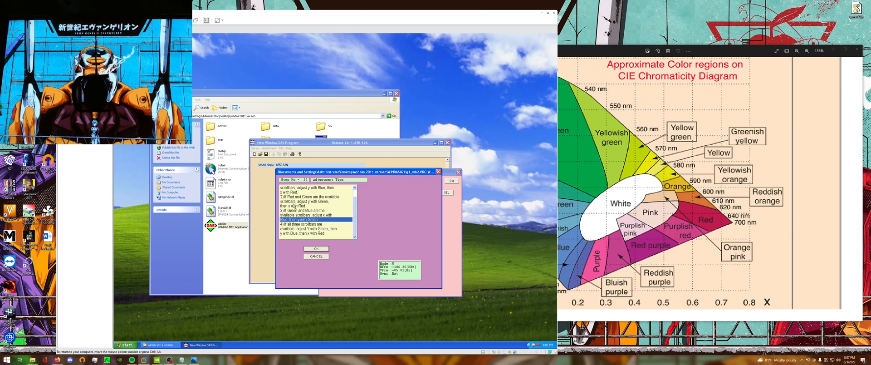
pyautogui.click(326, 249)
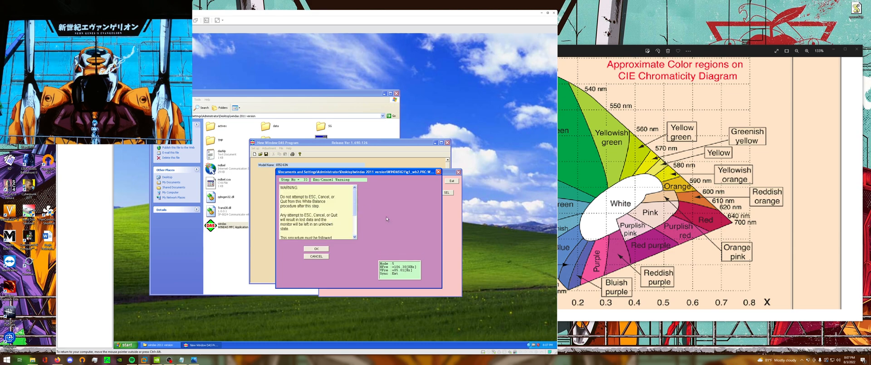
pyautogui.click(355, 237)
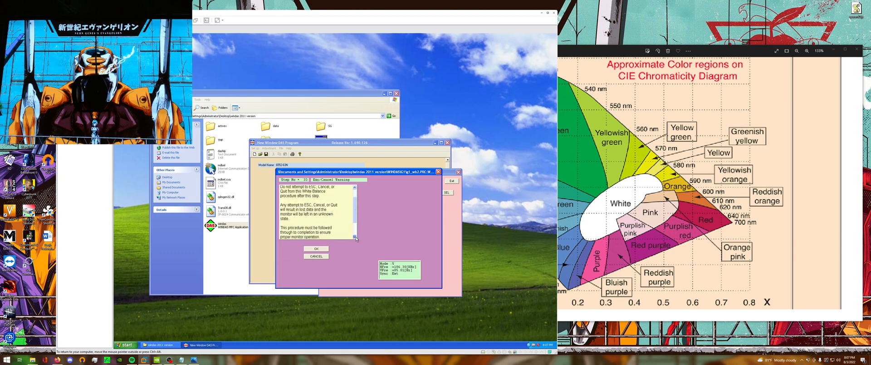
pyautogui.click(356, 238)
pyautogui.click(355, 238)
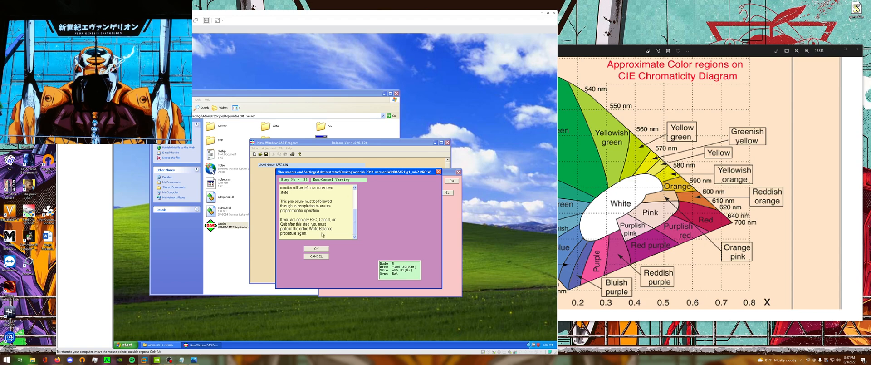
pyautogui.click(317, 248)
pyautogui.click(316, 248)
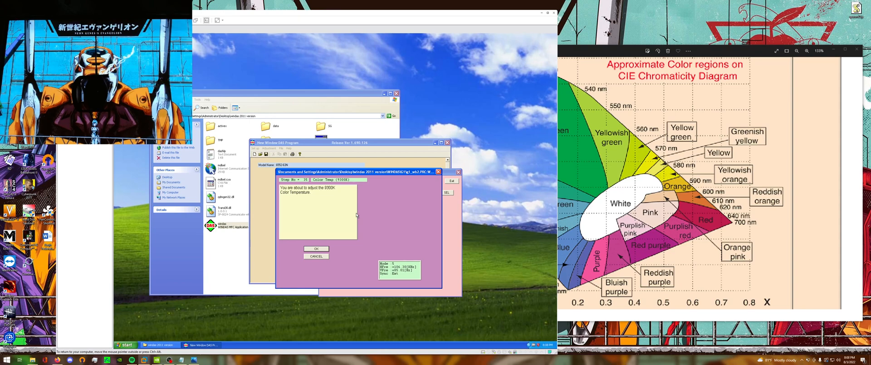
# Start the 9300K color temperature adjustment, minimize the chromaticity diagram, and confirm the 1600 x 1200 grayscale input signal parameters.
pyautogui.moveTo(383, 173); pyautogui.dragTo(367, 166)
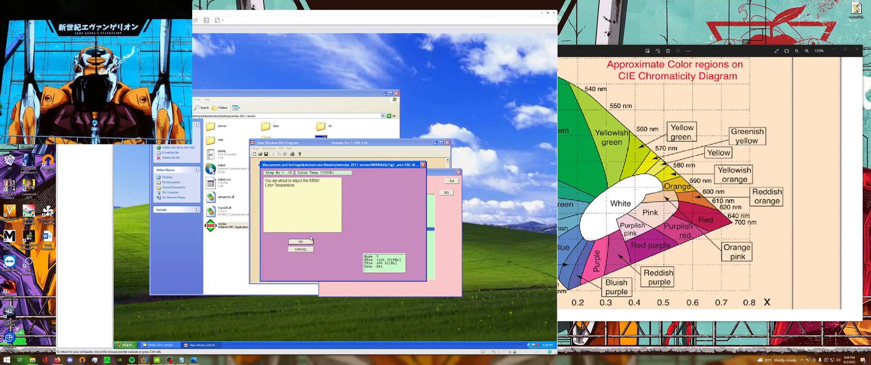
pyautogui.click(306, 243)
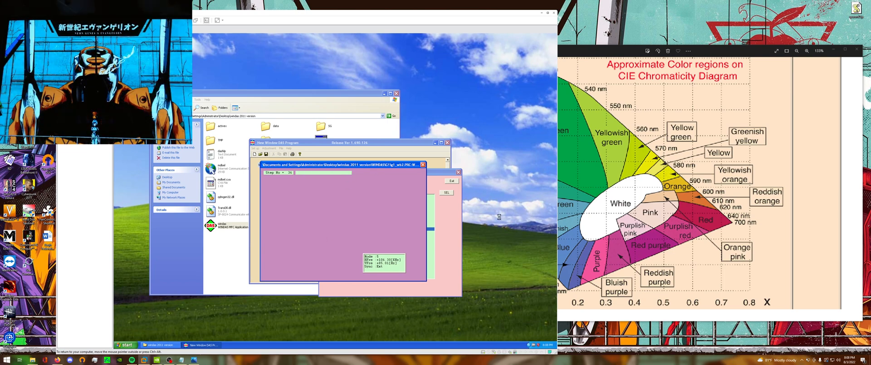
pyautogui.click(835, 50)
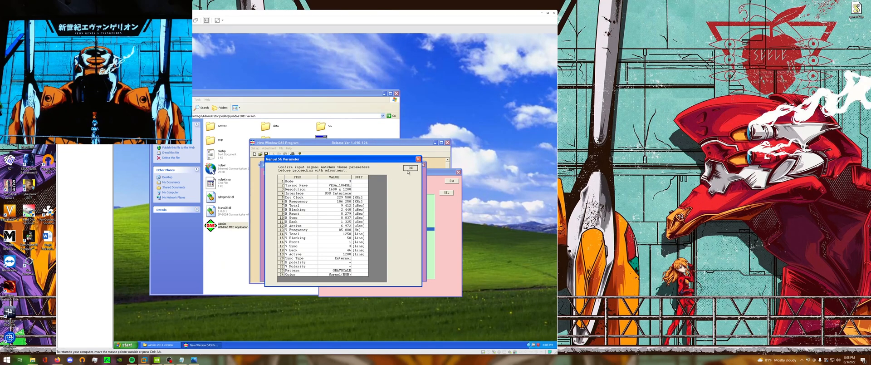
pyautogui.press('Return')
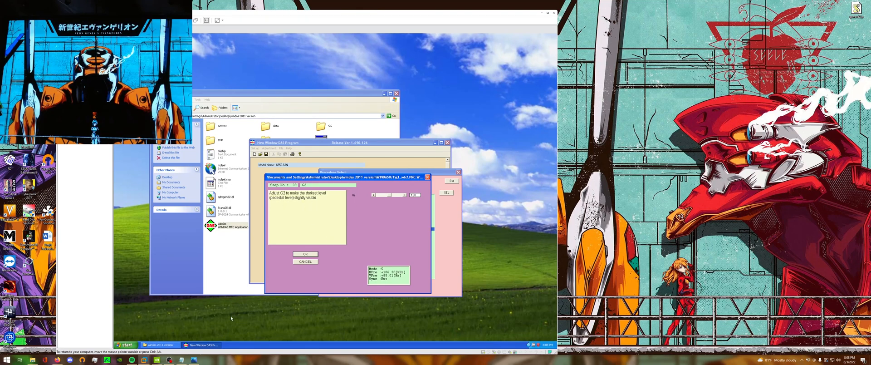
# Restore the chromaticity diagram, shift the folder window clear of the G2 page, and open Windas Calibration Files inside CRT Stuff.
pyautogui.click(194, 359)
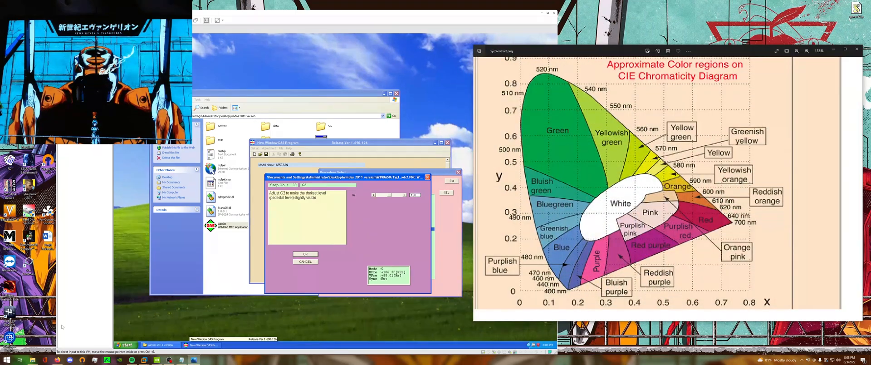
pyautogui.click(32, 360)
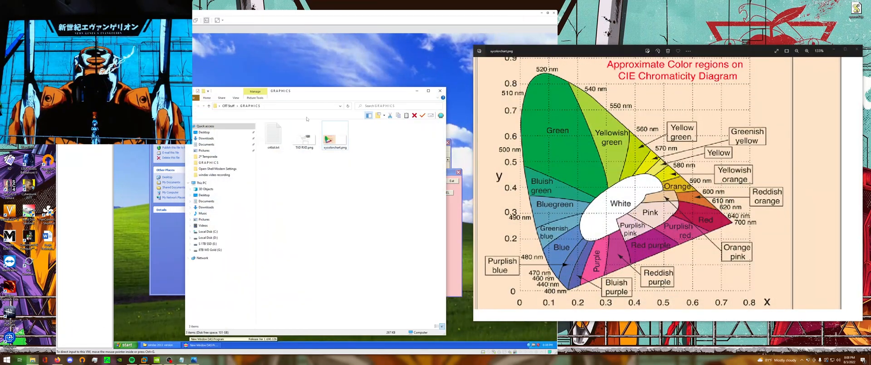
pyautogui.moveTo(371, 92); pyautogui.dragTo(582, 96)
pyautogui.click(439, 110)
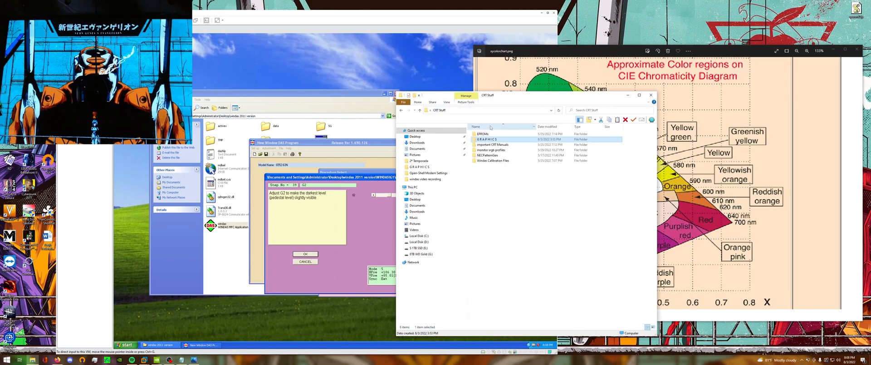
pyautogui.click(517, 200)
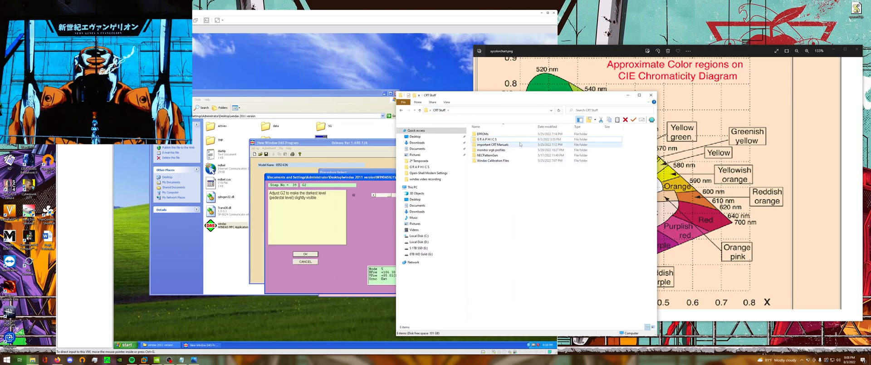
pyautogui.doubleClick(504, 161)
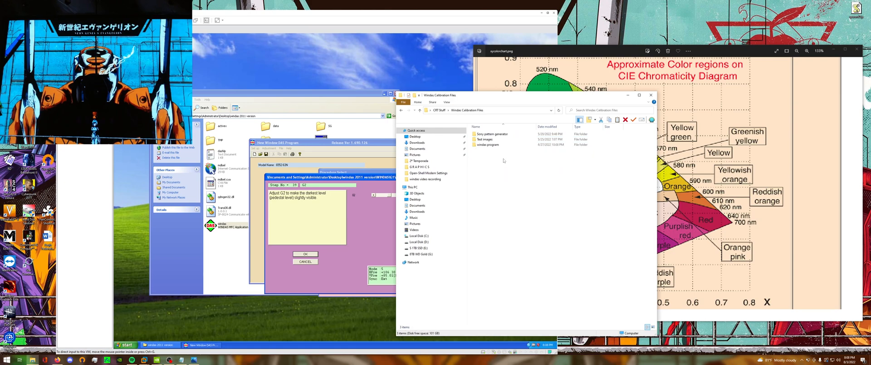
pyautogui.click(496, 136)
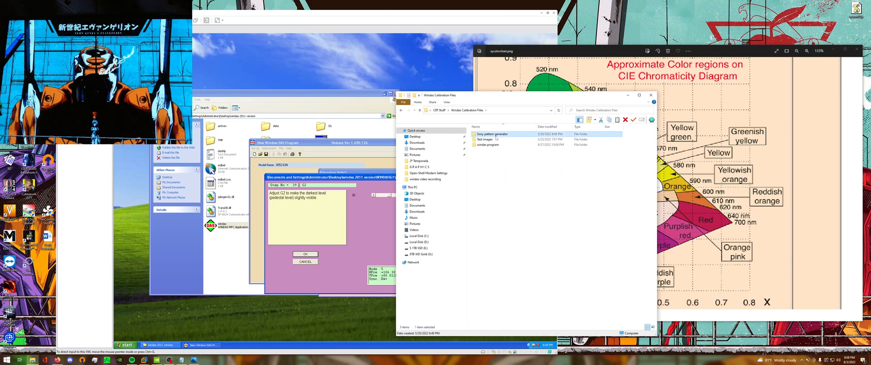
pyautogui.click(529, 185)
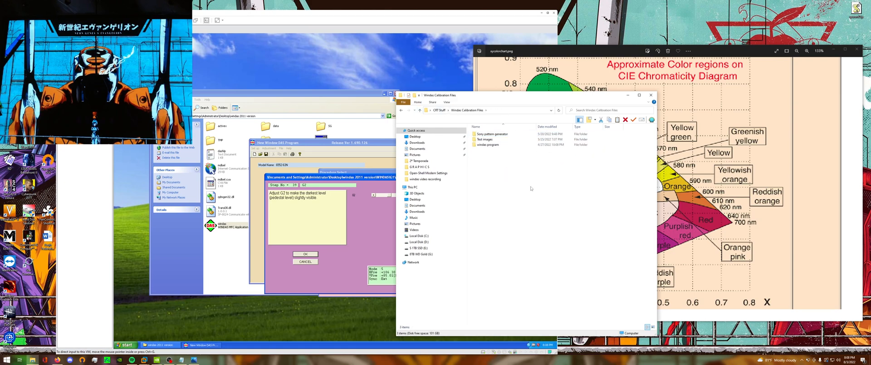
pyautogui.click(362, 207)
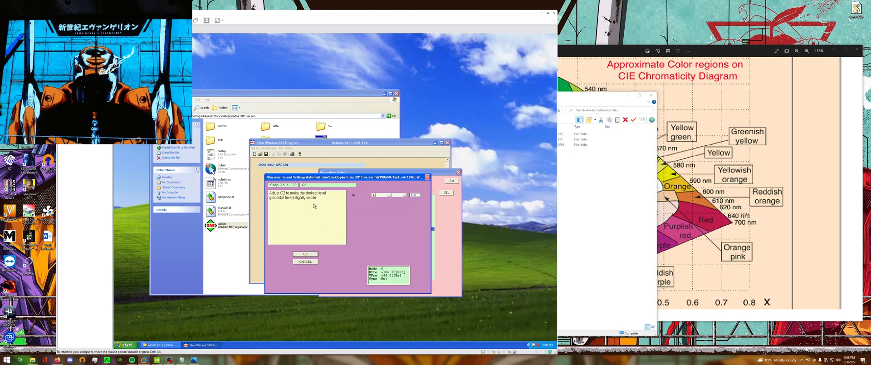
# Open the multi-bar grayscale image from the Test images folder, display it on the CRT, and minimize the folder window.
pyautogui.click(586, 182)
pyautogui.click(496, 145)
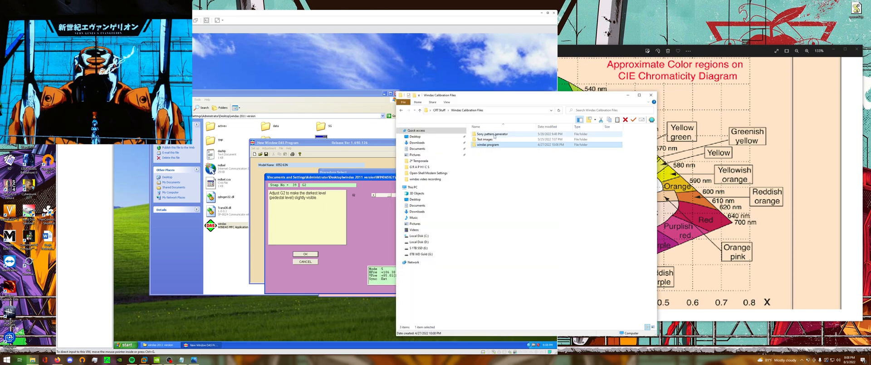
pyautogui.click(495, 134)
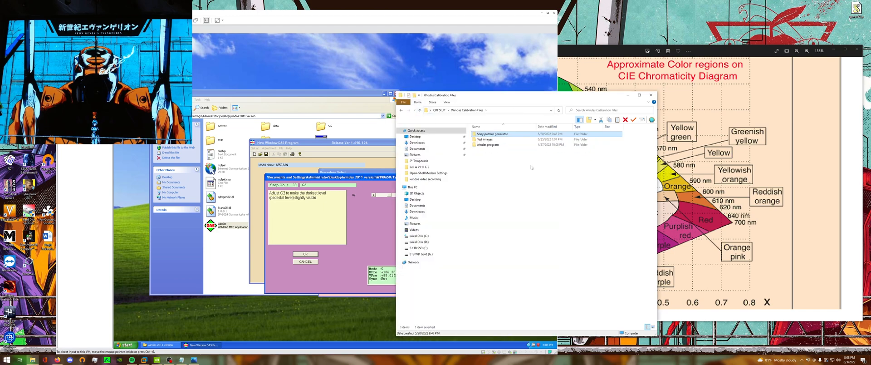
pyautogui.doubleClick(485, 139)
pyautogui.click(514, 182)
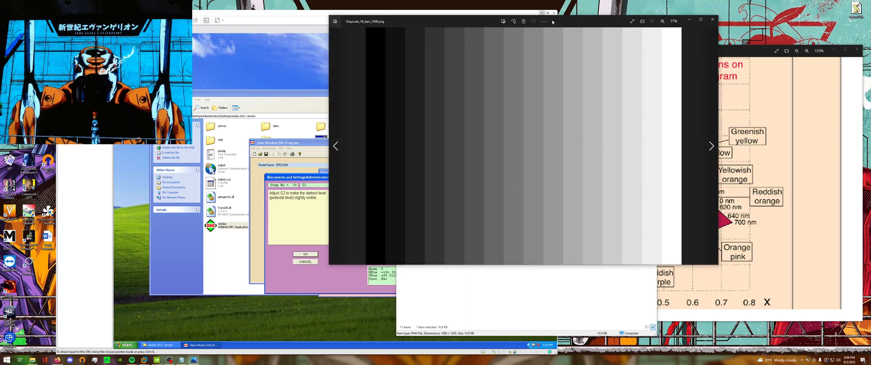
pyautogui.moveTo(552, 23); pyautogui.dragTo(870, 104)
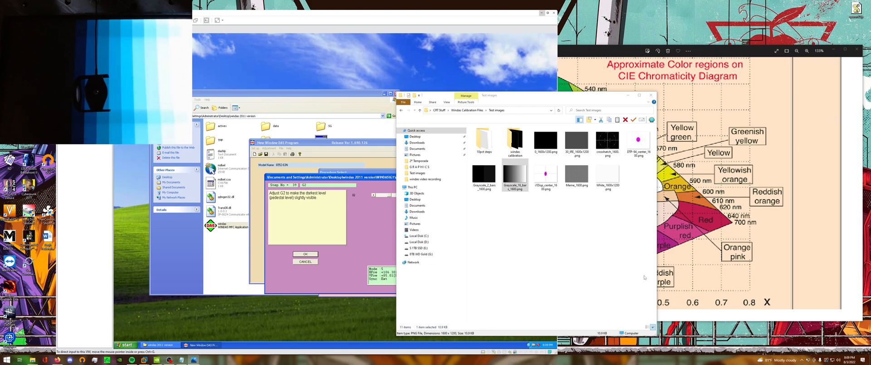
pyautogui.click(628, 95)
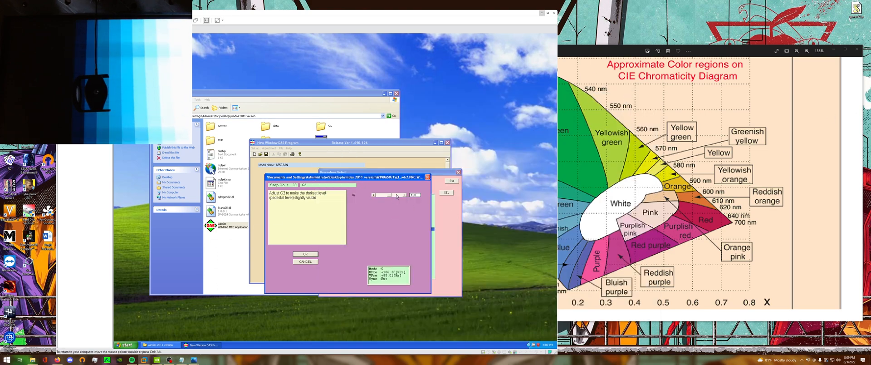
# Raise the G2 level in small increments to make the darkest level of the grayscale pattern slightly visible.
pyautogui.click(405, 196)
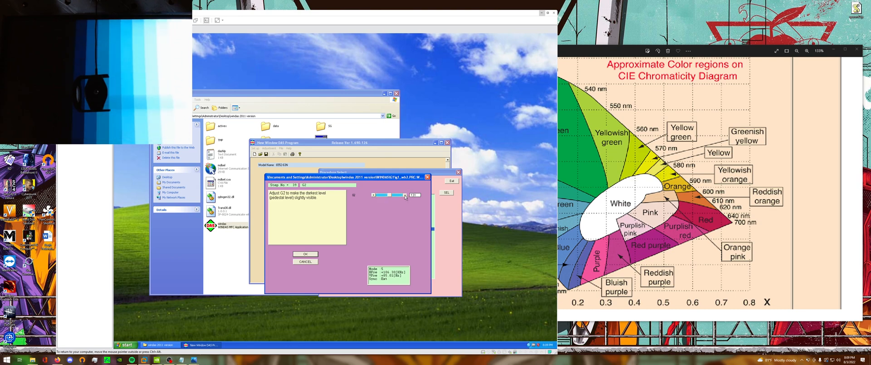
pyautogui.click(405, 195)
pyautogui.click(405, 195)
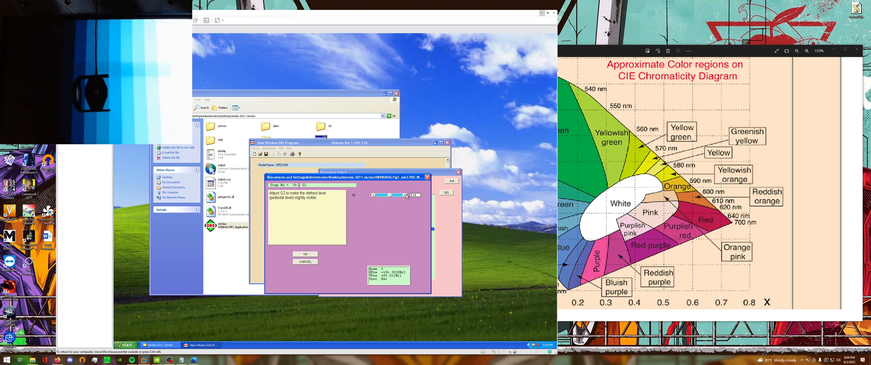
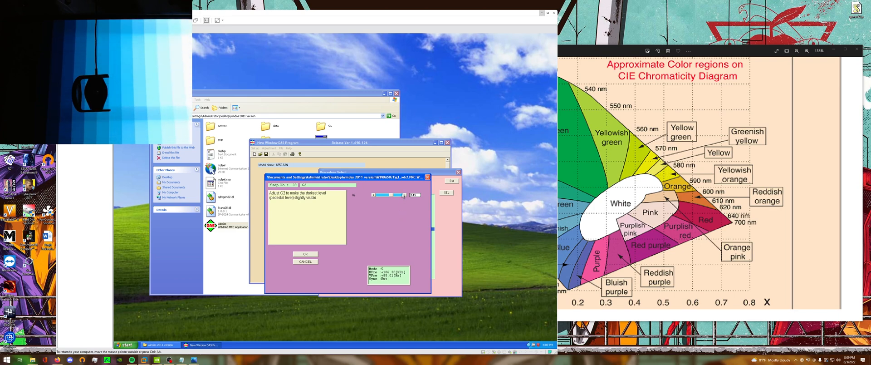
# Fine-tune the G2 level up and down until the darkest bar is barely visible, shift the adjustment window aside, and accept the setting.
pyautogui.click(404, 194)
pyautogui.click(405, 194)
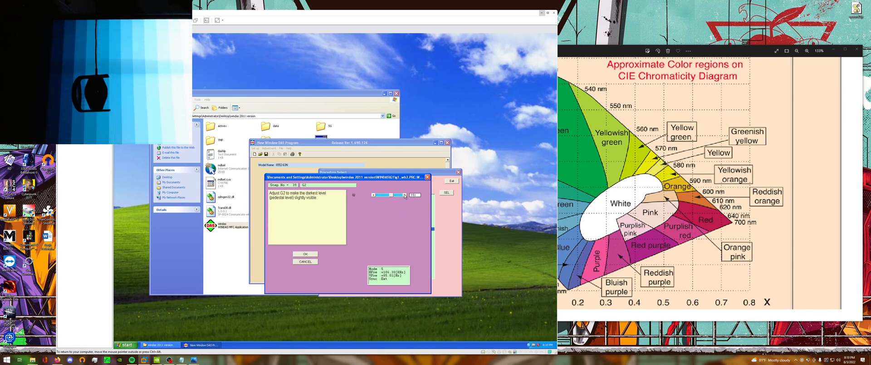
pyautogui.click(404, 194)
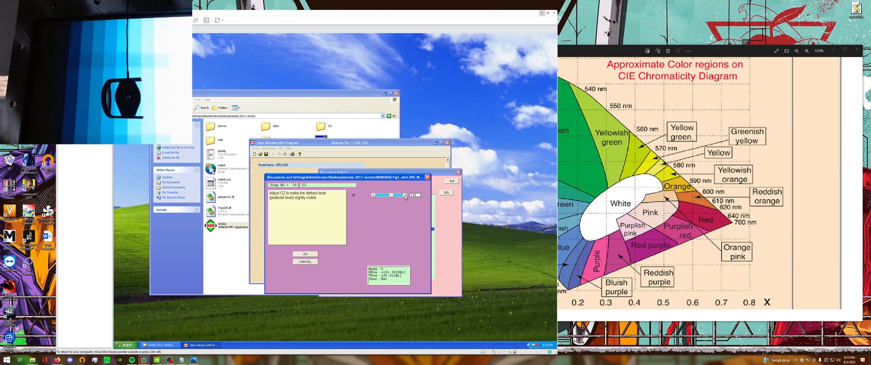
pyautogui.click(405, 195)
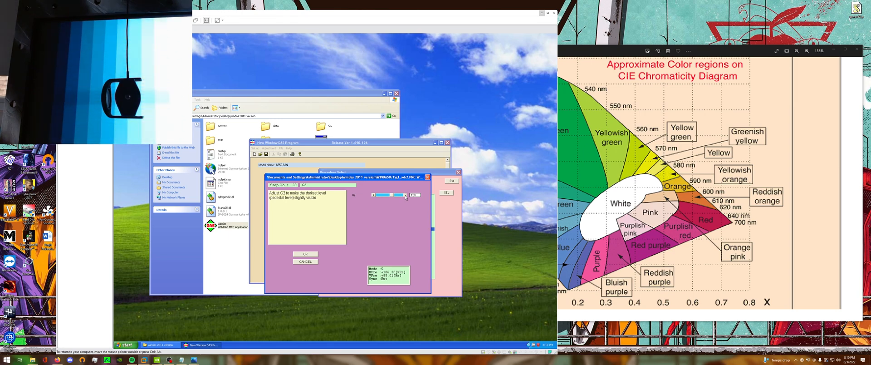
pyautogui.click(373, 195)
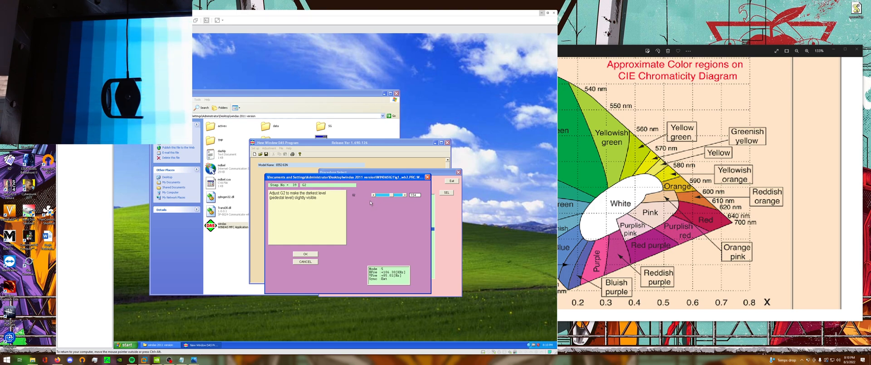
pyautogui.click(374, 195)
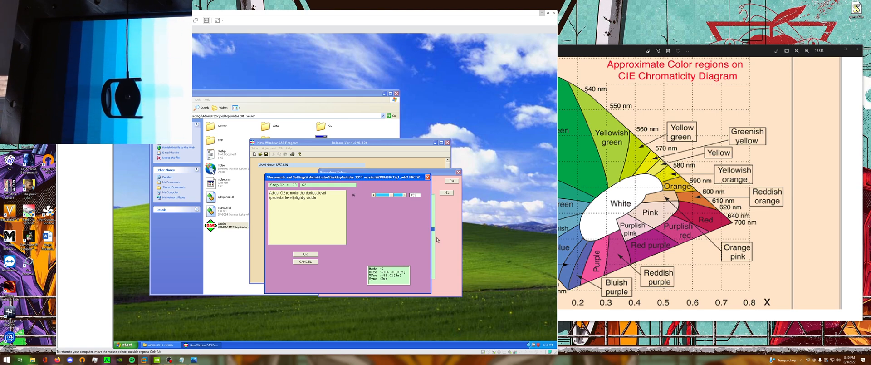
pyautogui.moveTo(344, 179); pyautogui.dragTo(437, 188)
pyautogui.click(406, 261)
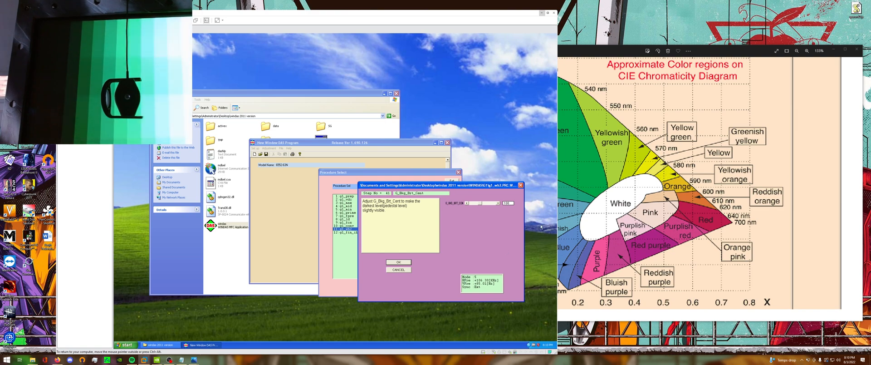
# Adjust G_Bkg_Brt_Cent in both directions until the darkest pedestal level is slightly visible, and accept the setting.
pyautogui.click(487, 204)
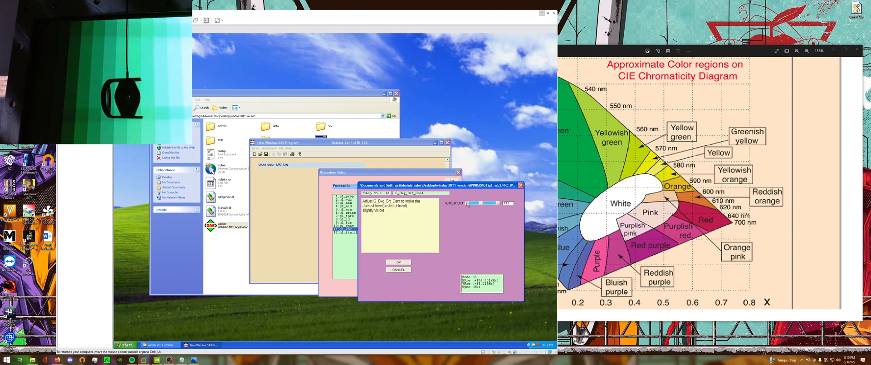
pyautogui.click(467, 202)
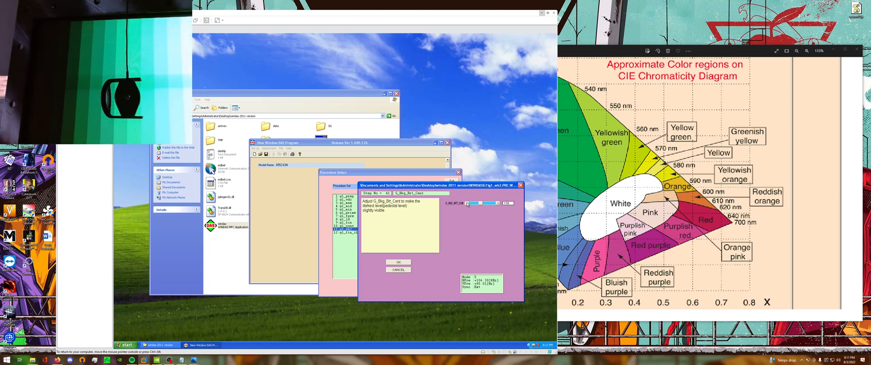
pyautogui.click(498, 204)
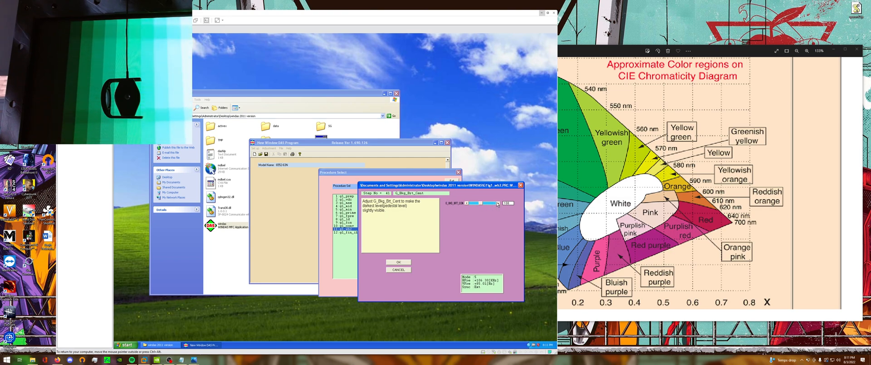
pyautogui.click(466, 203)
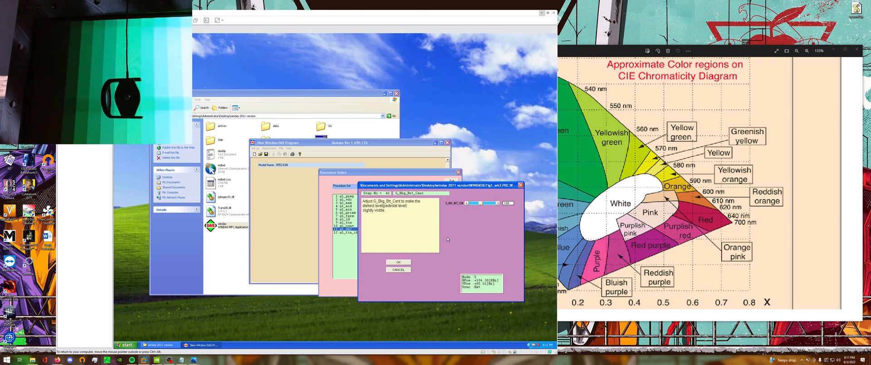
pyautogui.click(409, 262)
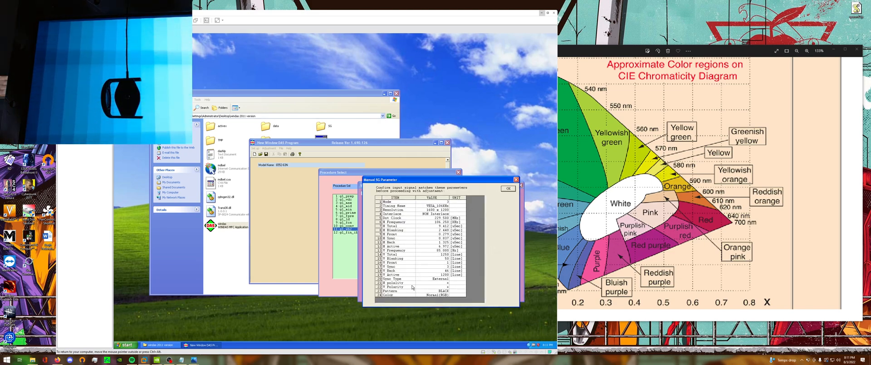
# Move the signal parameter window aside and confirm the 1600 x 1200 input signal with the BLACK pattern.
pyautogui.moveTo(443, 183)
pyautogui.mouseDown()
pyautogui.moveTo(426, 187)
pyautogui.moveTo(434, 191)
pyautogui.mouseUp()
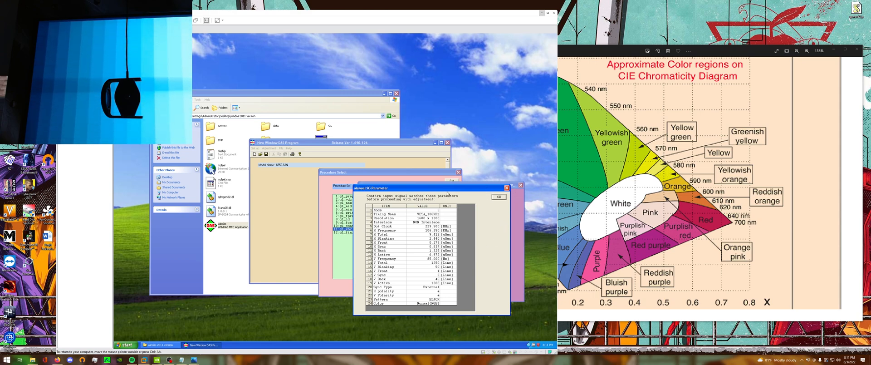
pyautogui.moveTo(468, 187); pyautogui.dragTo(433, 189)
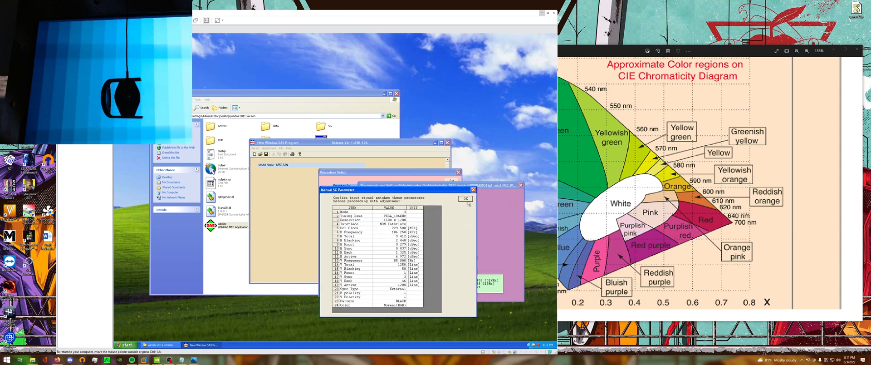
pyautogui.click(465, 199)
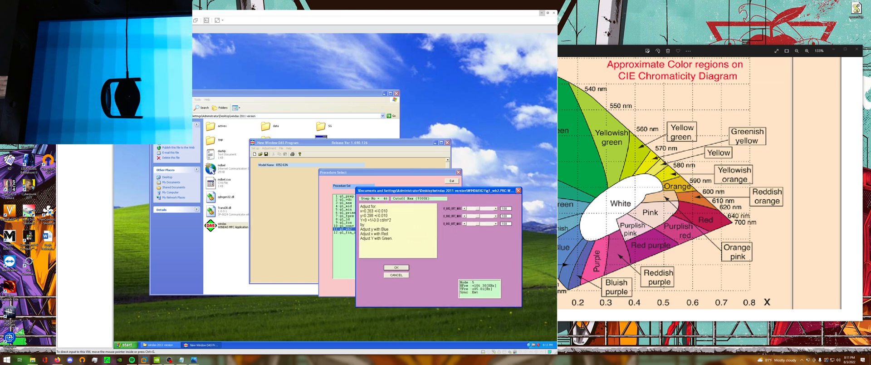
# Switch to the host system and launch the HCFR Colorimeter program.
pyautogui.click(6, 360)
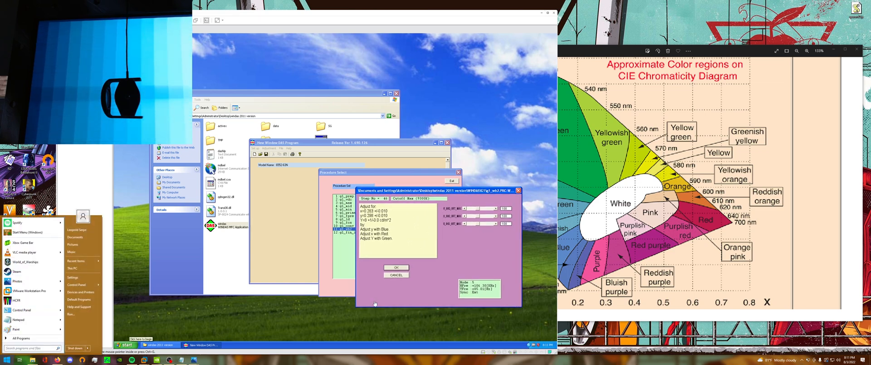
pyautogui.write('hcfr')
pyautogui.press('Return')
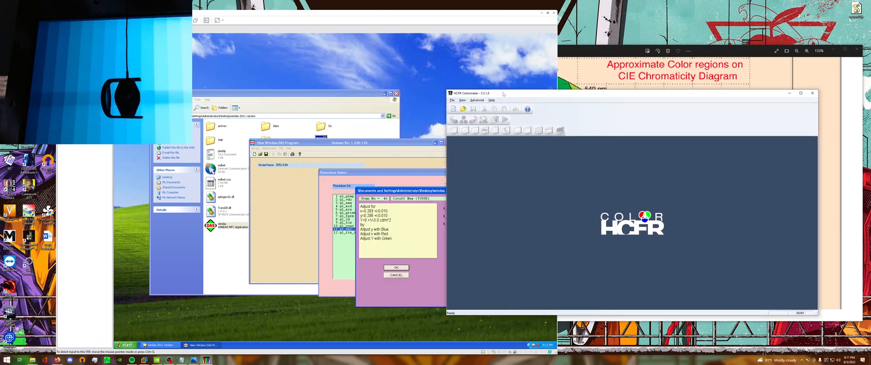
# Create a new measurement with the Automatic generator, the i1 DisplayPro sensor without meter correction, and the Refresh display type.
pyautogui.click(453, 109)
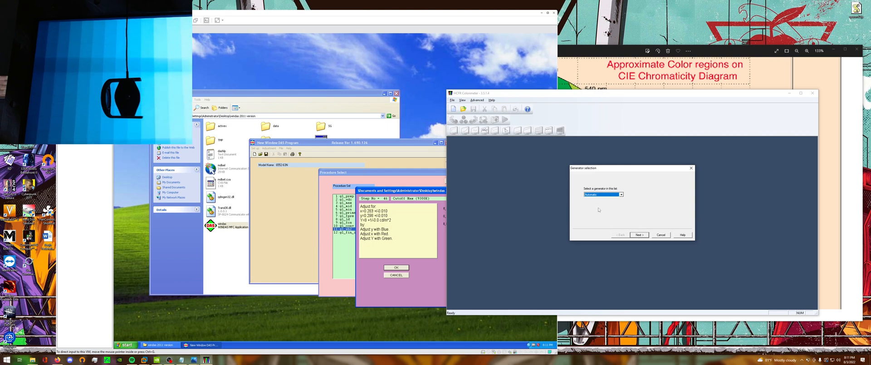
pyautogui.click(645, 237)
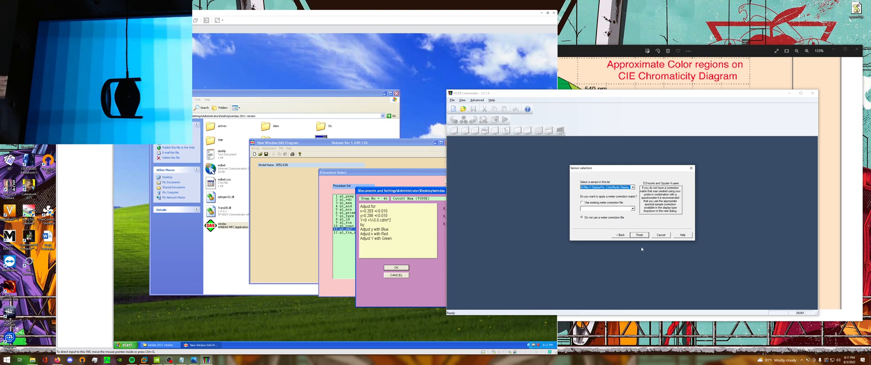
pyautogui.click(640, 234)
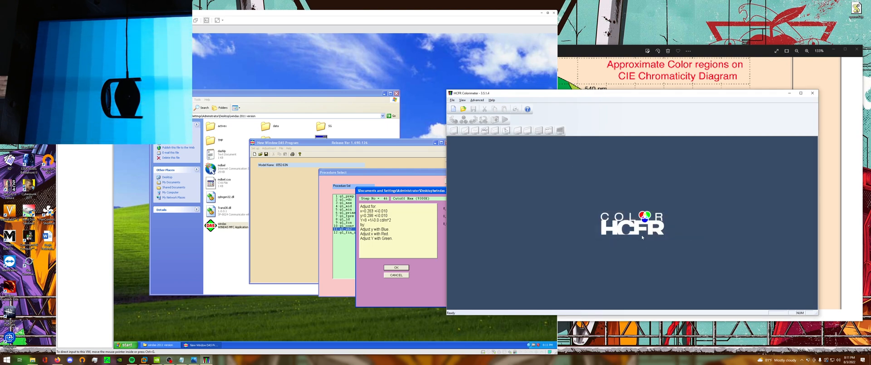
pyautogui.click(626, 181)
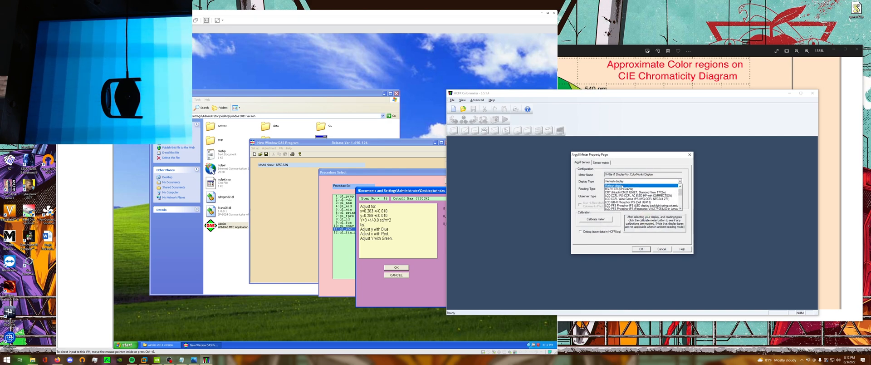
pyautogui.click(619, 186)
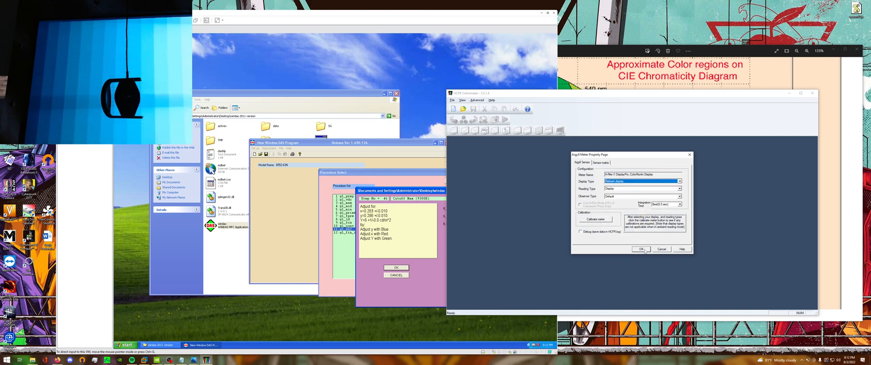
pyautogui.click(640, 249)
# Open the color reference preferences, shift the dialog aside, and choose sRGB as the standard color space.
pyautogui.click(523, 100)
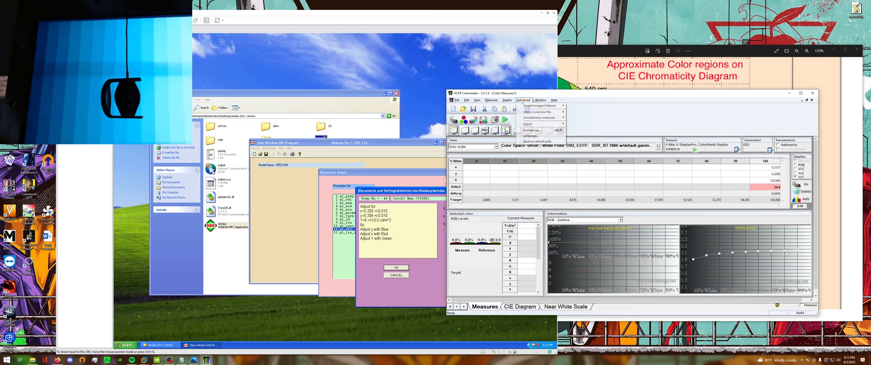
pyautogui.click(530, 131)
pyautogui.click(606, 130)
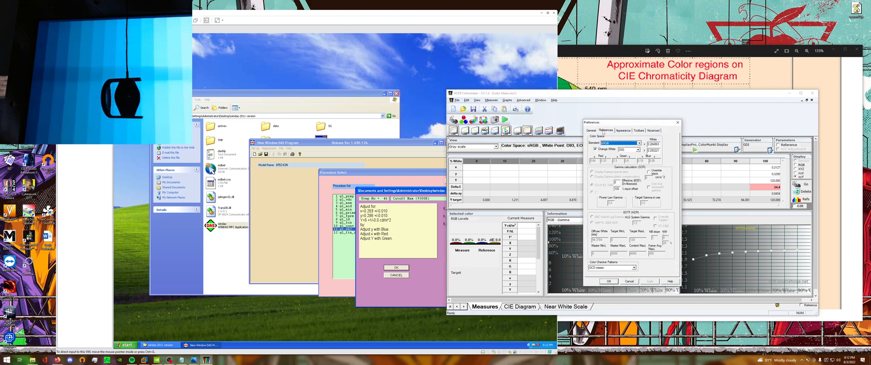
pyautogui.moveTo(601, 125); pyautogui.dragTo(625, 137)
pyautogui.click(646, 156)
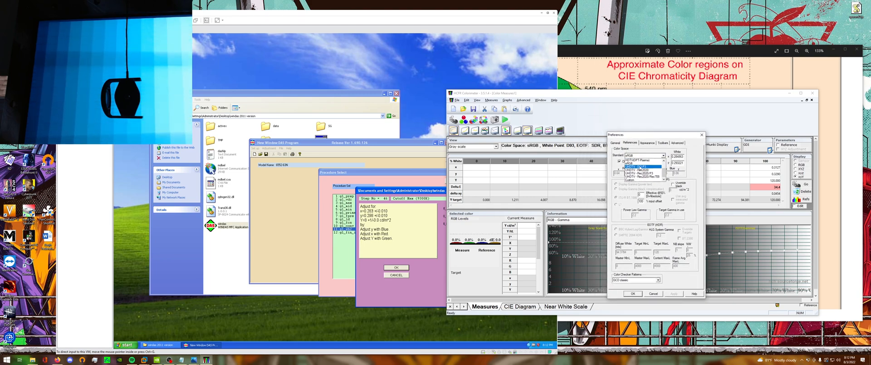
pyautogui.scroll(2, 650, 166)
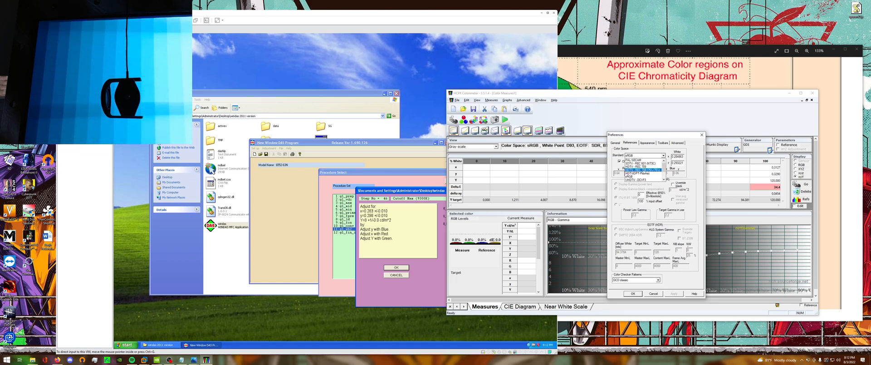
pyautogui.click(629, 177)
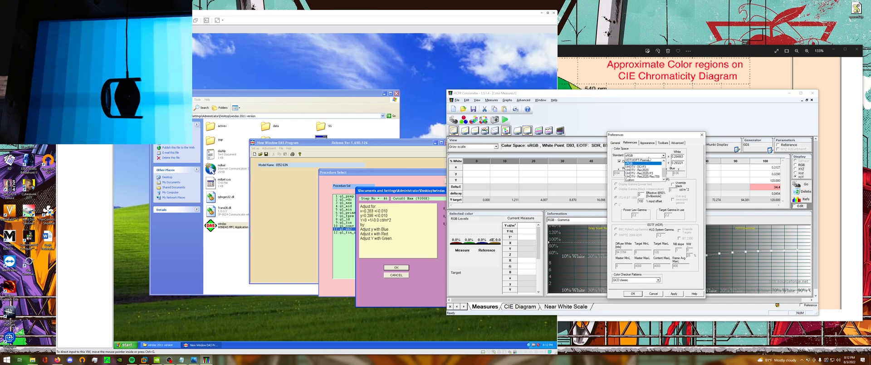
pyautogui.click(620, 161)
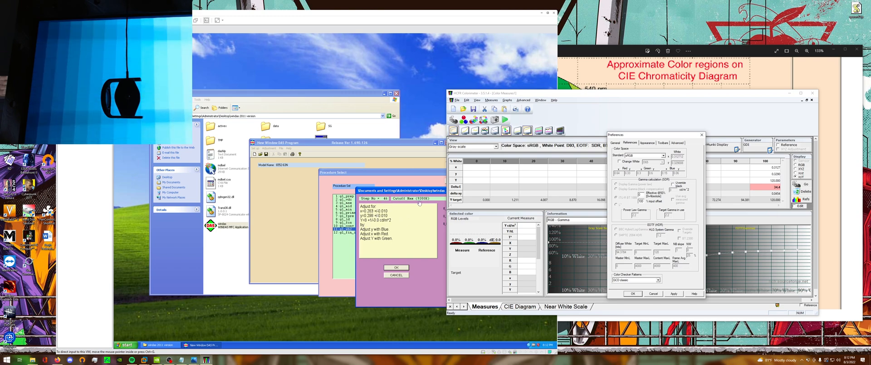
# Enable the white point override for the sRGB color space and choose the Custom white.
pyautogui.click(639, 162)
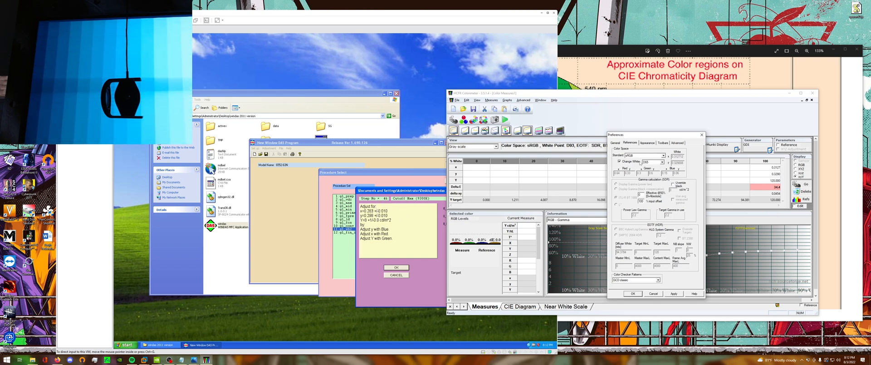
pyautogui.click(659, 164)
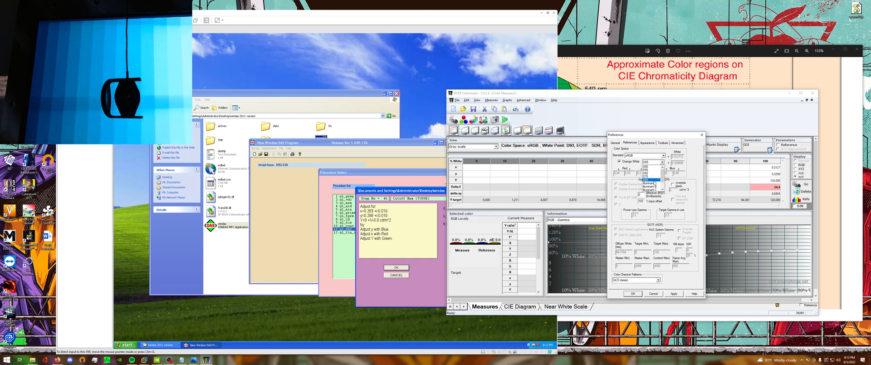
pyautogui.click(654, 180)
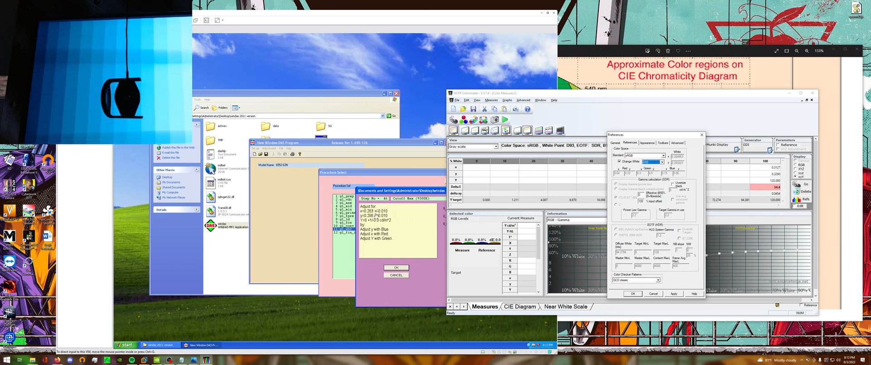
pyautogui.click(652, 163)
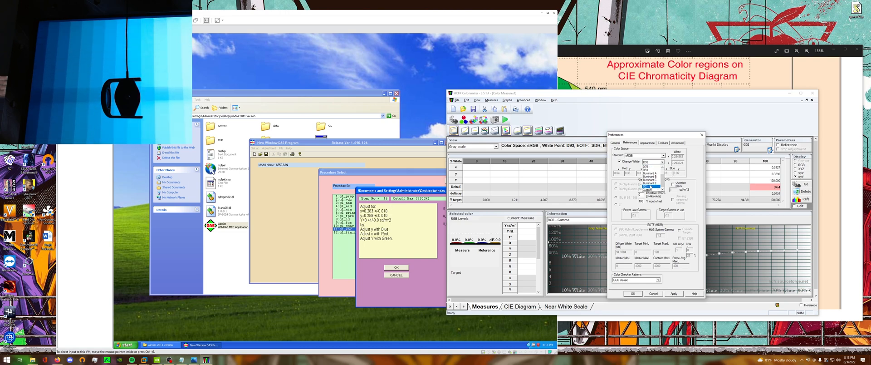
pyautogui.click(650, 189)
# Set the custom white point to x 0.283 and y 0.298, and apply the preferences.
pyautogui.doubleClick(680, 155)
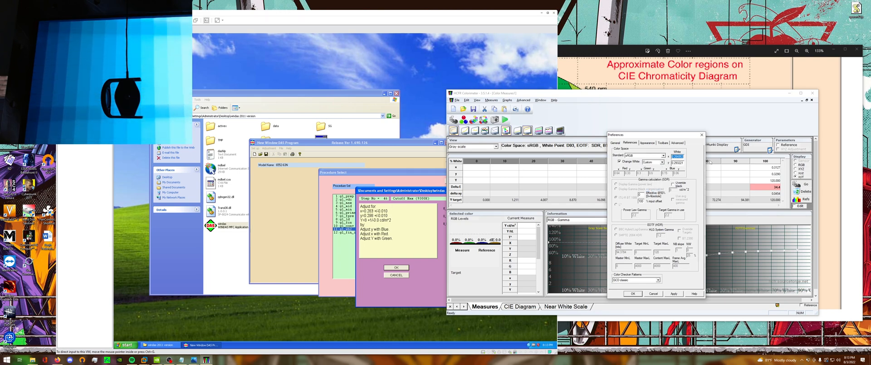
pyautogui.write('0')
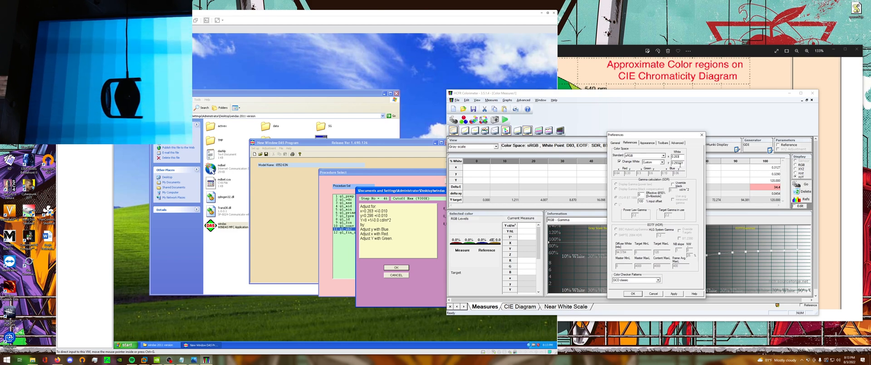
pyautogui.doubleClick(680, 163)
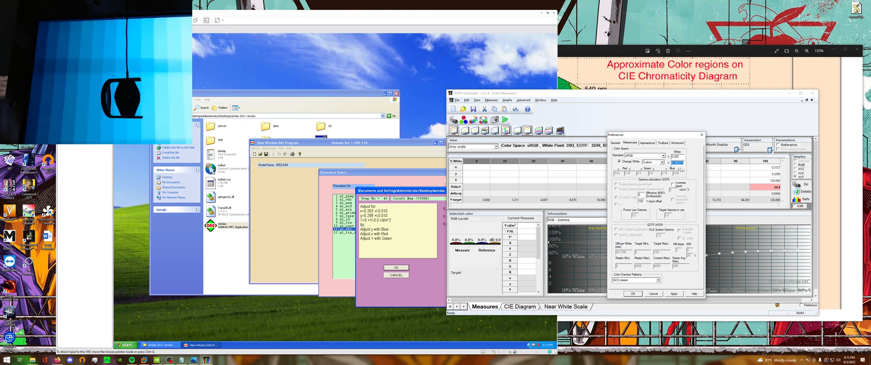
pyautogui.write('0')
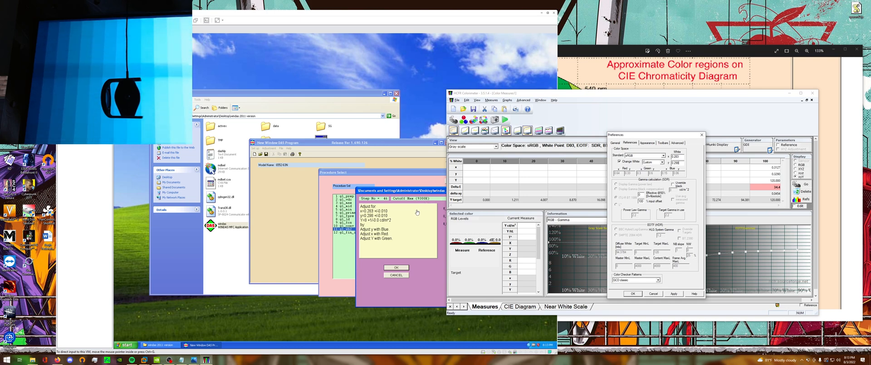
pyautogui.click(671, 296)
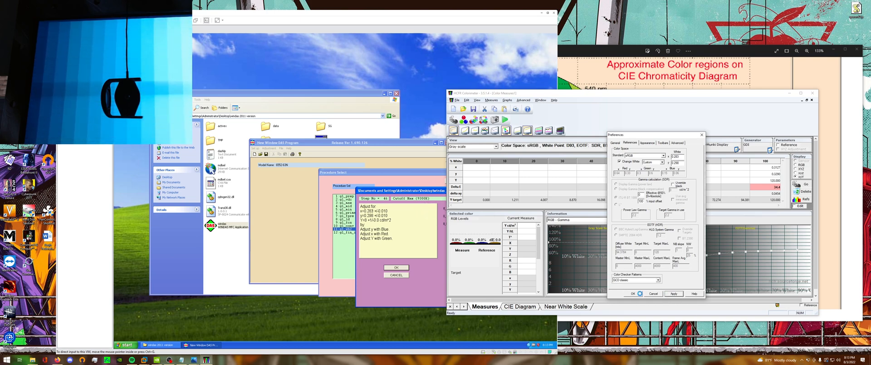
pyautogui.click(631, 295)
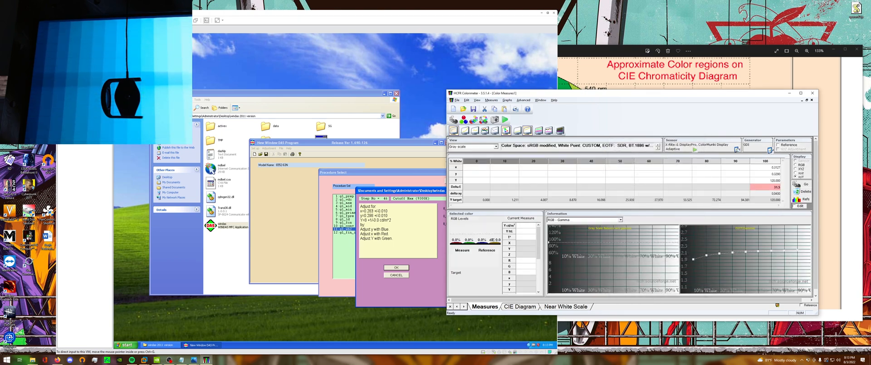
# Check the display type in the sensor's meter properties and close them.
pyautogui.click(736, 150)
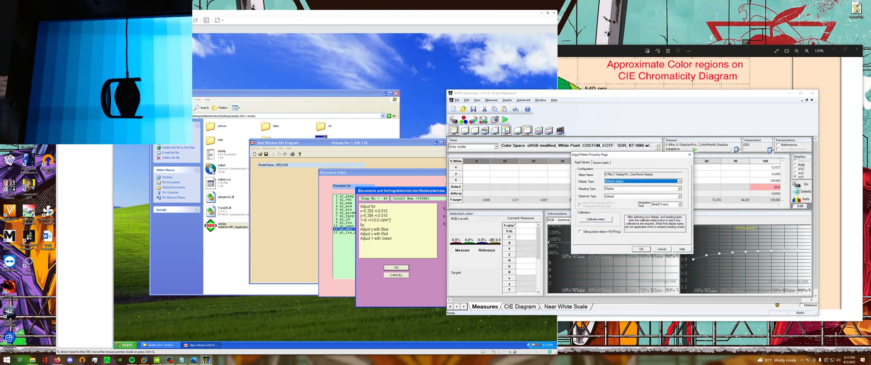
pyautogui.click(625, 182)
pyautogui.click(626, 186)
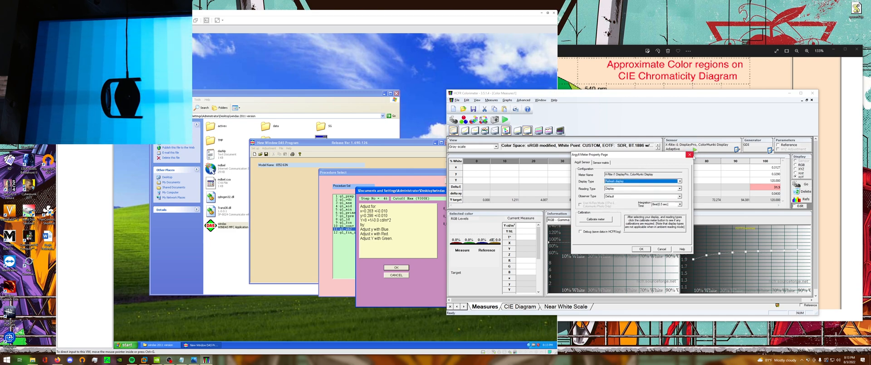
pyautogui.click(689, 154)
# Choose the Generic PnP Monitor as the pattern generator's target screen and confirm the display parameters.
pyautogui.click(770, 150)
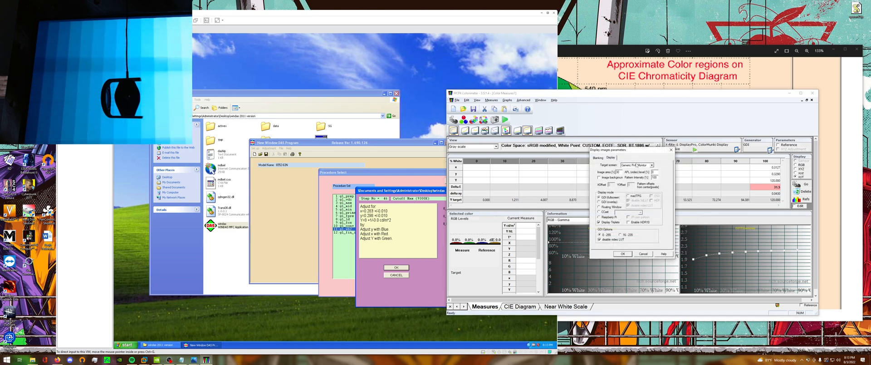
pyautogui.click(638, 166)
pyautogui.click(638, 169)
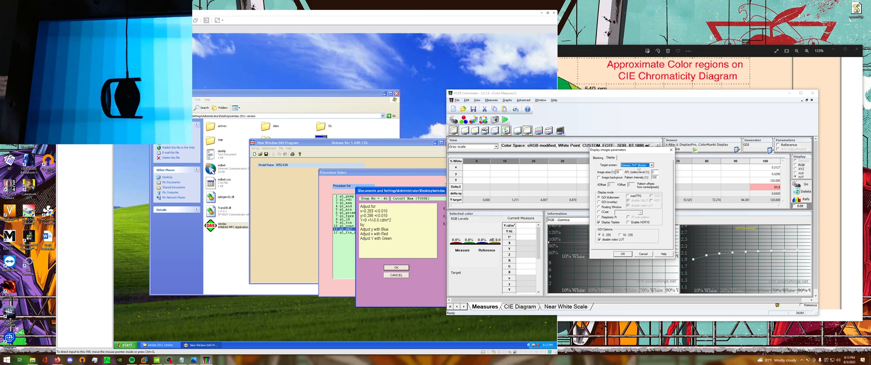
pyautogui.click(638, 166)
pyautogui.click(639, 170)
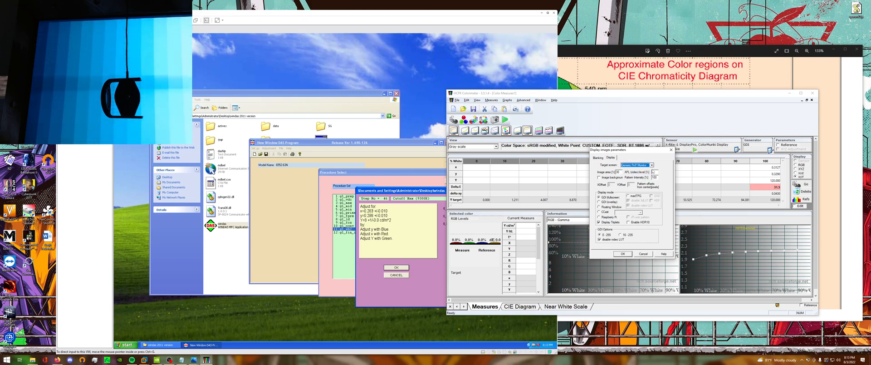
pyautogui.click(624, 254)
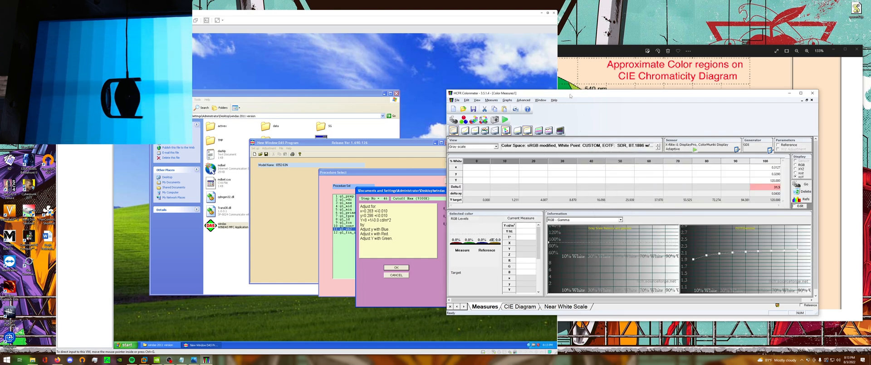
# Run continuous measurements with the window nudged aside, and select the 0% white column of the gray scale table for the readings.
pyautogui.moveTo(570, 95); pyautogui.dragTo(579, 109)
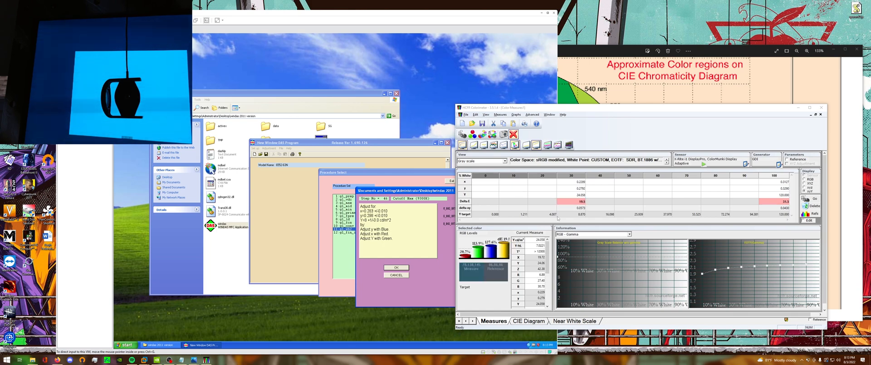
pyautogui.moveTo(585, 108); pyautogui.dragTo(579, 105)
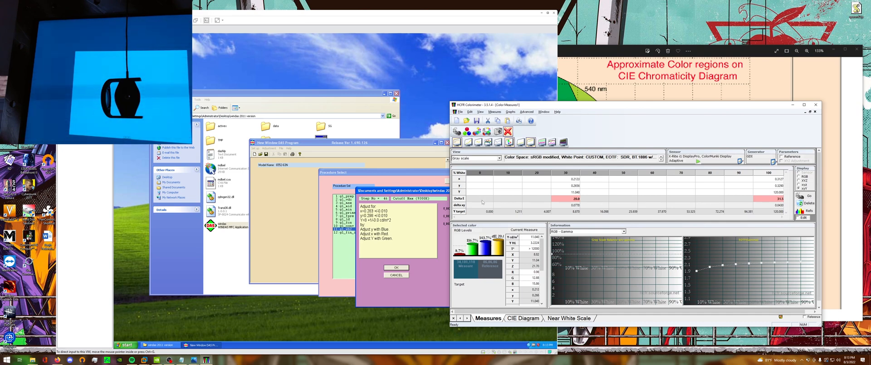
pyautogui.click(483, 186)
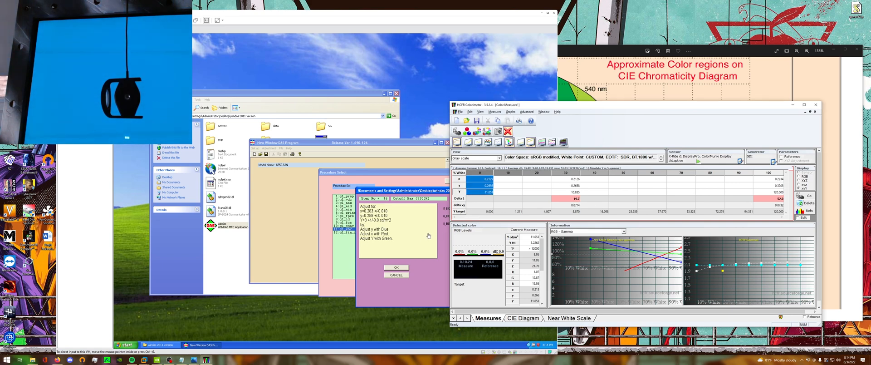
# Arrange the HCFR window, the WinDAS cutoff dialog and the virtual machine so the adjustment sliders and live readings sit side by side.
pyautogui.moveTo(520, 106); pyautogui.dragTo(538, 102)
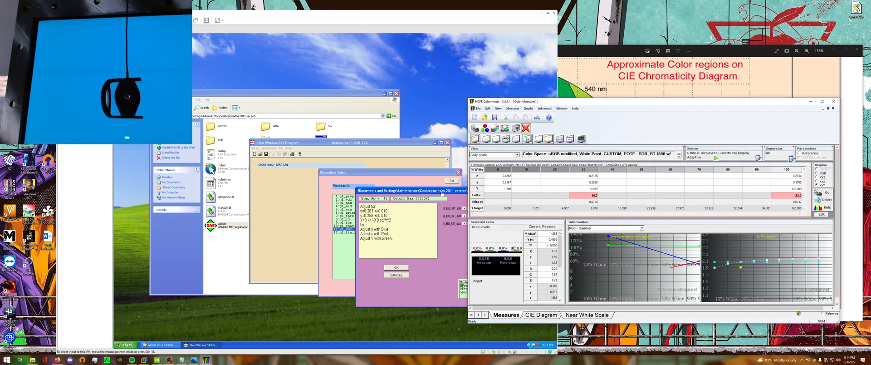
pyautogui.moveTo(467, 192); pyautogui.dragTo(373, 168)
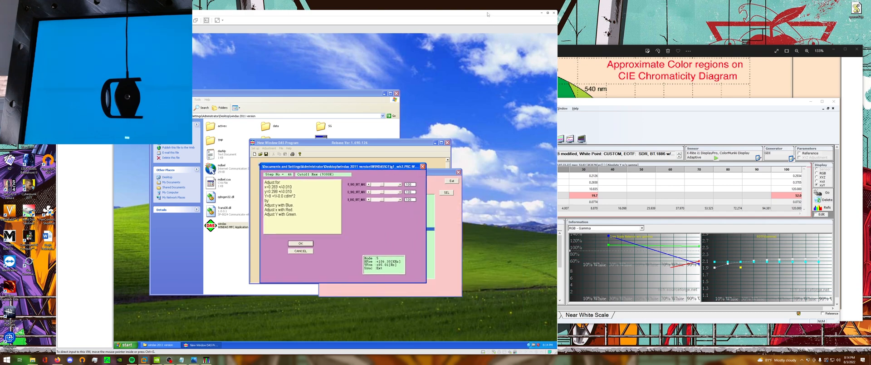
pyautogui.moveTo(390, 13); pyautogui.dragTo(350, 10)
pyautogui.moveTo(593, 103); pyautogui.dragTo(598, 121)
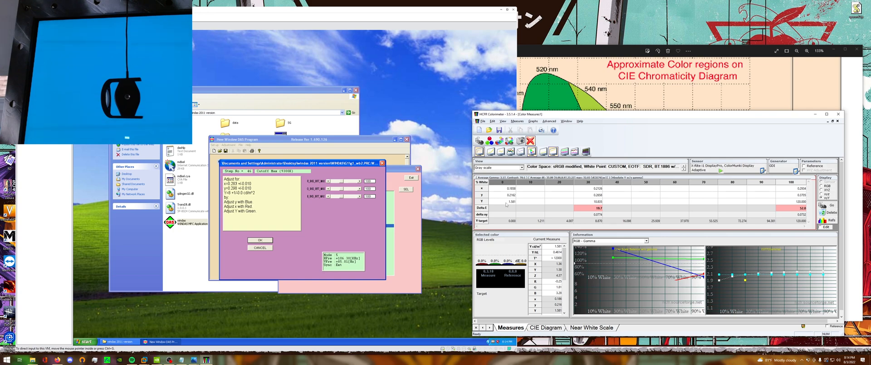
# Raise the blue slider in the WinDAS Cutoff Max (9300K) dialog in two stages, checking the HCFR readings after each.
pyautogui.click(350, 196)
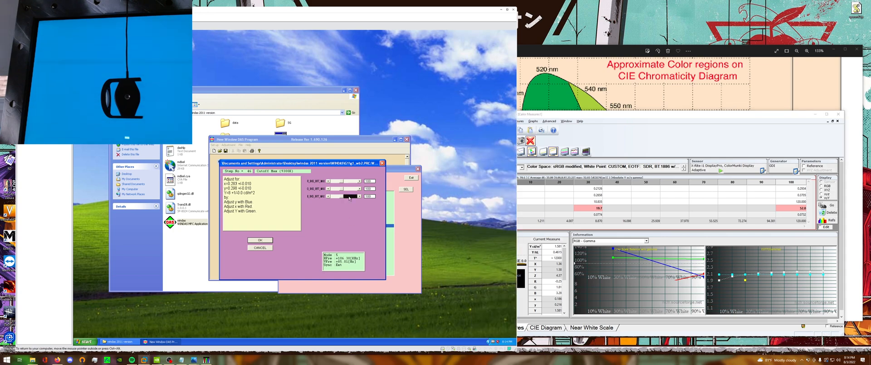
pyautogui.click(655, 152)
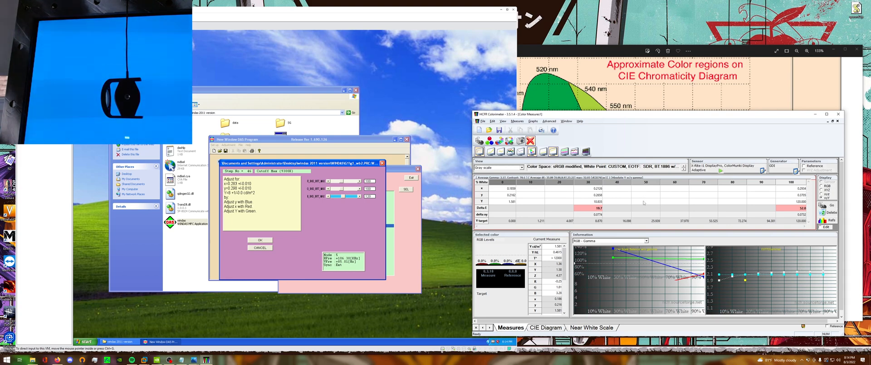
pyautogui.click(365, 213)
pyautogui.click(354, 196)
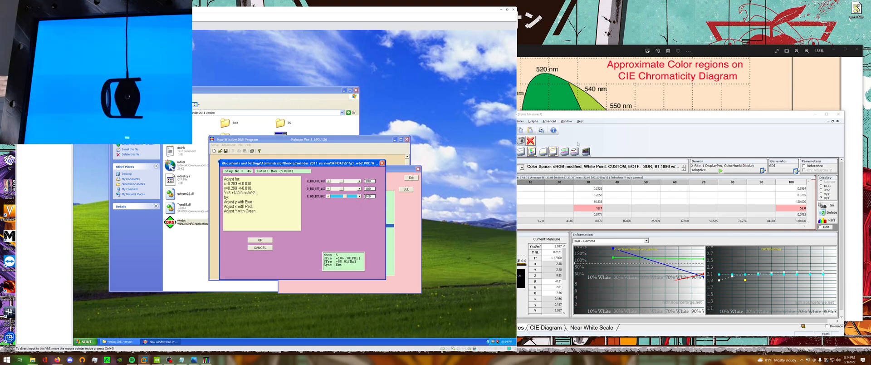
pyautogui.click(588, 142)
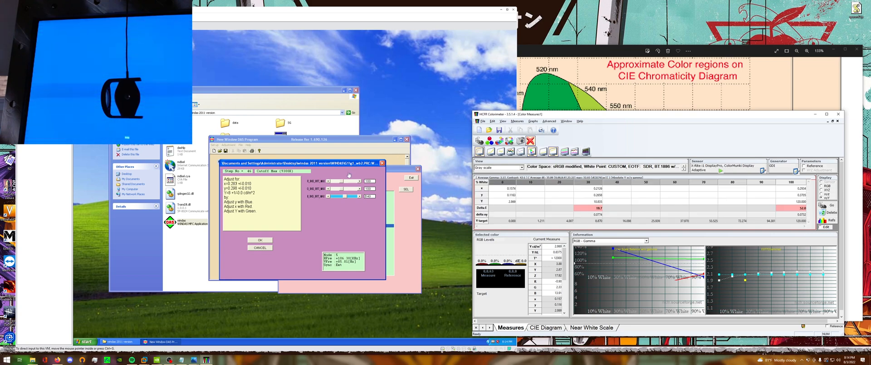
# Raise the green and red cutoff sliders towards x 0.283 and y 0.298, comparing with the HCFR readings.
pyautogui.click(349, 191)
pyautogui.click(349, 181)
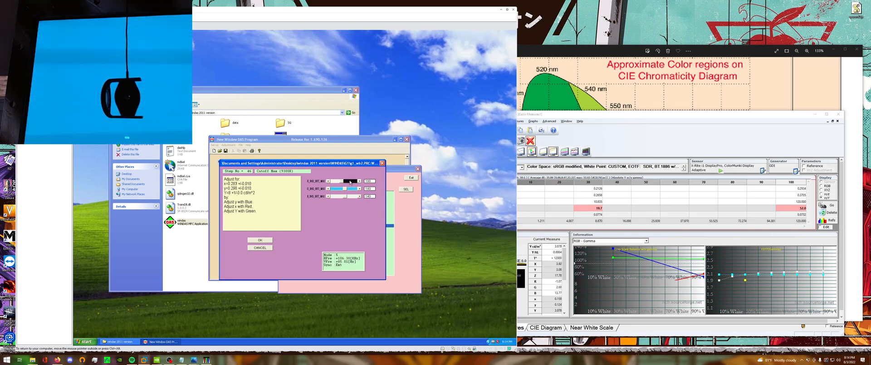
pyautogui.click(591, 136)
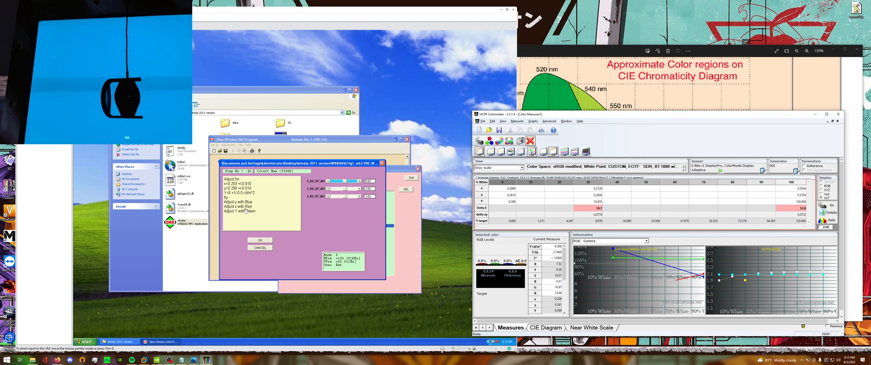
pyautogui.click(345, 190)
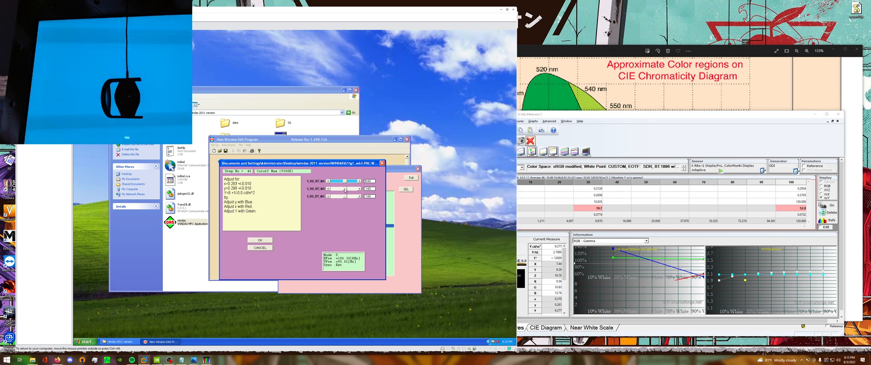
# Move and narrow the HCFR window until it clears the virtual machine, and return to the WinDAS cutoff dialog.
pyautogui.moveTo(532, 114); pyautogui.dragTo(538, 113)
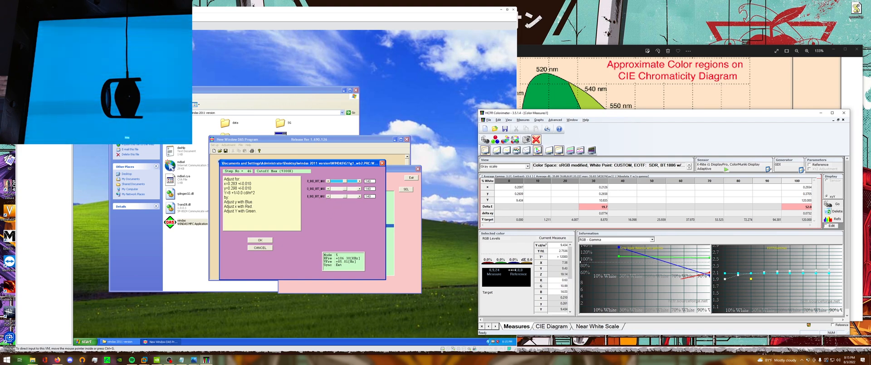
pyautogui.moveTo(477, 262); pyautogui.dragTo(524, 262)
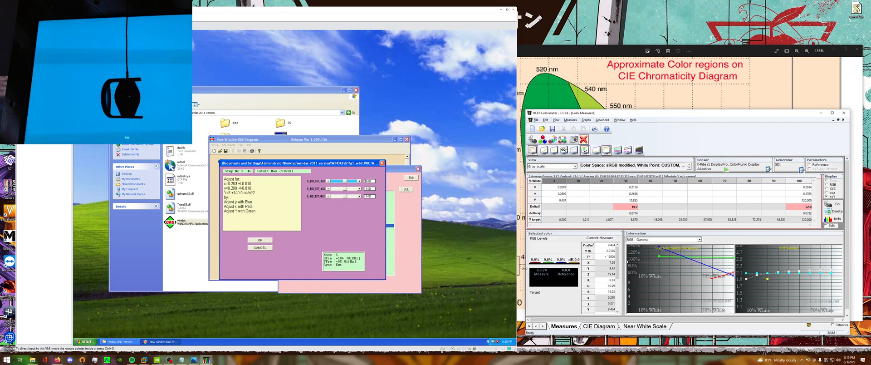
pyautogui.click(288, 200)
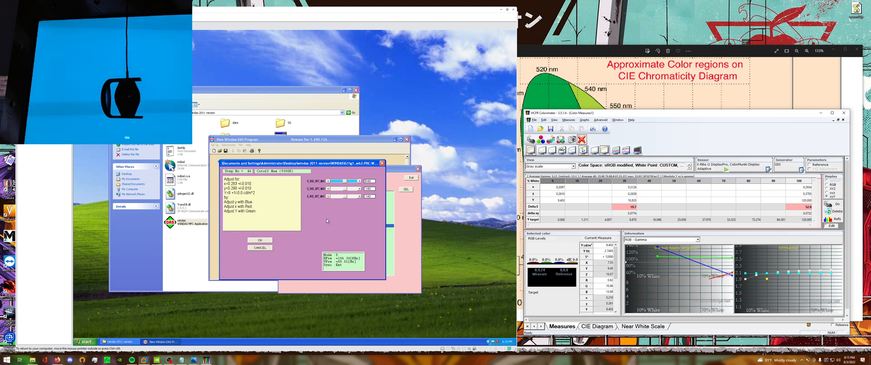
# Nudge the red cutoff slider up, then lower the green, blue and red cutoff sliders to bring luminance towards 8 cd/m².
pyautogui.click(351, 181)
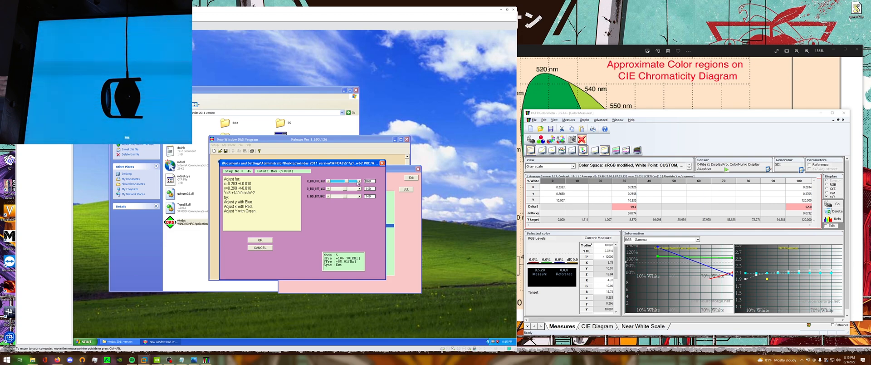
pyautogui.click(328, 189)
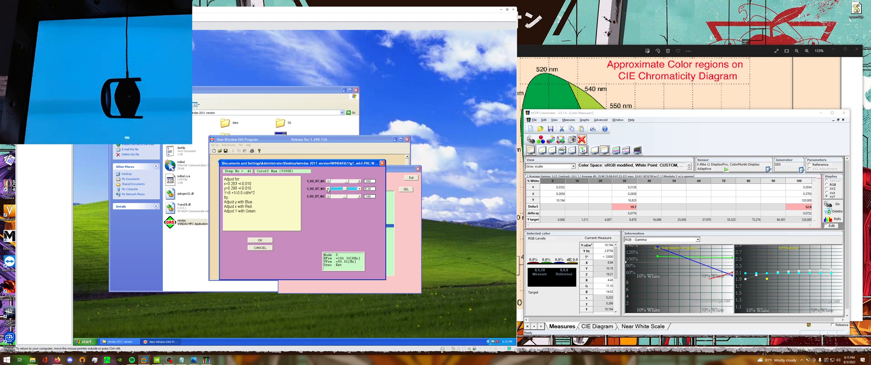
pyautogui.click(328, 189)
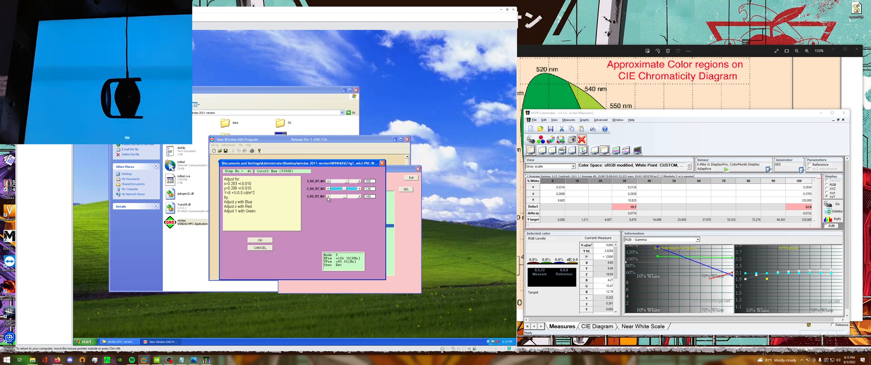
pyautogui.click(328, 196)
pyautogui.click(328, 196)
pyautogui.click(328, 197)
pyautogui.click(328, 196)
pyautogui.click(328, 181)
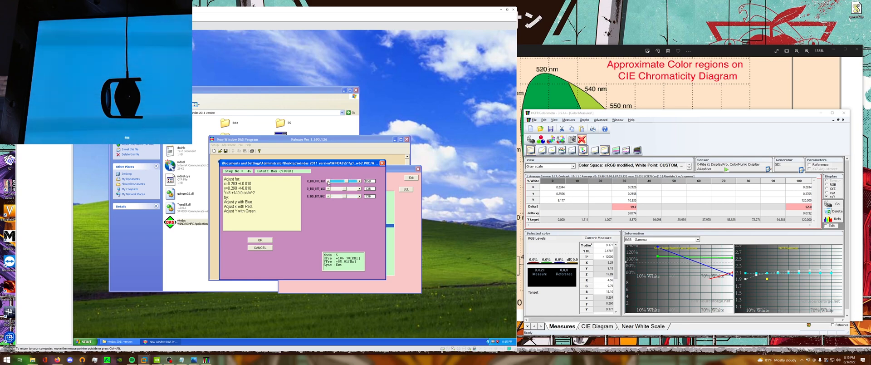
pyautogui.click(328, 181)
pyautogui.click(328, 181)
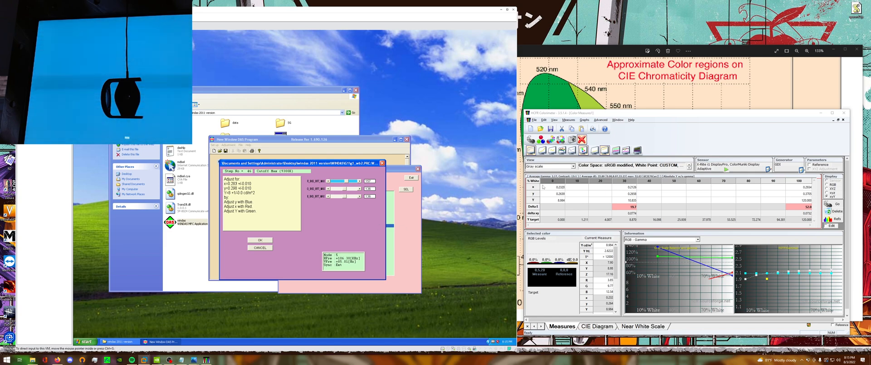
# Lower the blue, green and red cutoff sliders a little further towards the 8 cd/m² target.
pyautogui.doubleClick(328, 196)
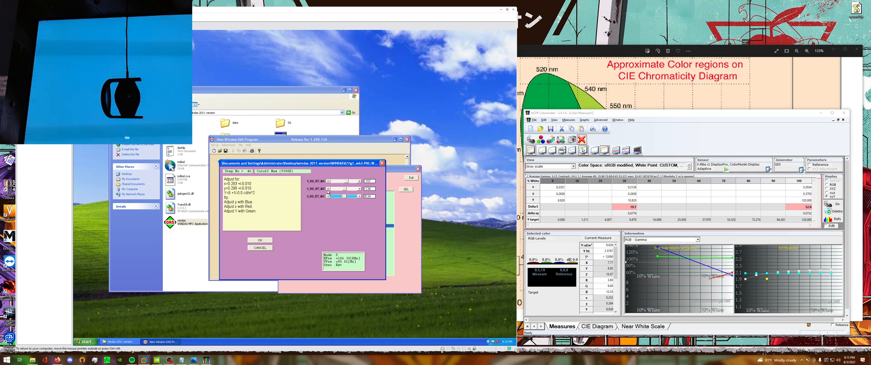
pyautogui.doubleClick(328, 189)
pyautogui.doubleClick(328, 181)
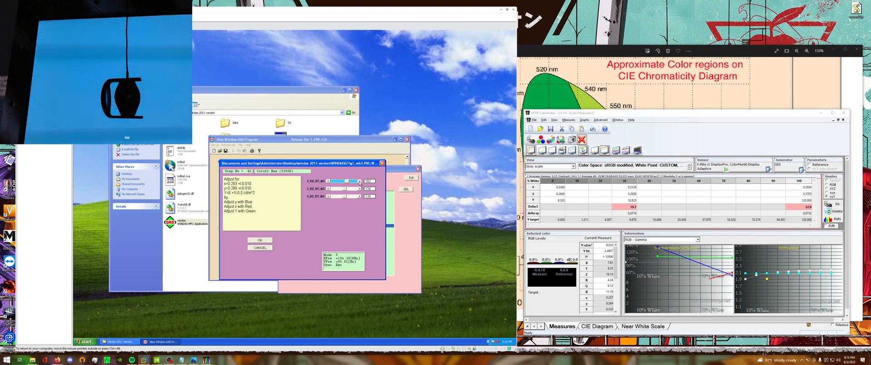
# Raise the red cutoff slider gradually until the HCFR x reading approaches 0.283.
pyautogui.click(360, 181)
pyautogui.click(359, 181)
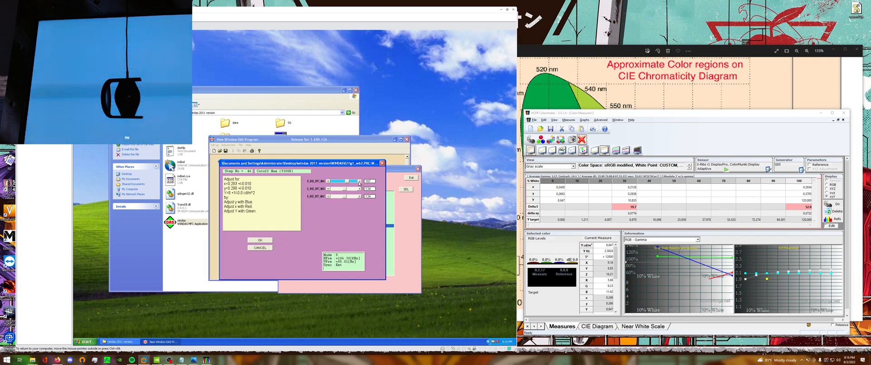
pyautogui.click(359, 181)
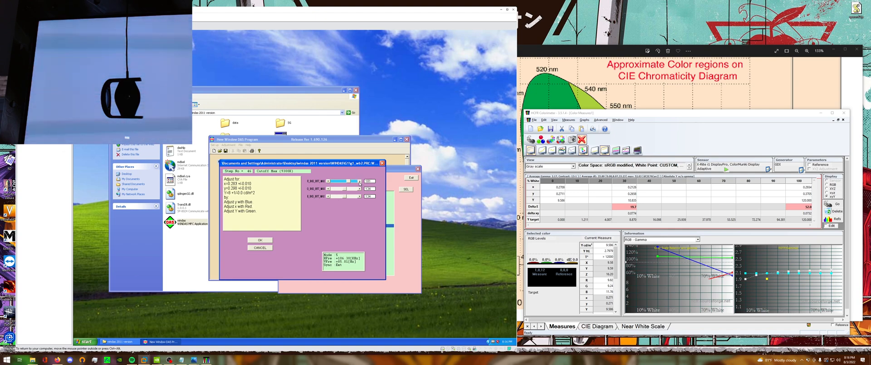
pyautogui.click(360, 182)
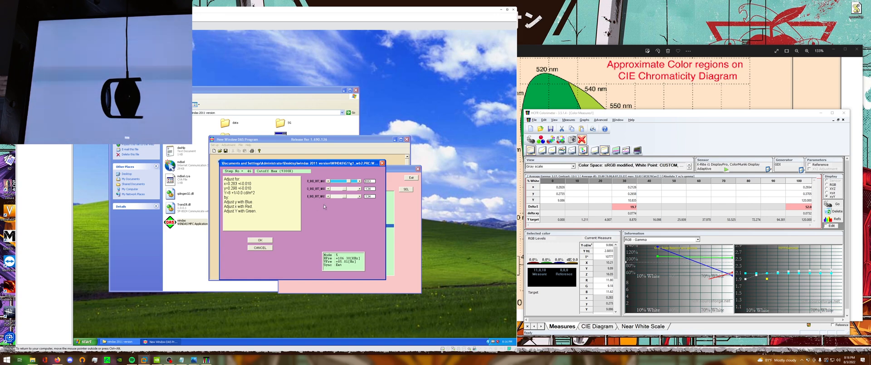
# Try a higher blue cutoff, then lower the blue slider to move the HCFR y reading towards 0.298.
pyautogui.click(359, 196)
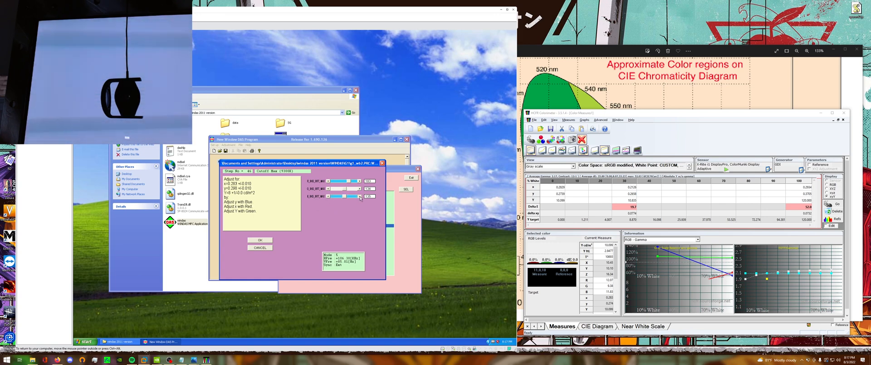
pyautogui.click(359, 196)
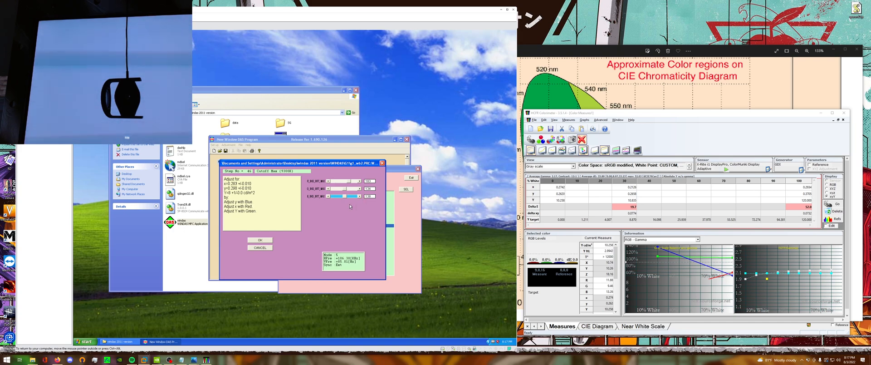
pyautogui.click(328, 196)
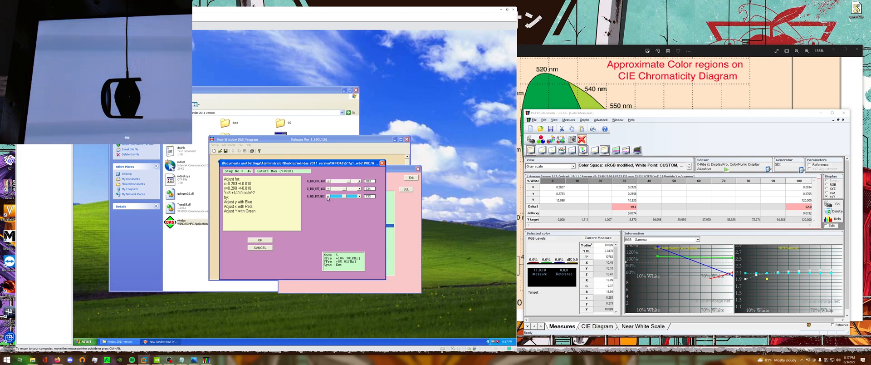
pyautogui.click(328, 196)
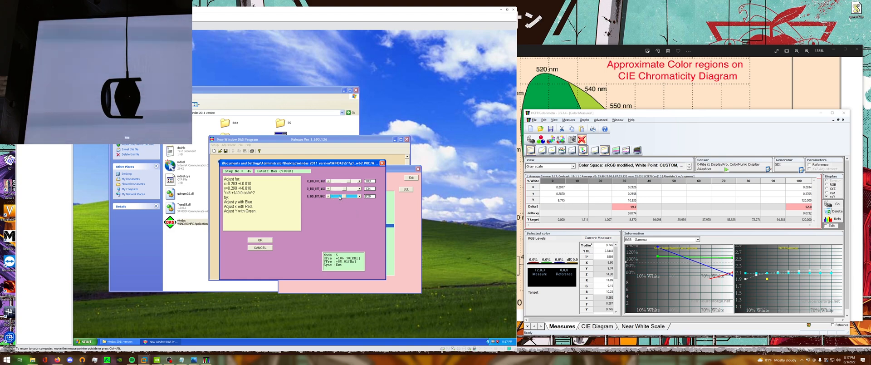
# Reduce the red, green and blue cutoff sliders in turn to bring Y closer to 8 cd/m².
pyautogui.click(328, 181)
pyautogui.click(328, 181)
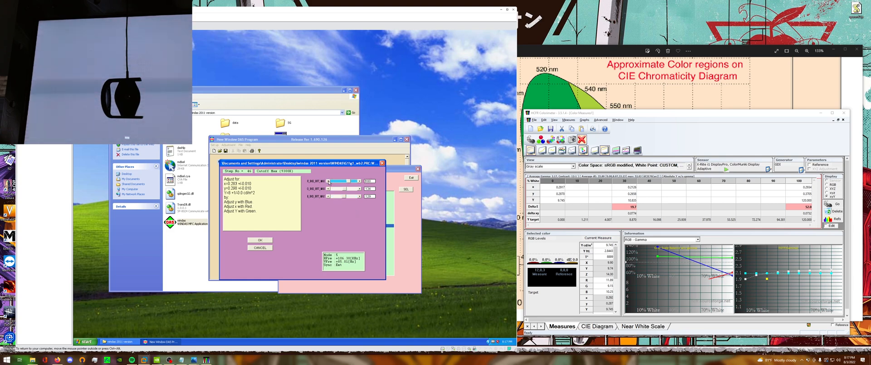
pyautogui.click(328, 181)
pyautogui.click(329, 188)
pyautogui.click(328, 188)
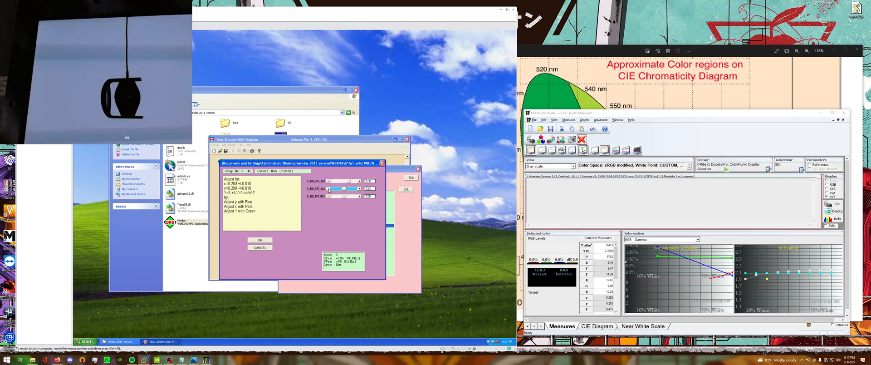
pyautogui.click(329, 188)
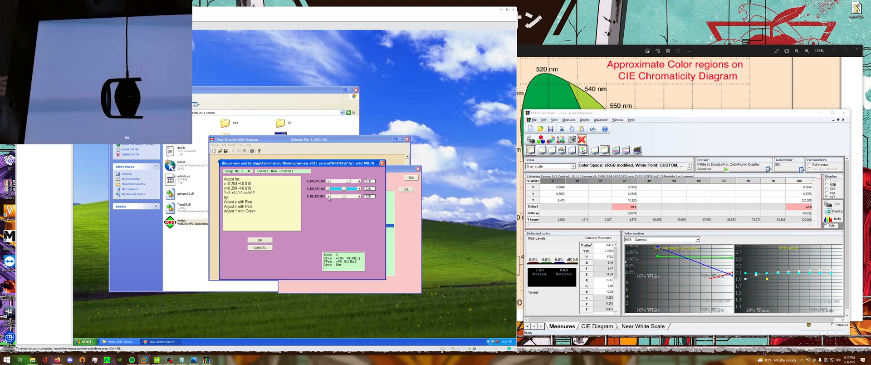
pyautogui.click(329, 196)
pyautogui.click(328, 196)
pyautogui.click(328, 197)
# Lower the blue cutoff slider in small increments, checking HCFR each time, to bring y up to the 0.298 target.
pyautogui.click(329, 197)
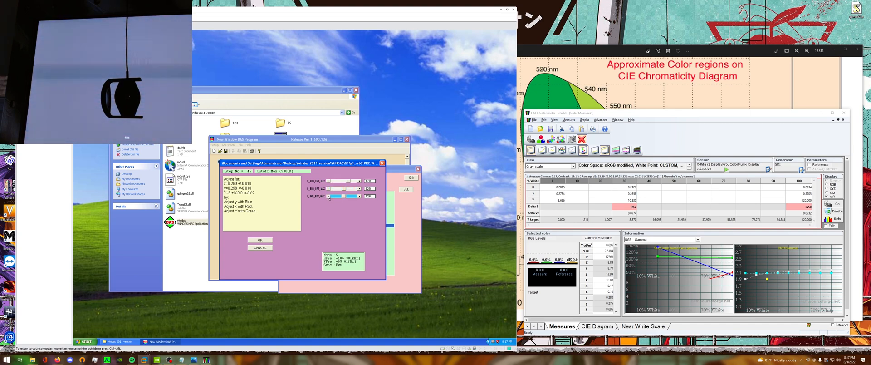
pyautogui.click(329, 197)
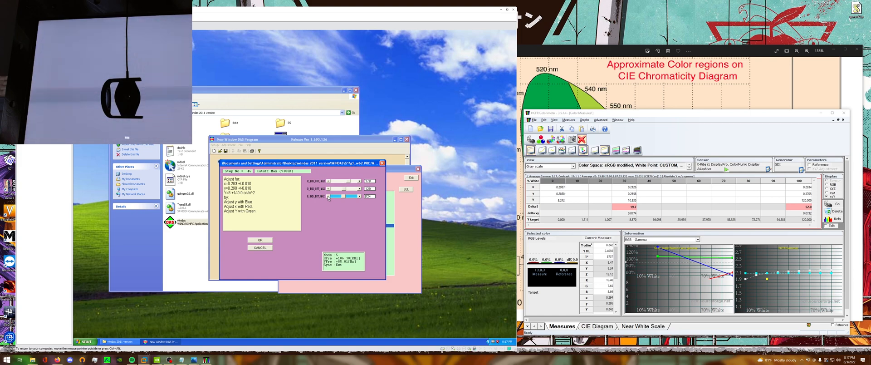
pyautogui.click(328, 196)
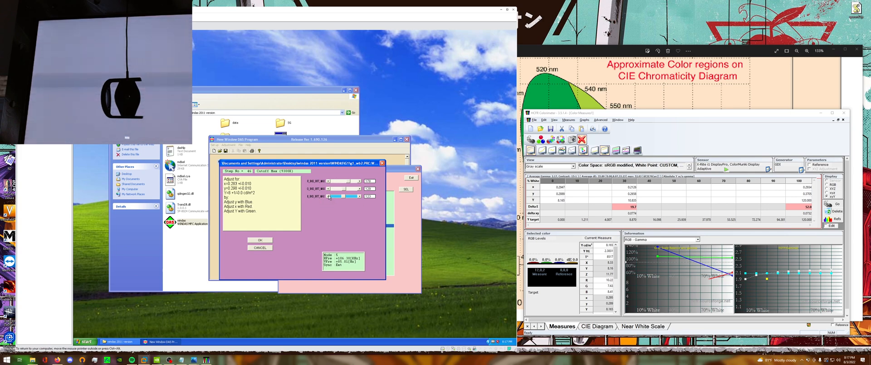
pyautogui.click(328, 196)
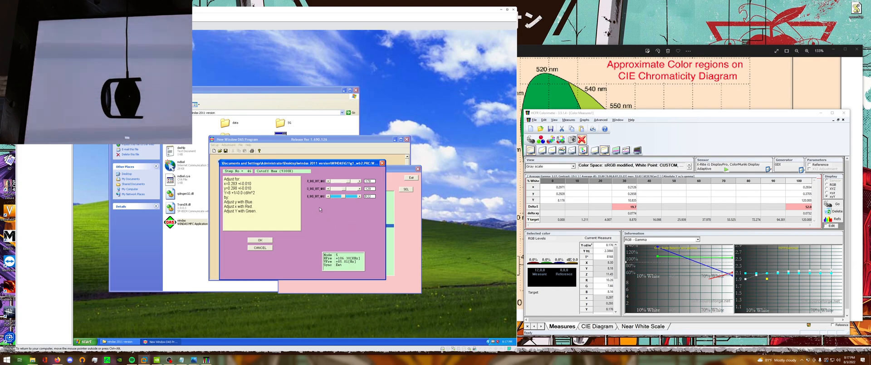
pyautogui.click(328, 197)
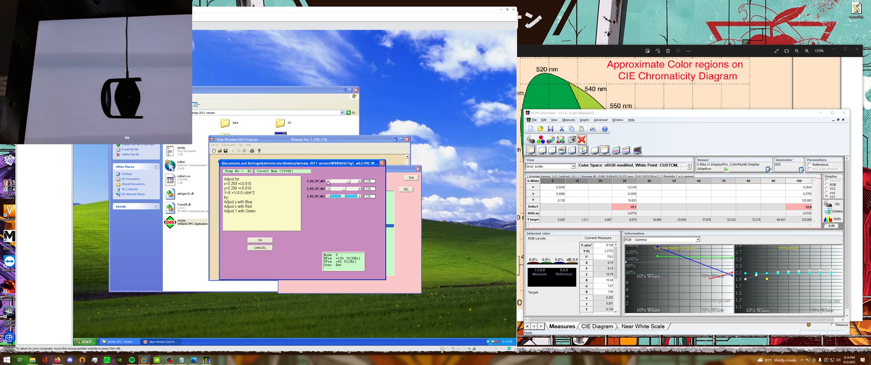
# Lower the red cutoff slightly and raise the blue cutoff to bring x and y within ±0.010 of 0.283 and 0.298.
pyautogui.click(328, 181)
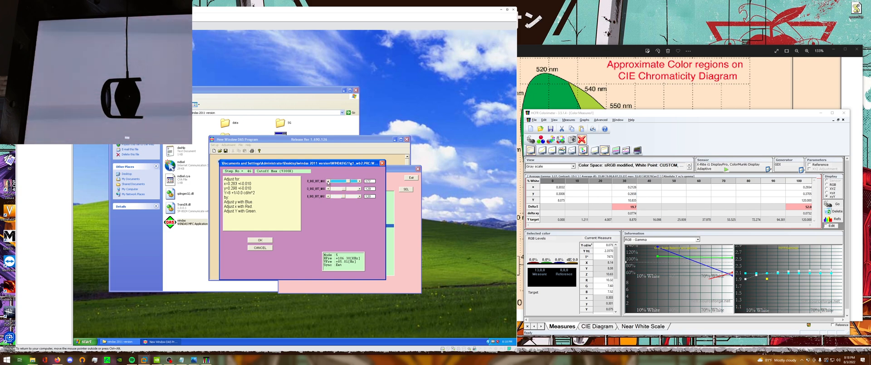
pyautogui.click(328, 181)
pyautogui.click(360, 196)
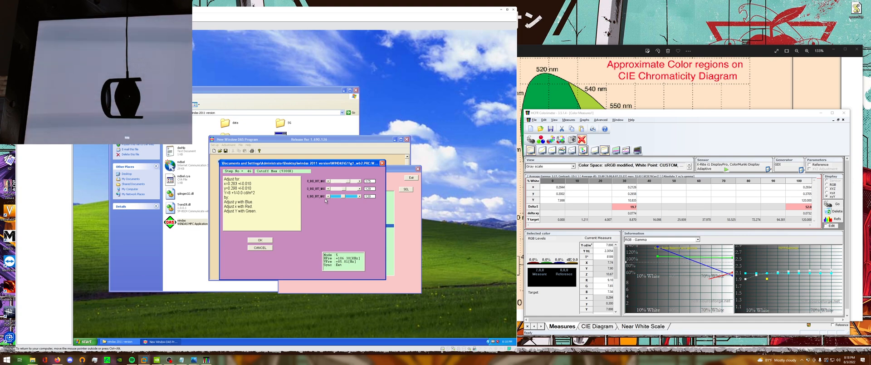
pyautogui.click(359, 196)
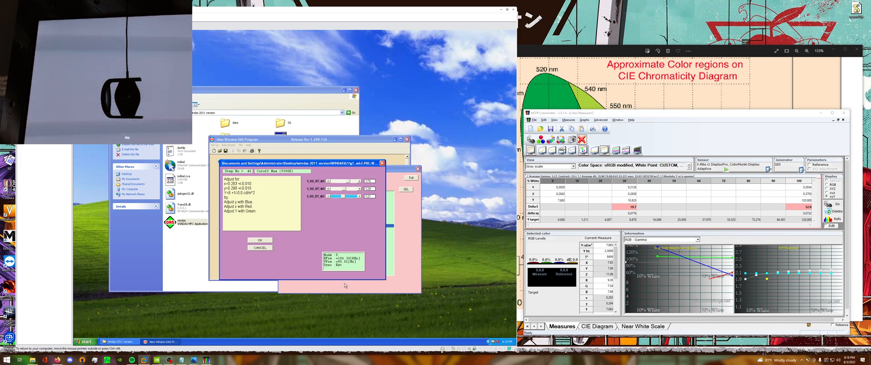
# Accept the Cutoff Max (9300K) adjustment, confirm the input signal parameters, and select the 100% white column in HCFR.
pyautogui.moveTo(348, 166); pyautogui.dragTo(373, 175)
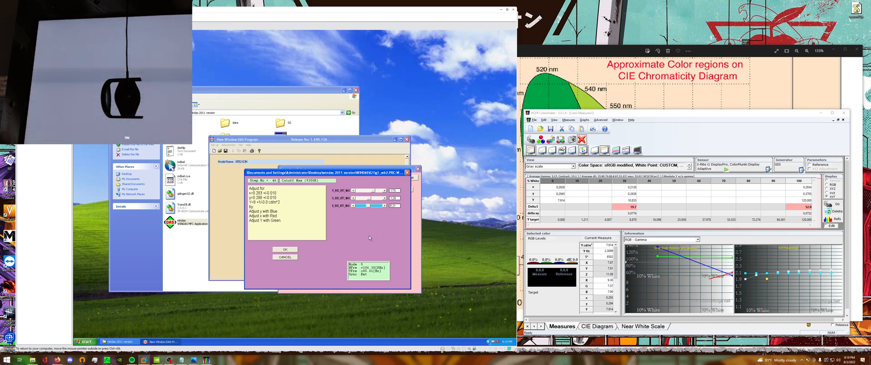
pyautogui.click(290, 250)
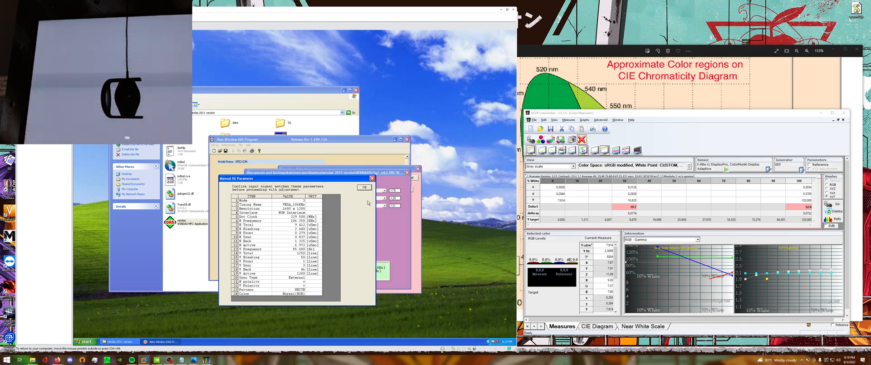
pyautogui.click(365, 187)
pyautogui.click(800, 206)
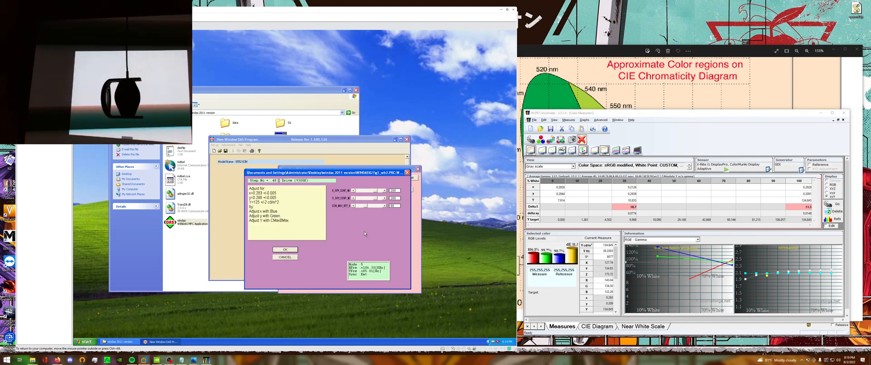
# In the Drive (9300K) dialog, lower the CMax slider towards 125 cd/m² and raise the blue drive towards x 0.283.
pyautogui.click(353, 206)
pyautogui.click(353, 207)
pyautogui.click(353, 206)
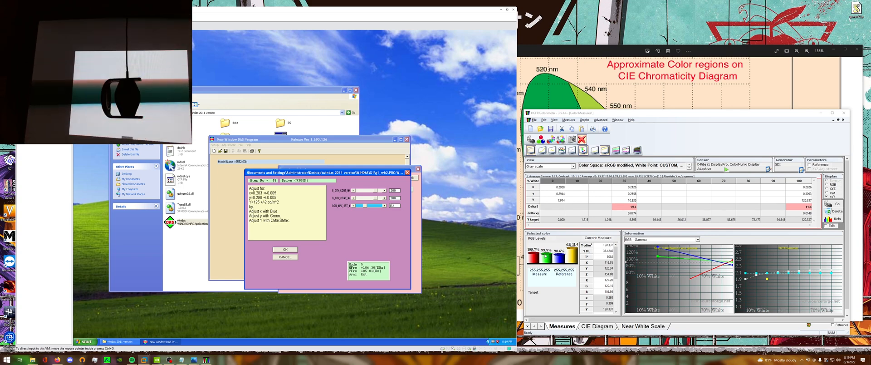
pyautogui.click(380, 191)
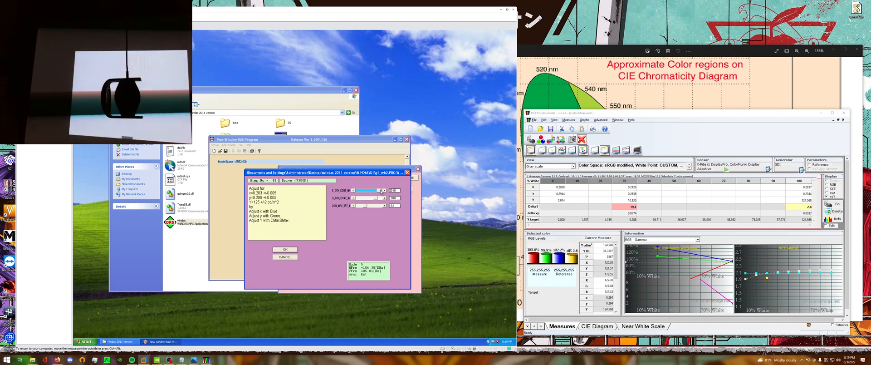
pyautogui.click(380, 191)
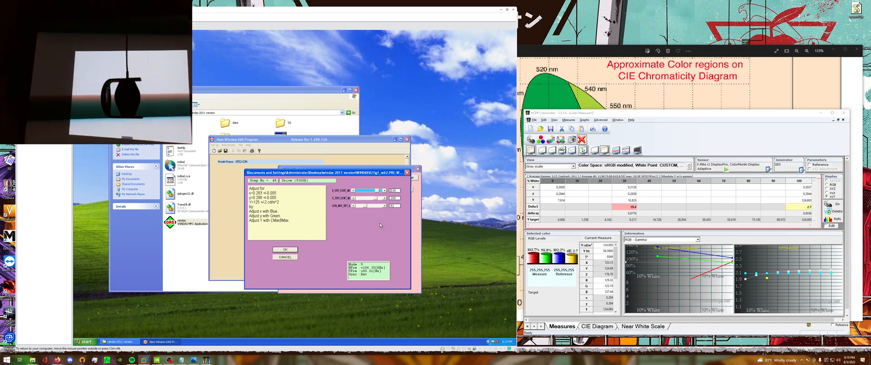
# Adjust the green drive towards y 0.298 and lower CMax towards the 125 cd/m² luminance target.
pyautogui.click(381, 199)
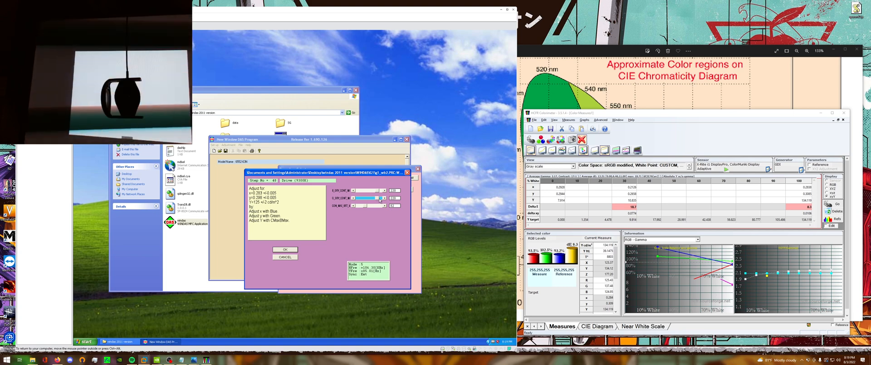
pyautogui.click(354, 198)
pyautogui.click(353, 198)
pyautogui.click(353, 198)
pyautogui.click(353, 198)
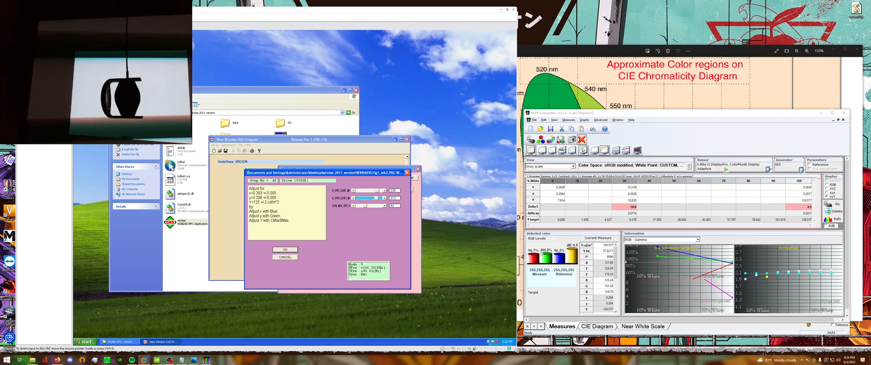
pyautogui.click(354, 199)
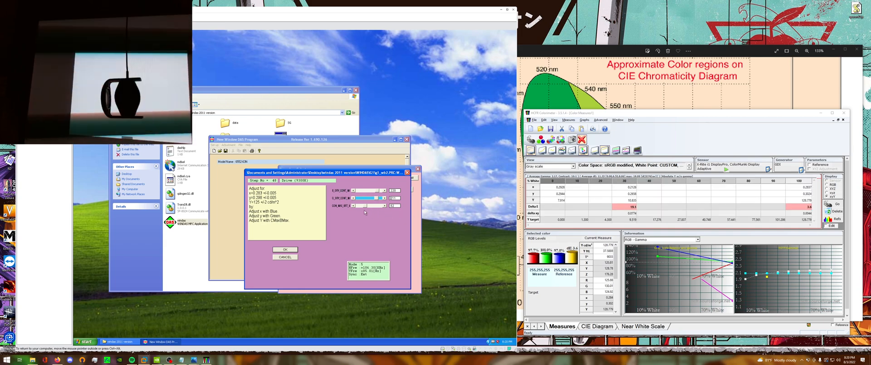
pyautogui.click(353, 206)
pyautogui.click(353, 206)
pyautogui.click(353, 207)
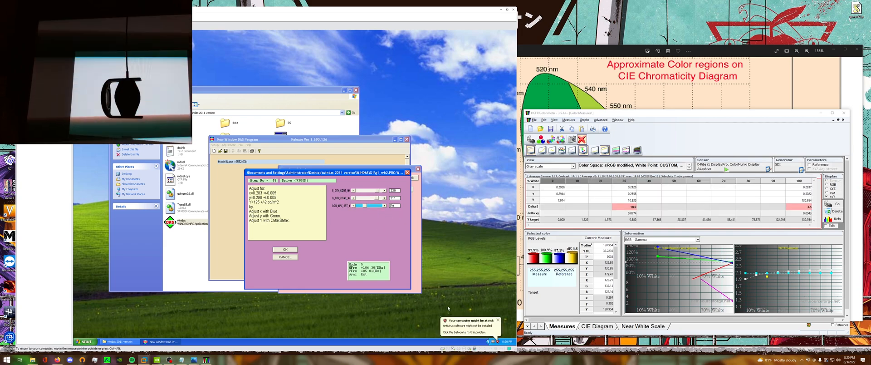
# Dismiss the security balloon and fine-tune the blue and green drives to bring x and y within ±0.005 of 0.283 and 0.298.
pyautogui.click(498, 321)
pyautogui.click(353, 176)
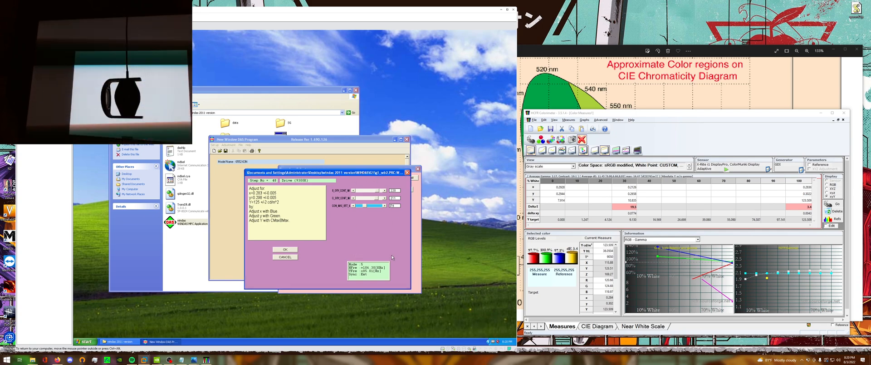
pyautogui.click(385, 190)
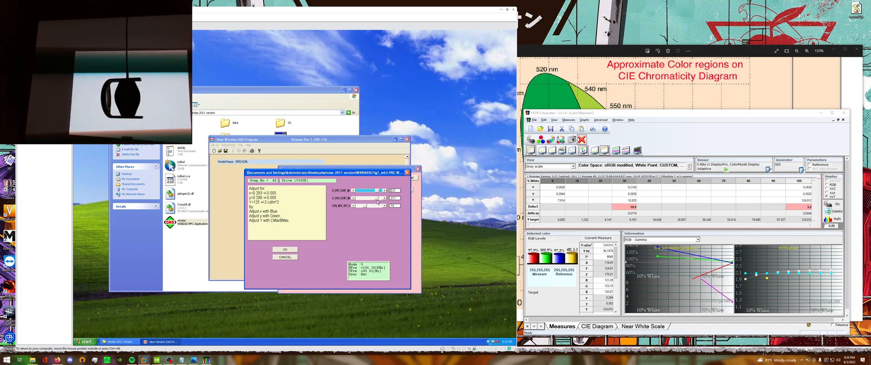
pyautogui.click(353, 198)
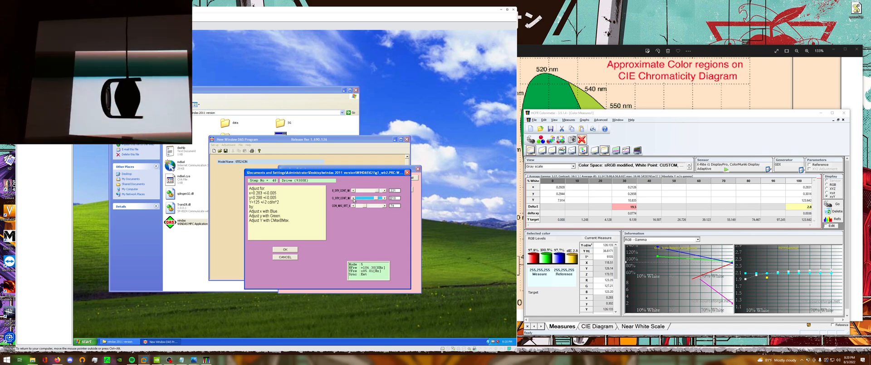
pyautogui.click(353, 198)
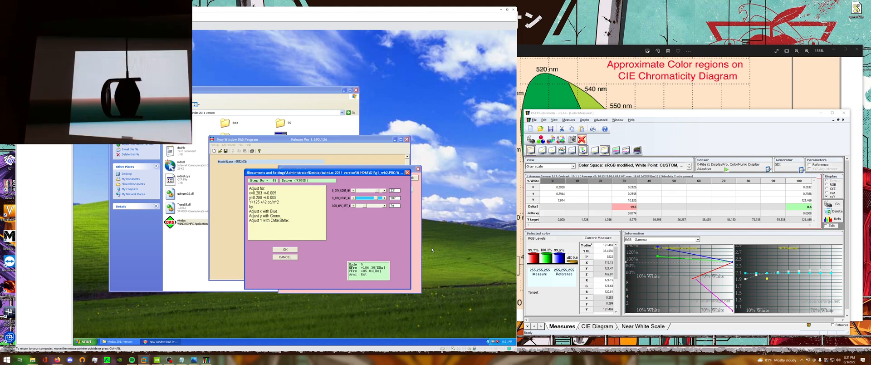
pyautogui.click(384, 190)
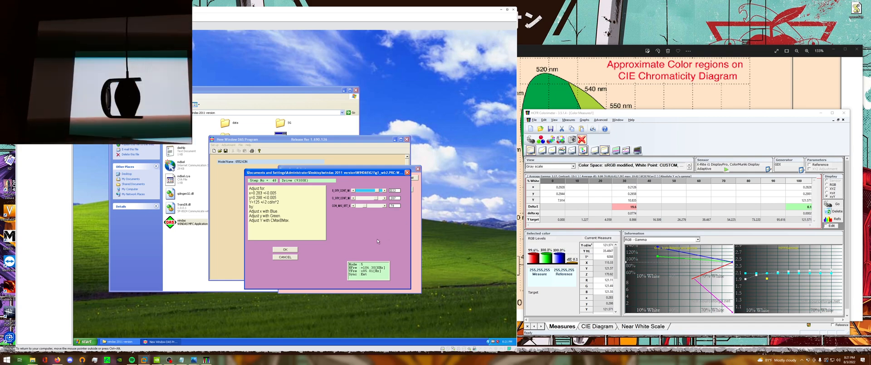
# Accept the Drive (9300K) adjustment, select the 30% grey column in HCFR, and confirm the grey-pattern input signal parameters.
pyautogui.click(291, 249)
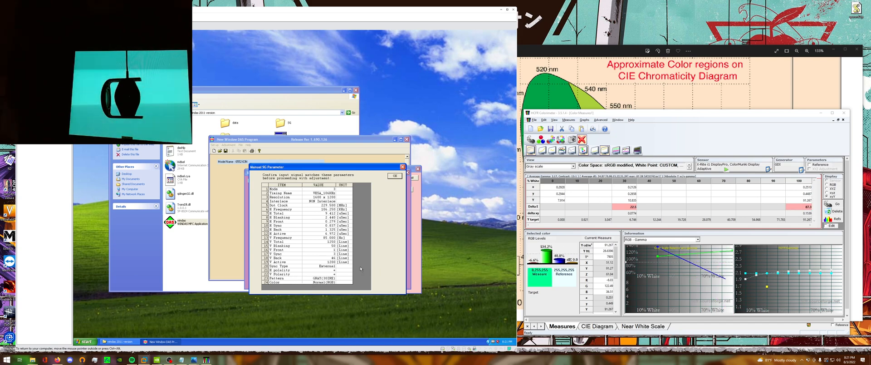
pyautogui.click(625, 195)
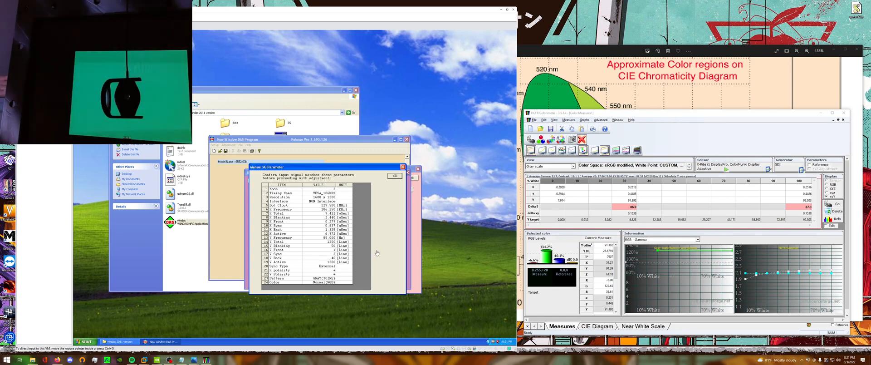
pyautogui.click(623, 198)
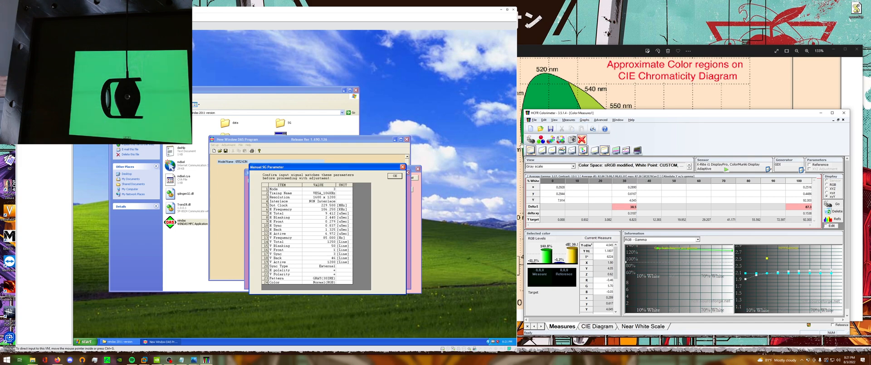
pyautogui.click(362, 224)
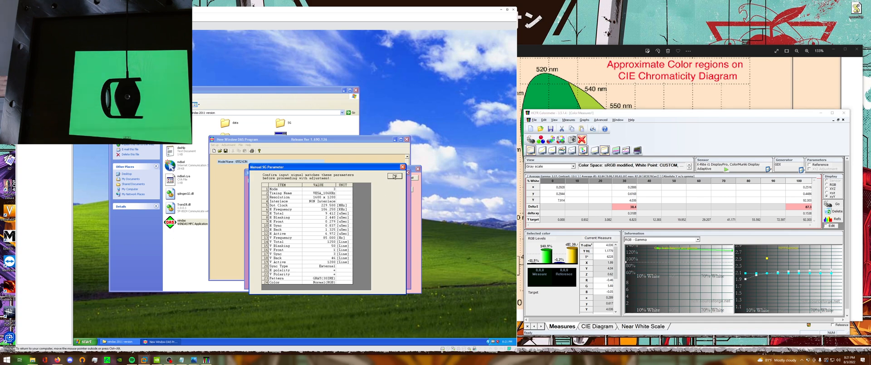
pyautogui.click(394, 177)
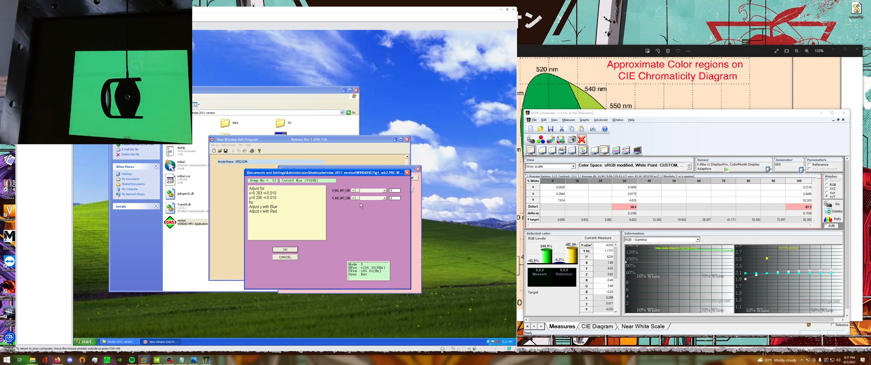
# In the Cutoff Min (9300K) dialog, raise the blue and red cutoff sliders in coarse increments.
pyautogui.click(369, 190)
pyautogui.click(369, 190)
pyautogui.click(369, 191)
pyautogui.click(371, 198)
pyautogui.click(371, 198)
pyautogui.click(370, 199)
pyautogui.click(373, 191)
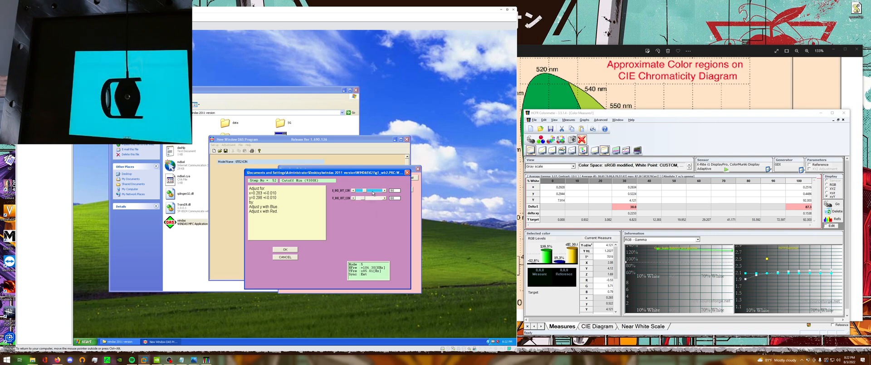
pyautogui.click(373, 191)
pyautogui.click(372, 190)
pyautogui.click(372, 198)
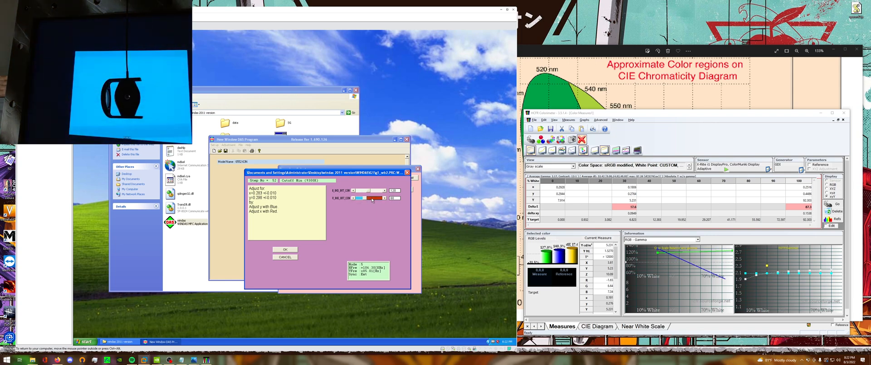
pyautogui.click(372, 198)
# Bring the blue cutoff back down, nudge it up slightly, and raise the red cutoff to rebalance the 30% grey.
pyautogui.click(359, 191)
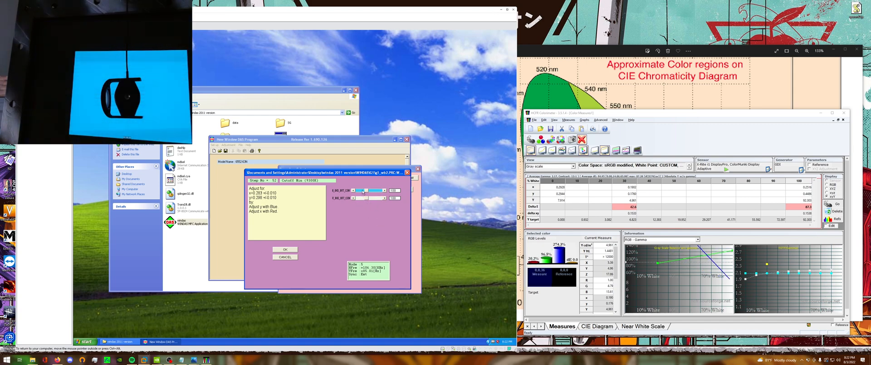
pyautogui.click(362, 190)
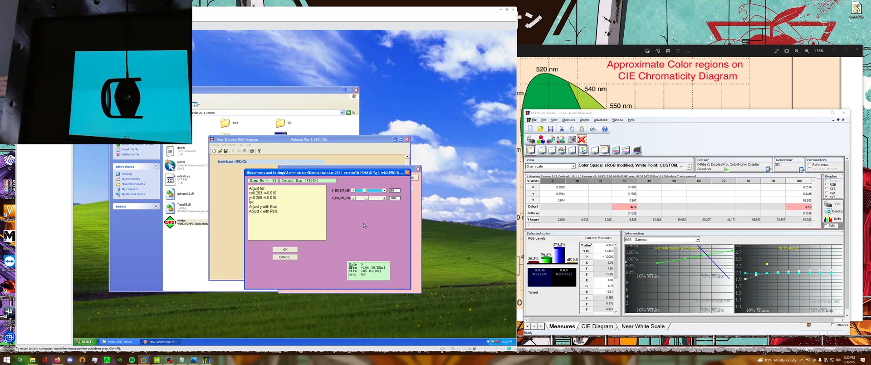
pyautogui.click(384, 191)
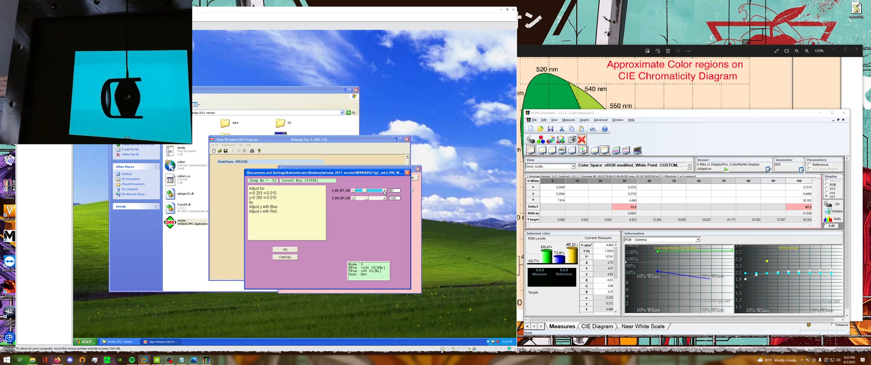
pyautogui.click(384, 191)
pyautogui.click(384, 191)
pyautogui.click(384, 191)
pyautogui.click(375, 198)
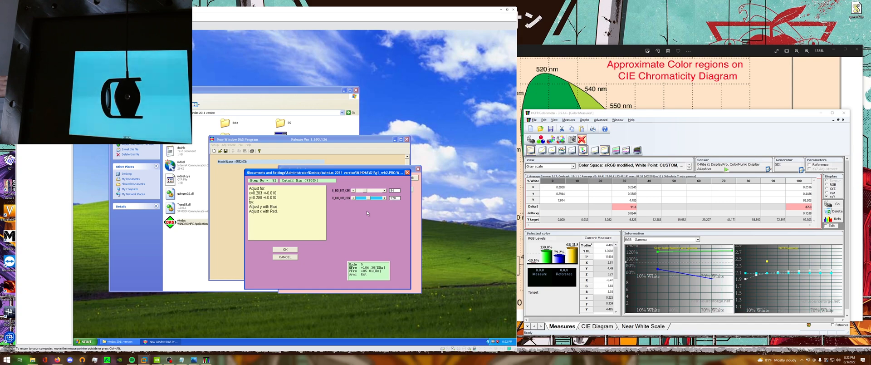
pyautogui.click(375, 198)
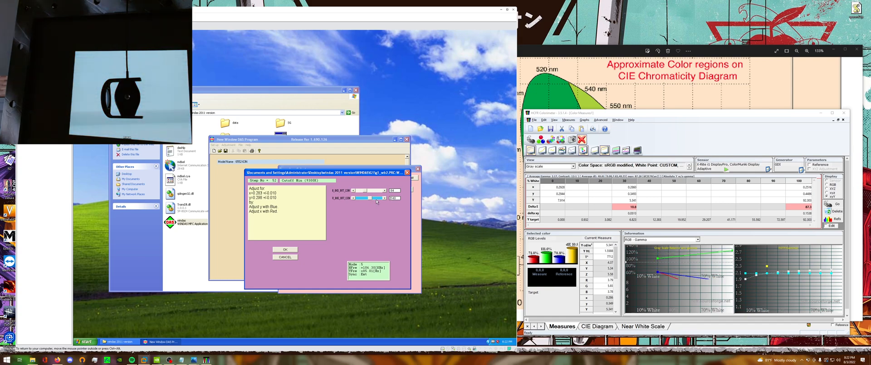
# Raise the red and blue cutoffs in single increments, checking HCFR each time, towards x 0.283 and y 0.298.
pyautogui.click(385, 199)
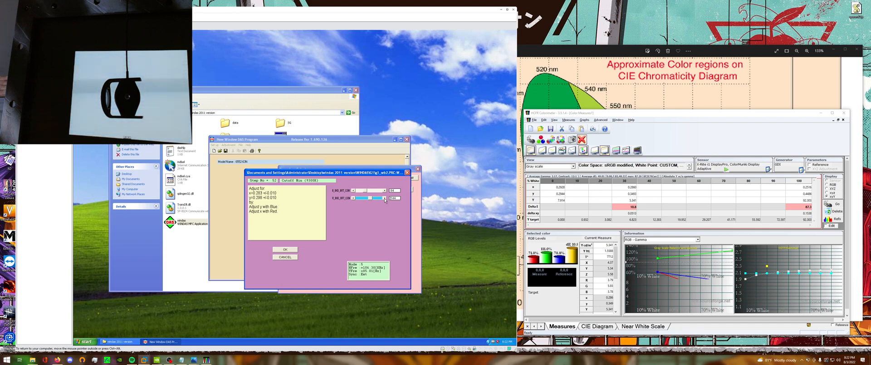
pyautogui.click(385, 198)
pyautogui.click(384, 190)
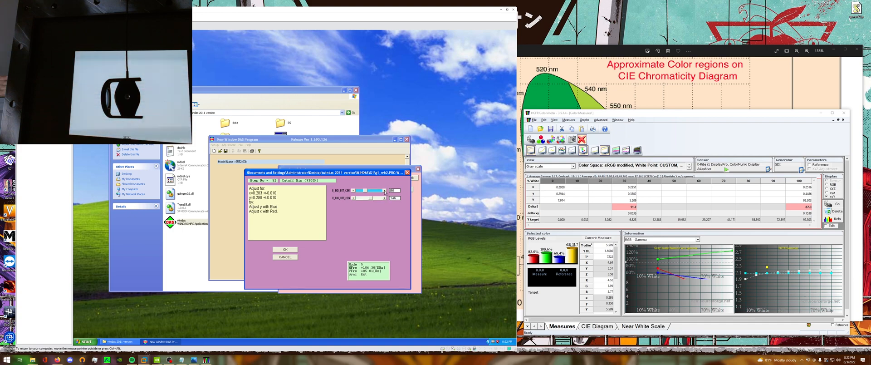
pyautogui.click(385, 191)
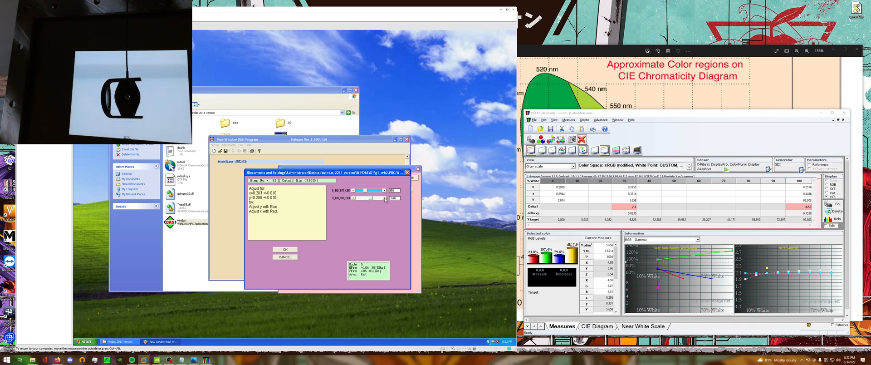
pyautogui.click(385, 198)
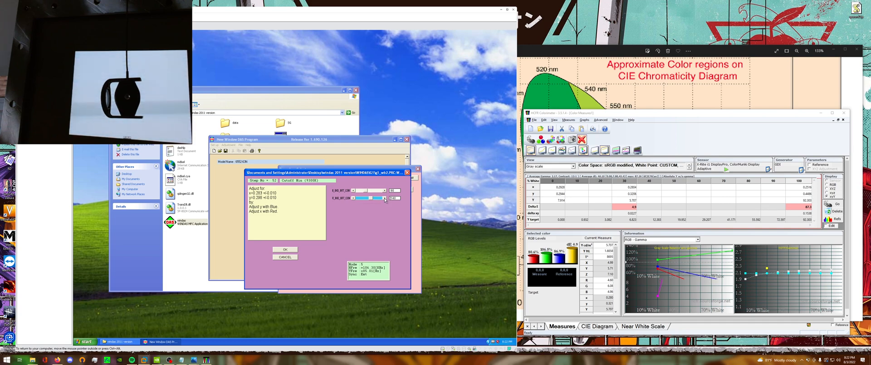
pyautogui.click(385, 198)
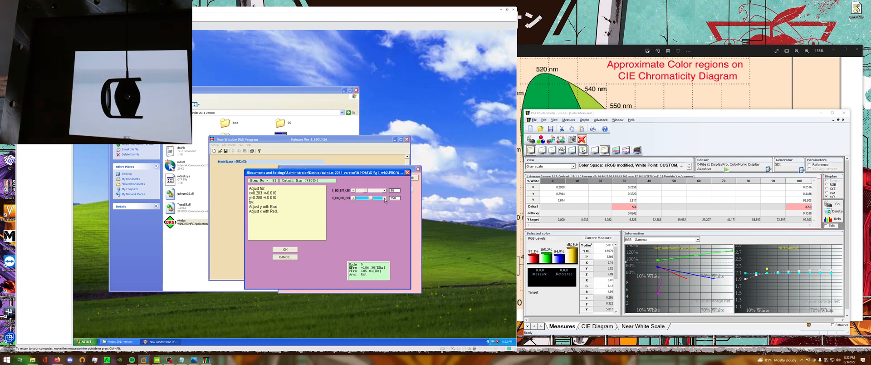
pyautogui.click(384, 198)
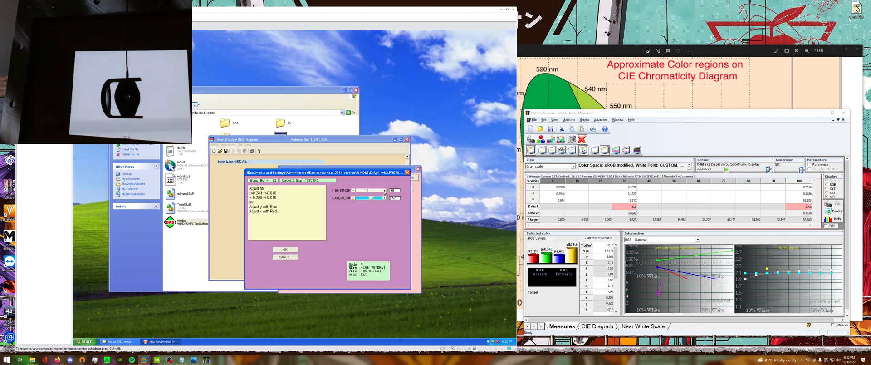
pyautogui.click(385, 190)
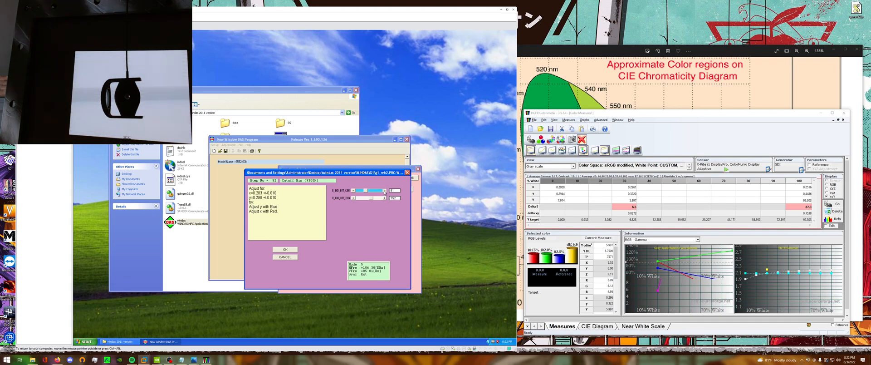
pyautogui.click(385, 191)
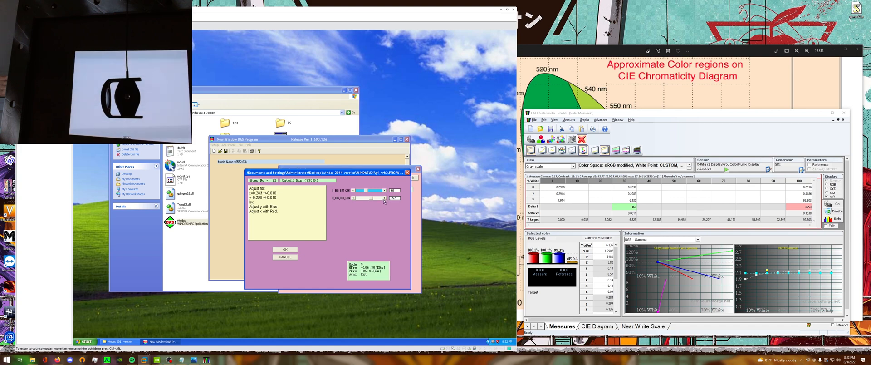
# Fine-tune the blue and red cutoffs by single increments to settle x and y within ±0.010 of the Cutoff Min targets.
pyautogui.click(384, 191)
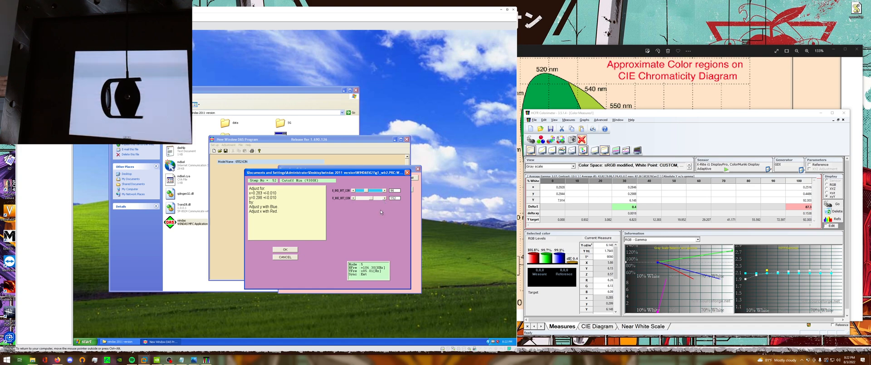
pyautogui.click(353, 198)
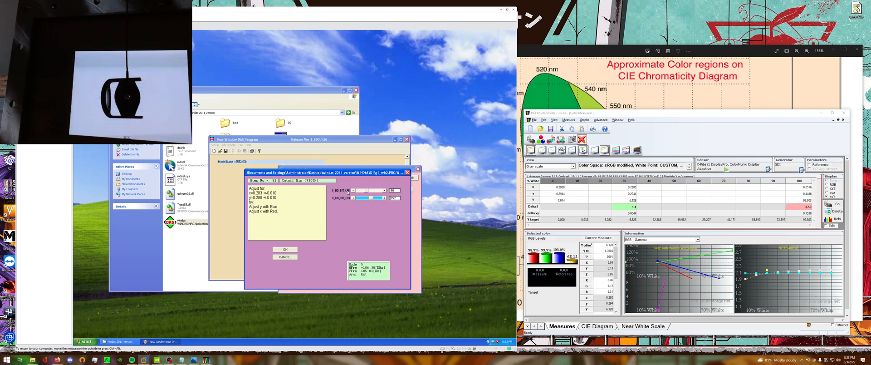
pyautogui.click(353, 190)
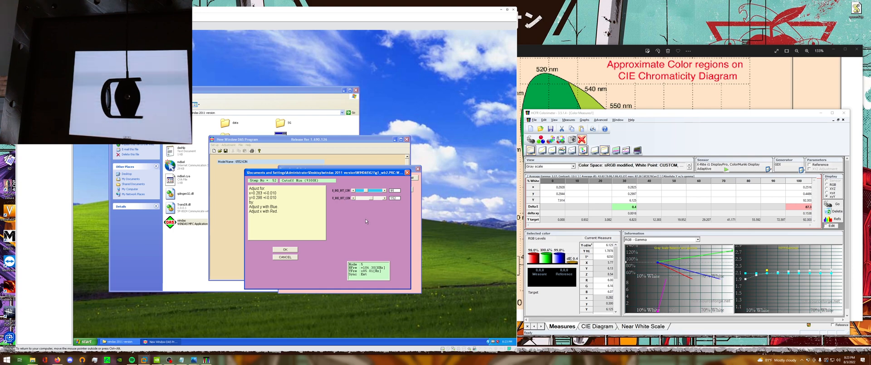
pyautogui.click(353, 198)
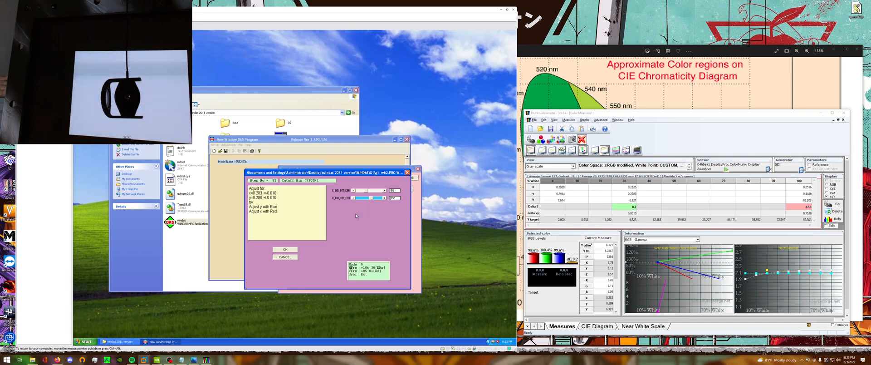
# Accept the Cutoff Min (9300K) adjustment and confirm the white-pattern input signal parameters for the next drive adjustment.
pyautogui.click(285, 249)
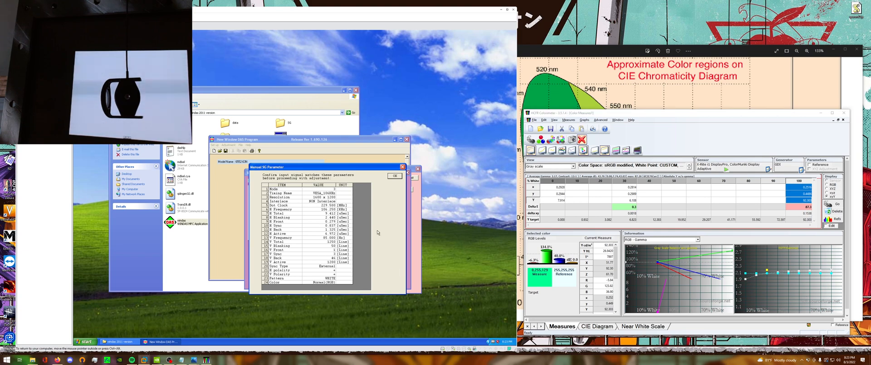
pyautogui.click(395, 176)
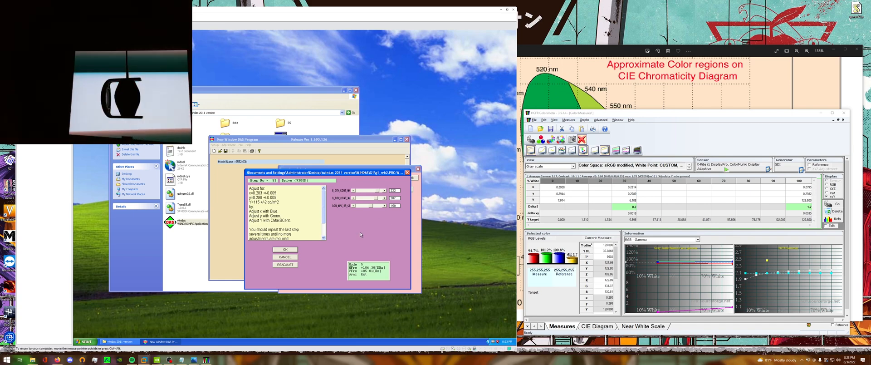
# Review the Drive (9300K) instructions, then lower CMaxBCent and raise it in single increments towards Y 115 ±2 cd/m².
pyautogui.click(324, 237)
pyautogui.click(324, 238)
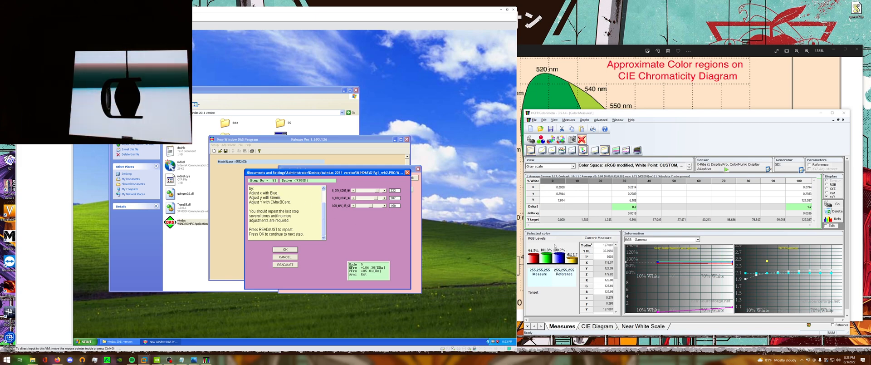
pyautogui.click(324, 188)
pyautogui.click(324, 188)
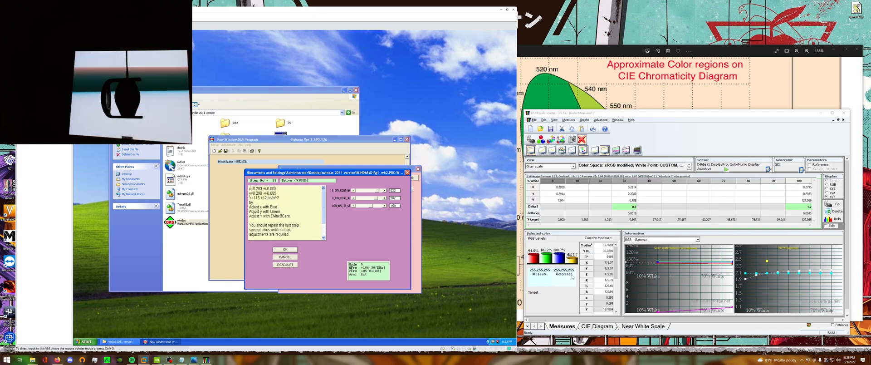
pyautogui.click(324, 188)
pyautogui.click(324, 188)
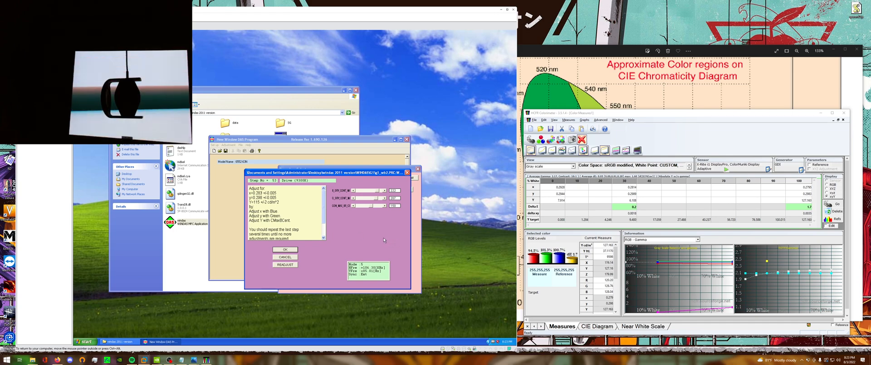
pyautogui.click(362, 207)
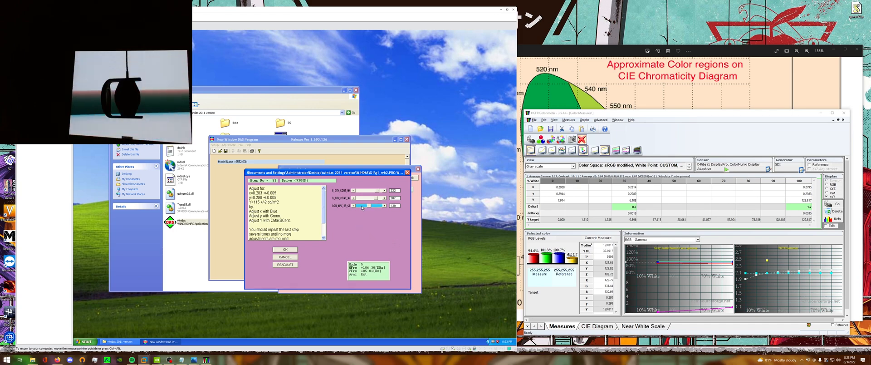
pyautogui.click(385, 206)
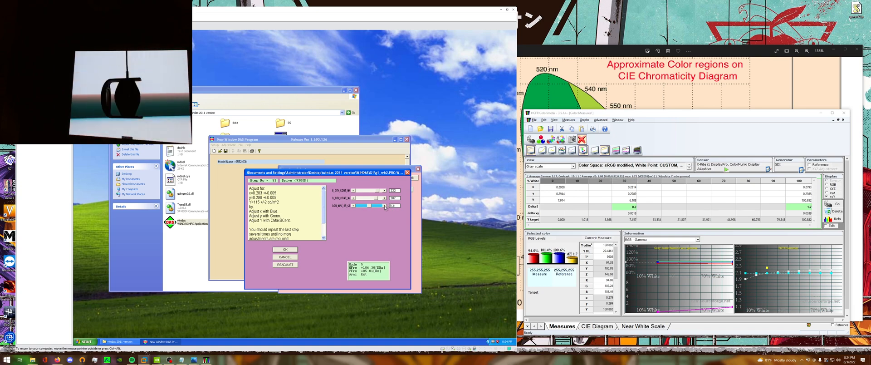
pyautogui.click(384, 206)
pyautogui.click(385, 206)
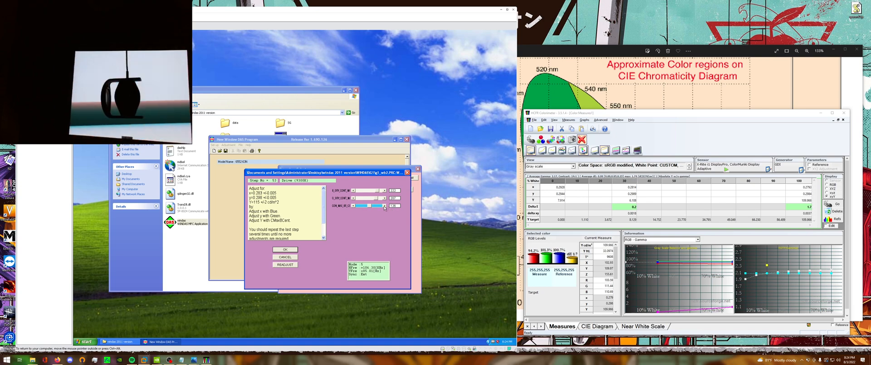
pyautogui.click(385, 206)
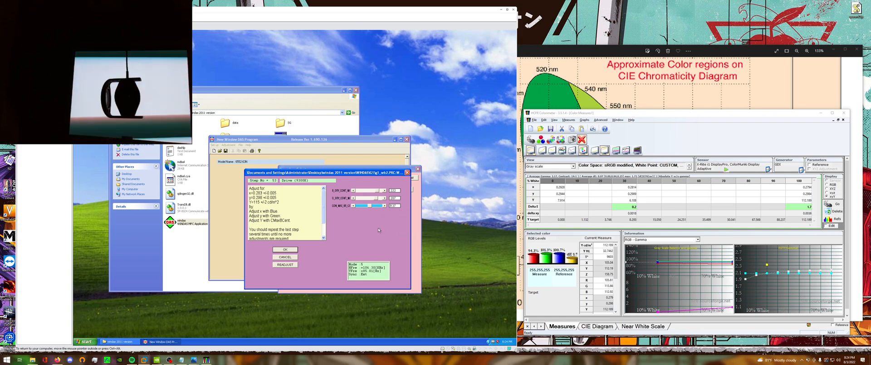
# Lower the green and blue drive centres in single increments towards x 0.283 and y 0.298 on the white pattern.
pyautogui.click(353, 198)
pyautogui.click(353, 198)
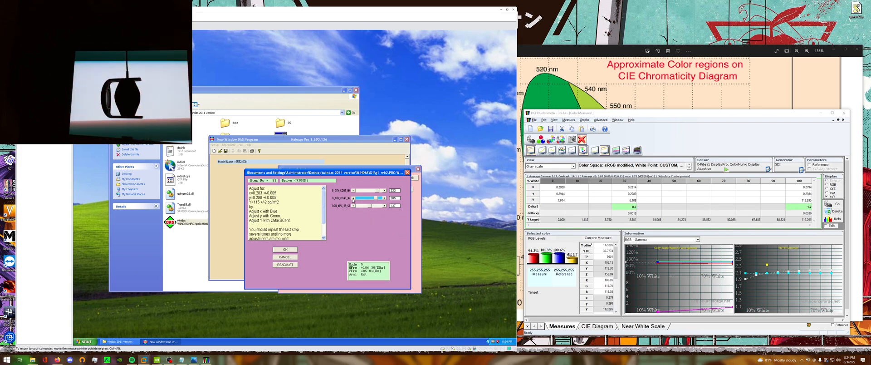
pyautogui.click(354, 198)
pyautogui.click(353, 198)
pyautogui.click(354, 190)
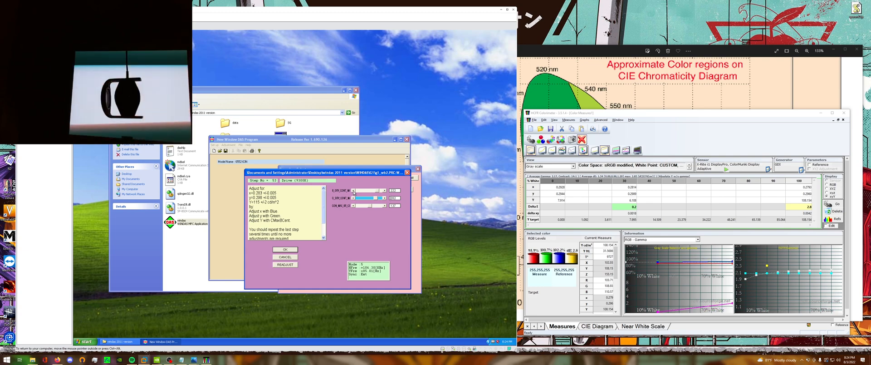
pyautogui.click(353, 190)
pyautogui.click(354, 190)
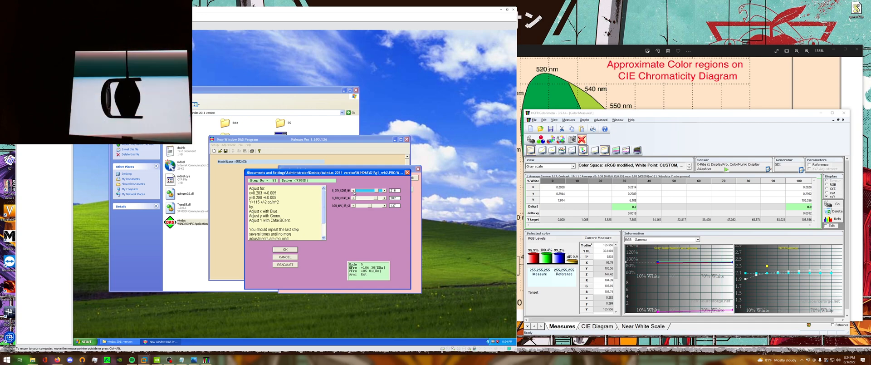
pyautogui.click(354, 198)
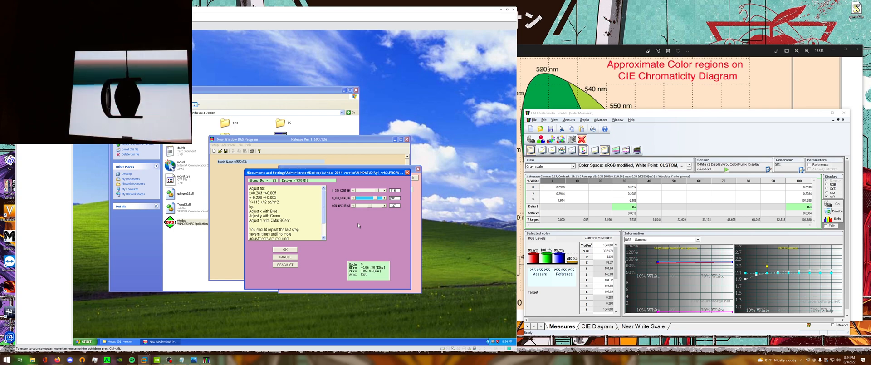
# Fine-tune CMaxBCent to bring Y within 115 ±2 cd/m², and accept the Drive (9300K) adjustment.
pyautogui.click(386, 206)
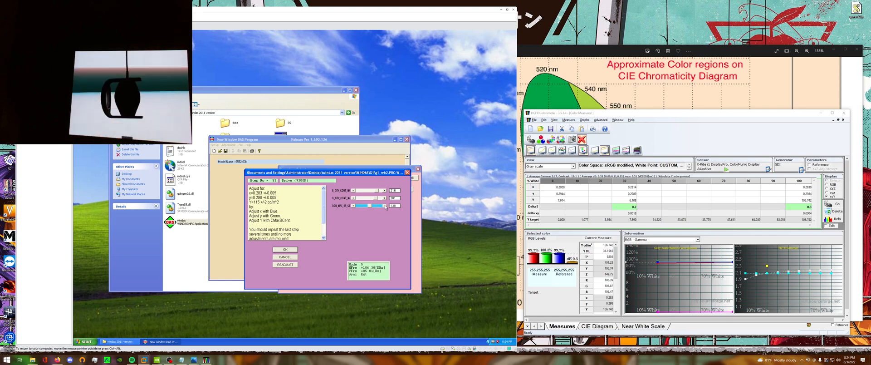
pyautogui.click(385, 206)
pyautogui.click(385, 206)
pyautogui.click(385, 206)
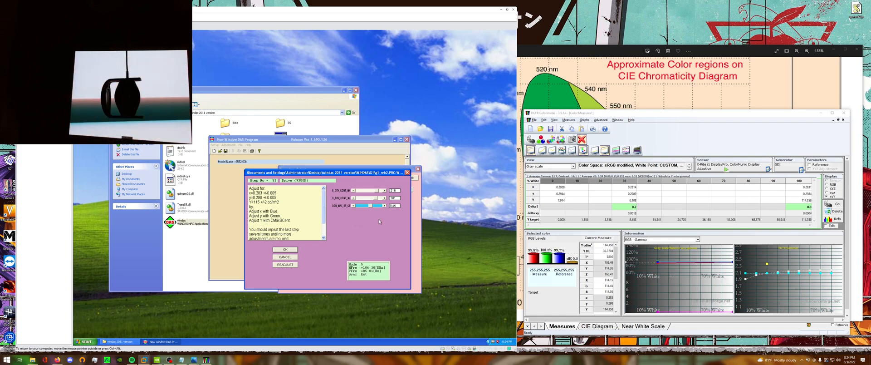
pyautogui.click(353, 206)
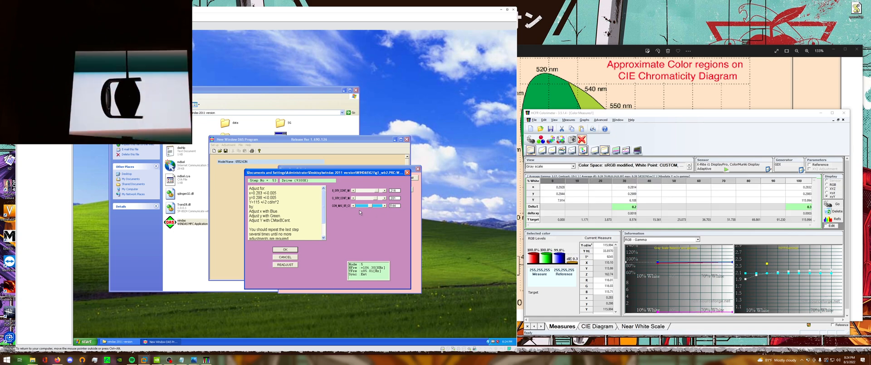
pyautogui.click(384, 205)
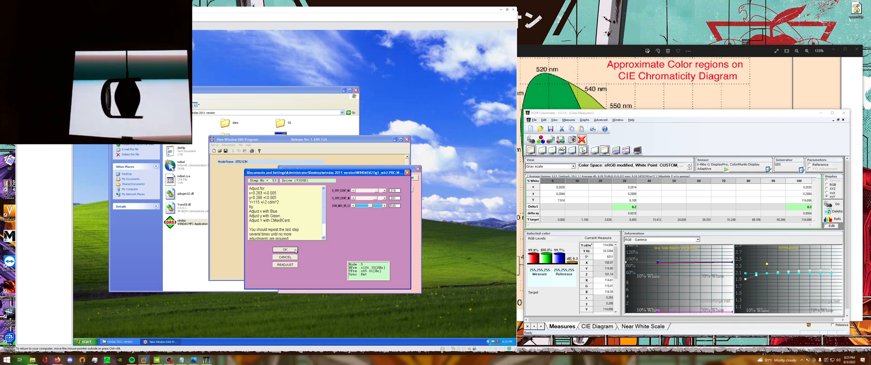
pyautogui.click(285, 249)
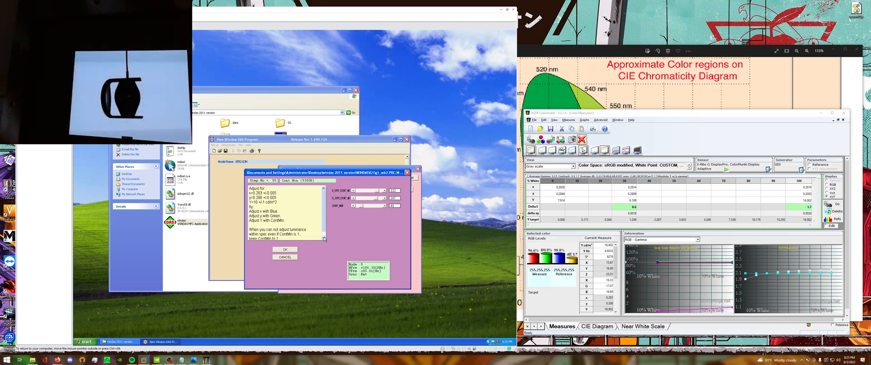
# Review the Cont Min (9300K) instructions, then lower ContMin and nudge it up to bring Y within 10 ±1 cd/m².
pyautogui.click(324, 238)
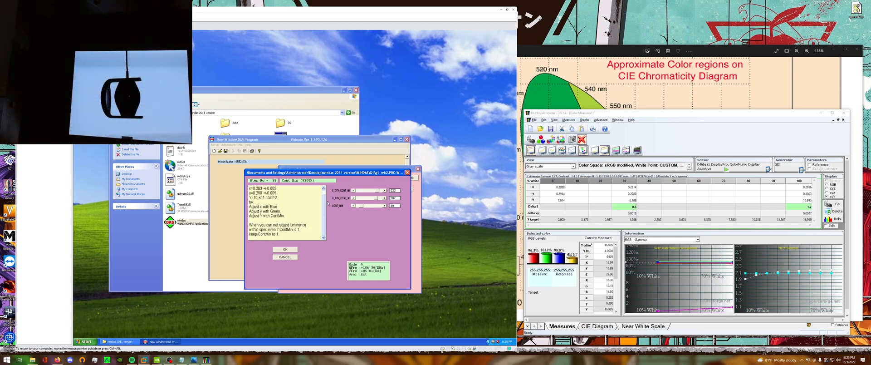
pyautogui.click(324, 188)
pyautogui.click(324, 189)
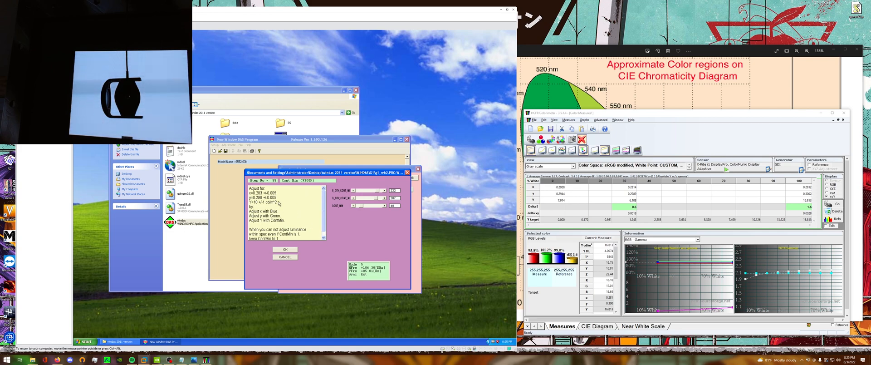
pyautogui.click(323, 237)
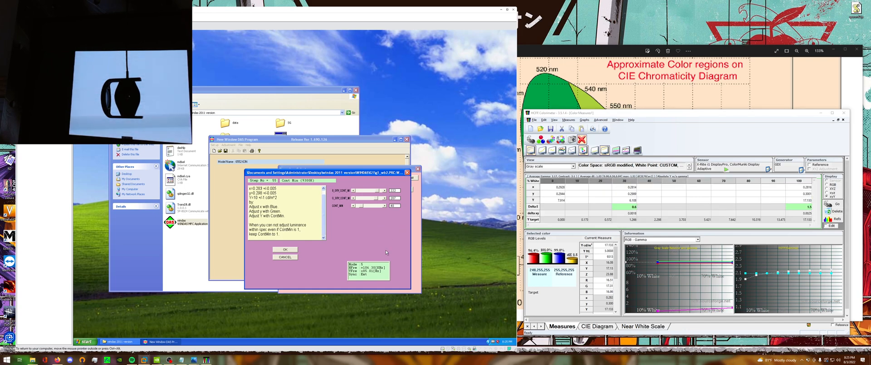
pyautogui.click(357, 206)
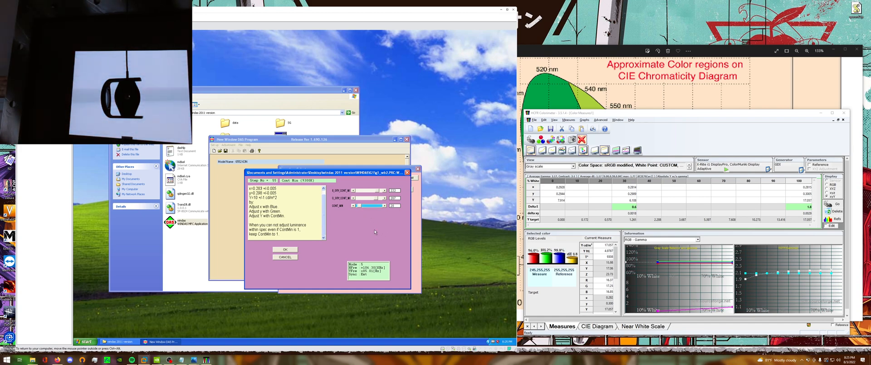
pyautogui.click(384, 205)
pyautogui.click(385, 206)
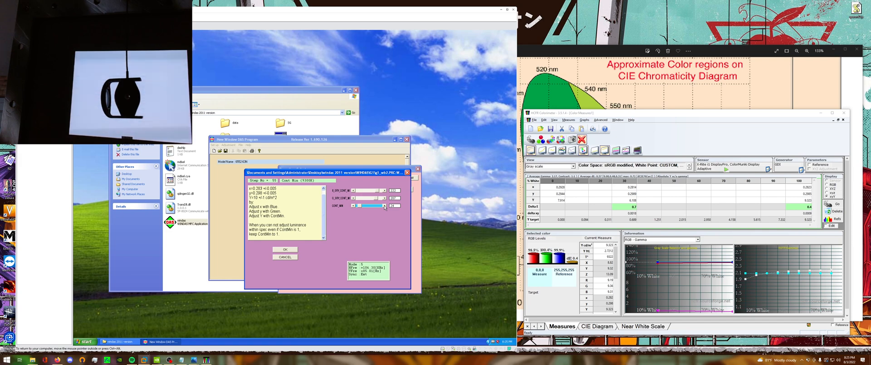
pyautogui.click(384, 206)
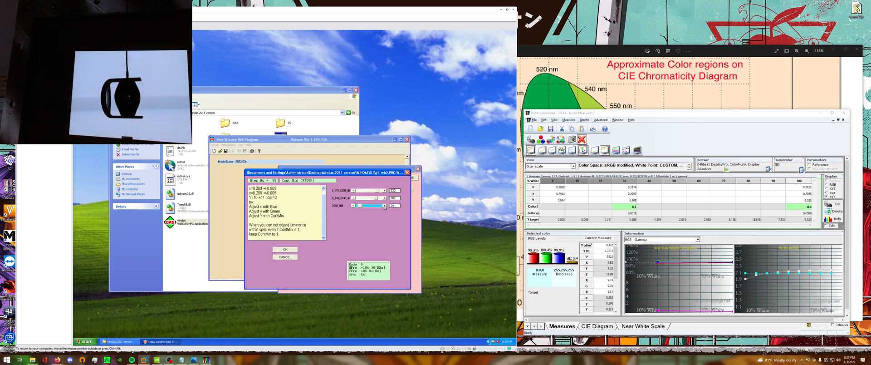
pyautogui.click(324, 188)
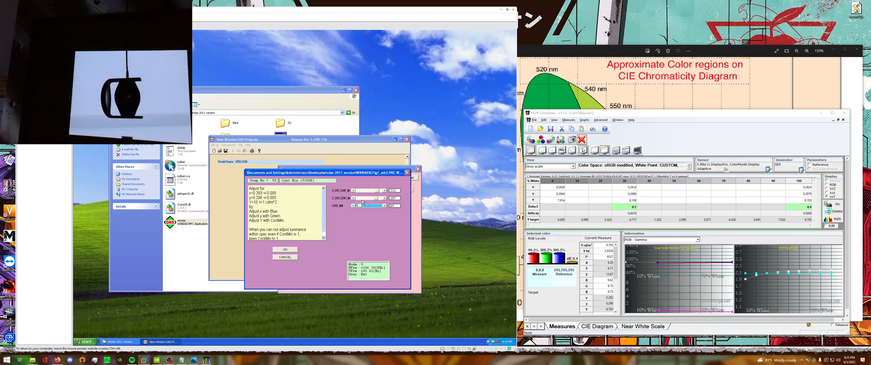
# Fine-tune the green and blue drives and ContMin towards x 0.283, y 0.298 and Y 10, and accept the Cont Min (9300K) adjustment.
pyautogui.click(354, 199)
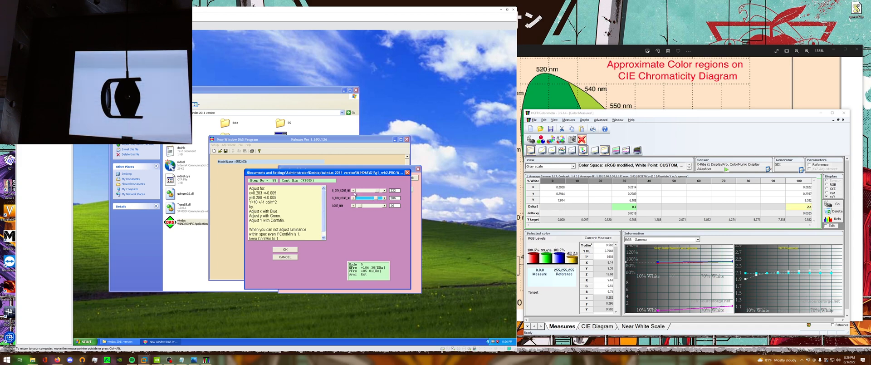
pyautogui.click(353, 190)
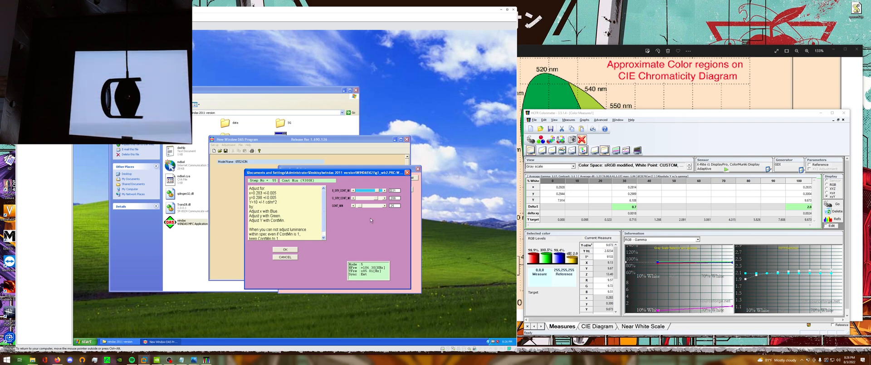
pyautogui.click(353, 198)
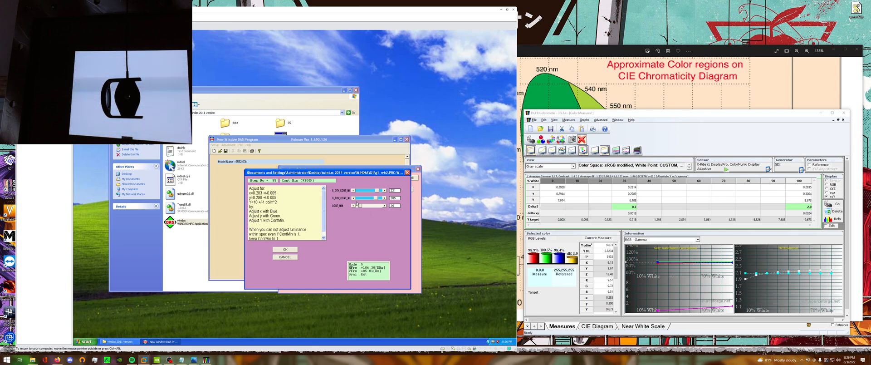
pyautogui.click(385, 206)
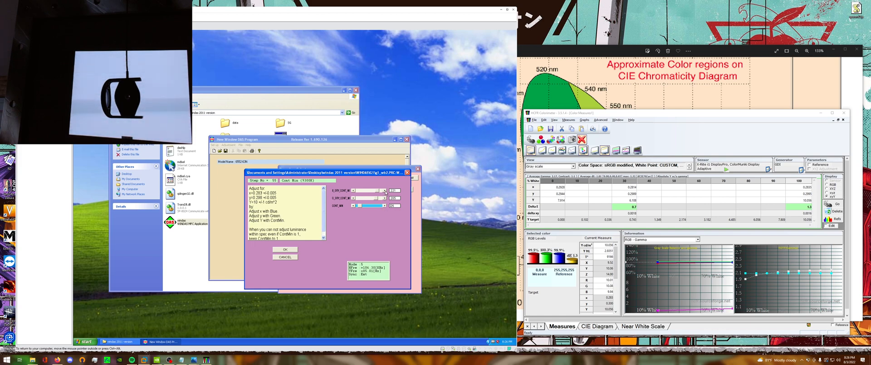
pyautogui.click(384, 190)
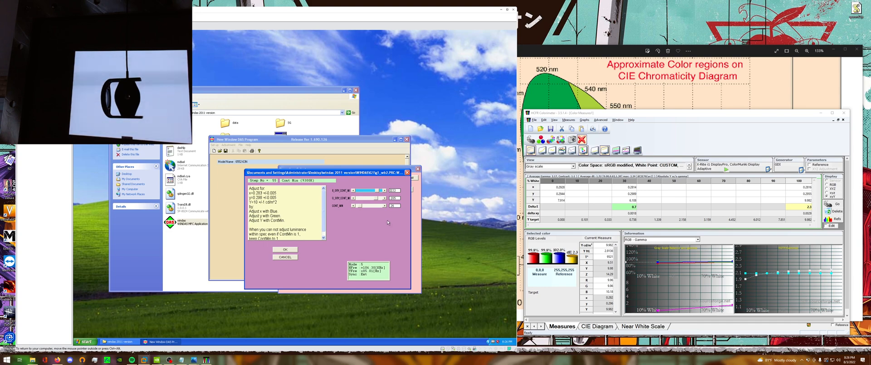
pyautogui.click(353, 190)
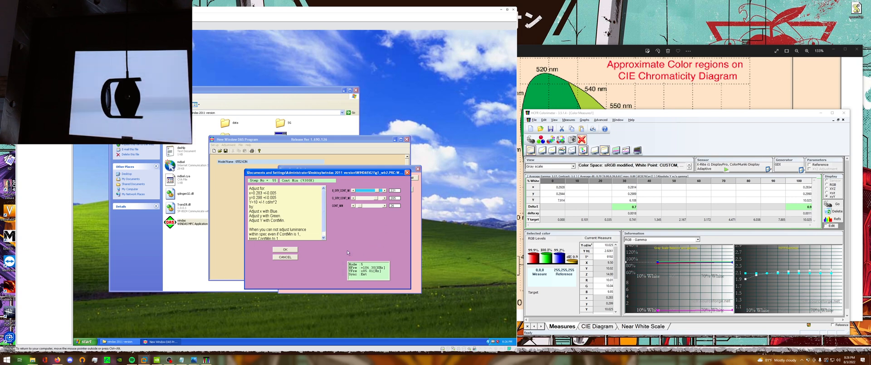
pyautogui.click(284, 258)
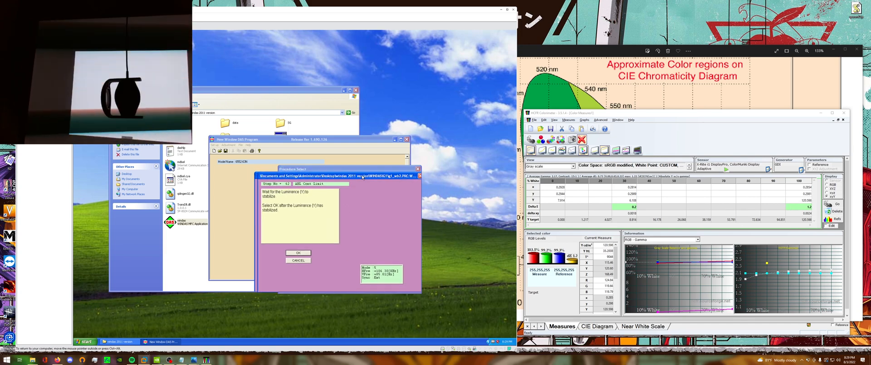
# Accept the ABL Cont Limit step and start lowering Contrast from maximum to check that 9300K white tracks x 0.283, y 0.298.
pyautogui.click(344, 262)
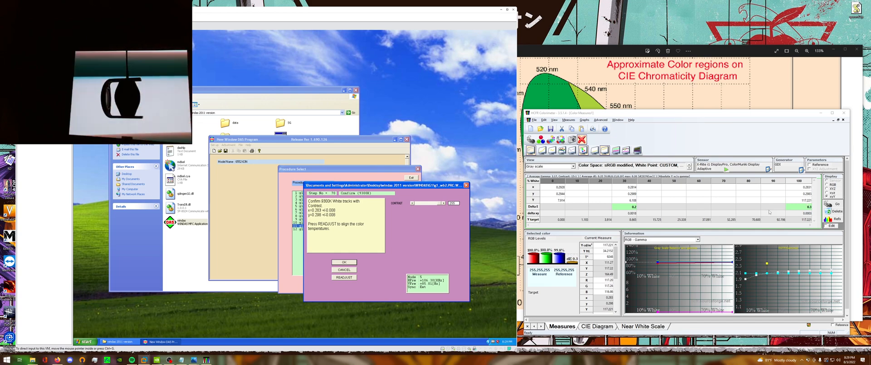
pyautogui.moveTo(398, 185); pyautogui.dragTo(432, 199)
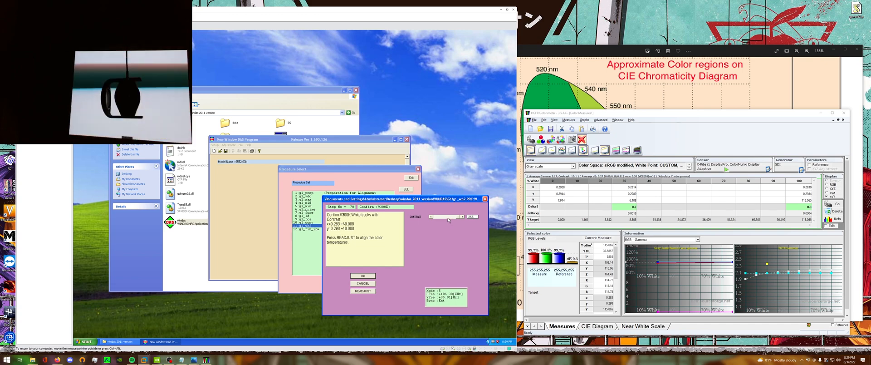
pyautogui.moveTo(457, 217); pyautogui.dragTo(450, 218)
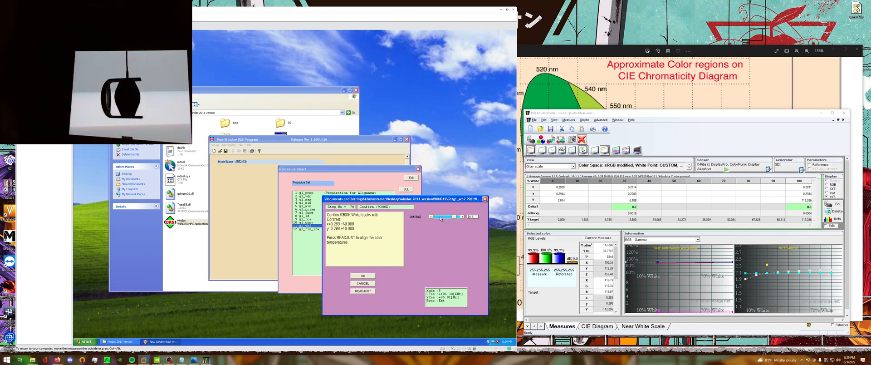
pyautogui.click(442, 217)
pyautogui.click(442, 217)
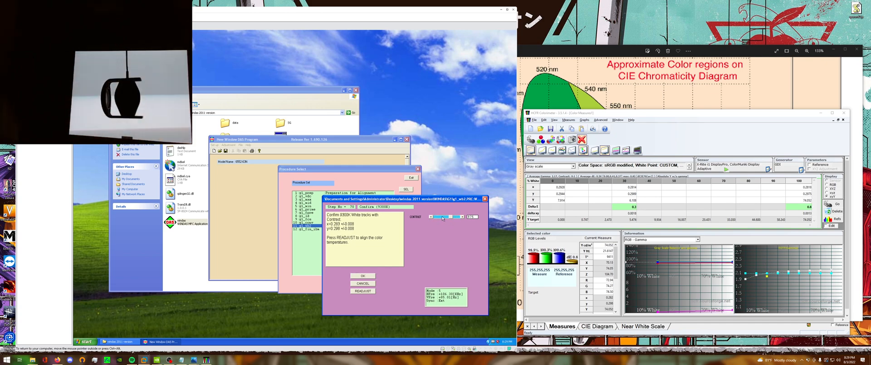
pyautogui.click(443, 218)
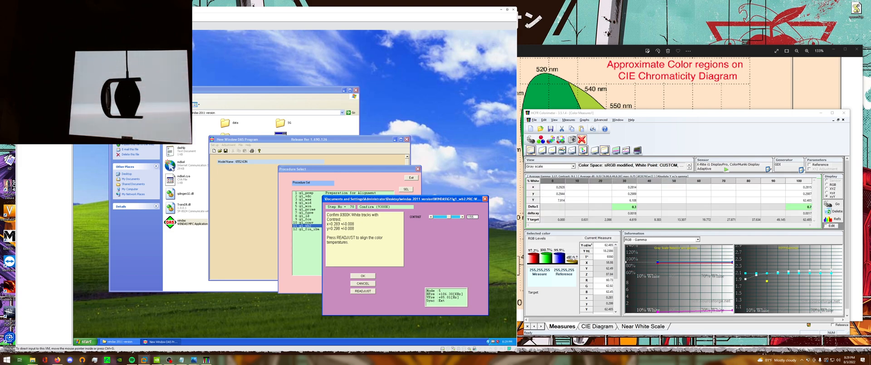
# Continue lowering Contrast in stages to its minimum while checking the 9300K white readings at each level.
pyautogui.click(439, 218)
pyautogui.click(439, 217)
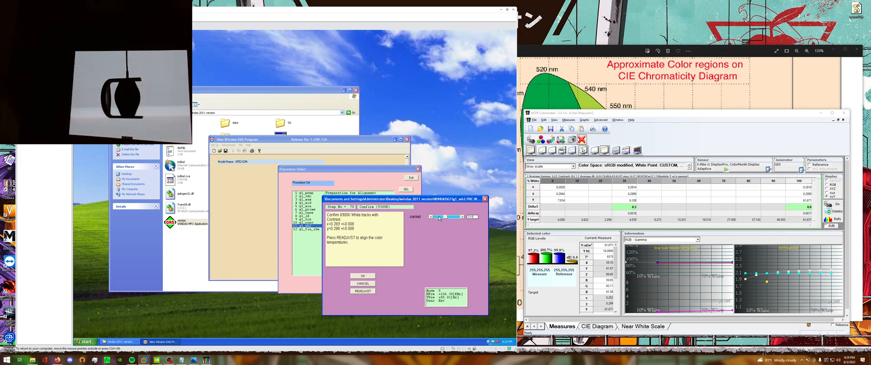
pyautogui.click(439, 218)
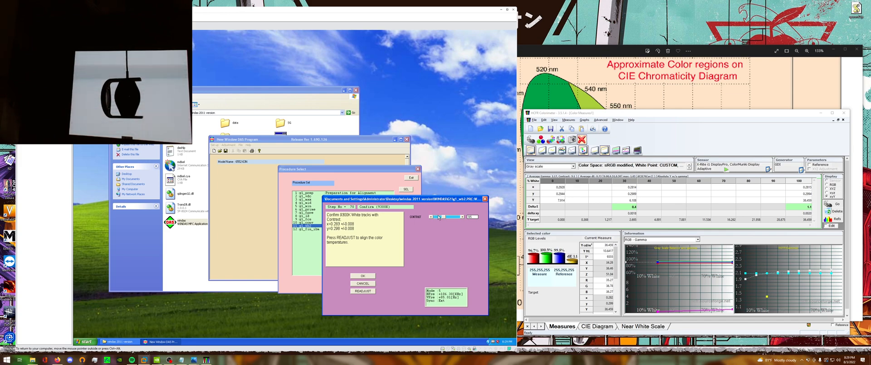
pyautogui.click(439, 218)
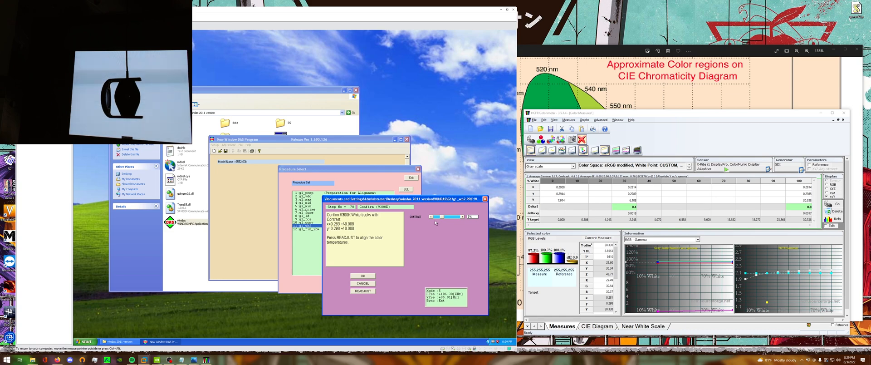
pyautogui.moveTo(438, 217); pyautogui.dragTo(435, 218)
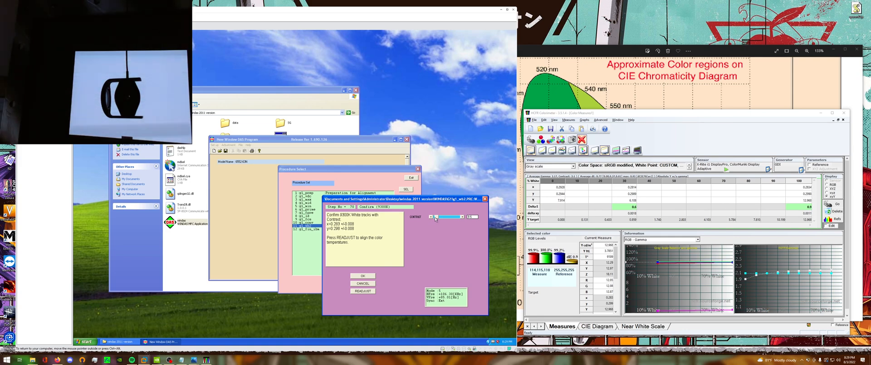
pyautogui.click(434, 219)
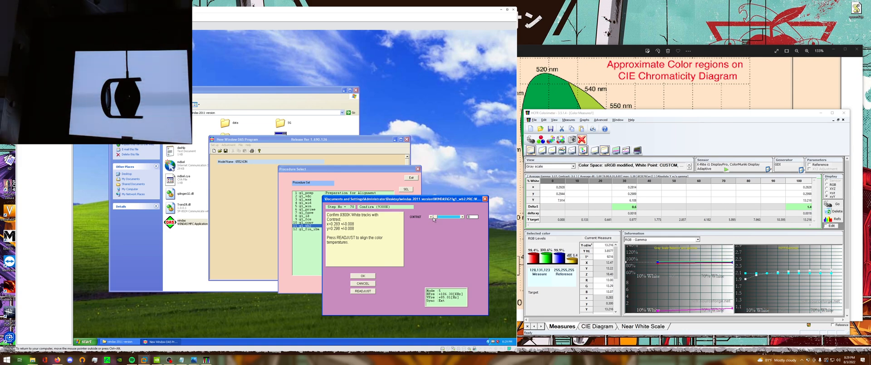
# Raise Contrast from minimum to a mid level in stages, rechecking the white point against x 0.283, y 0.298 ±0.008.
pyautogui.moveTo(433, 220); pyautogui.dragTo(445, 217)
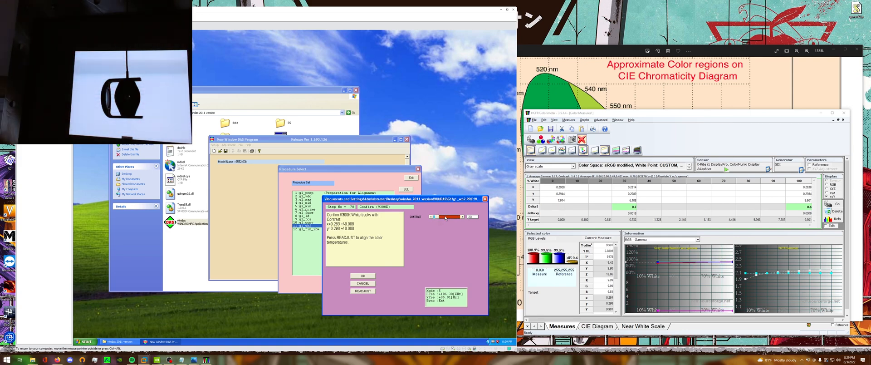
pyautogui.click(435, 219)
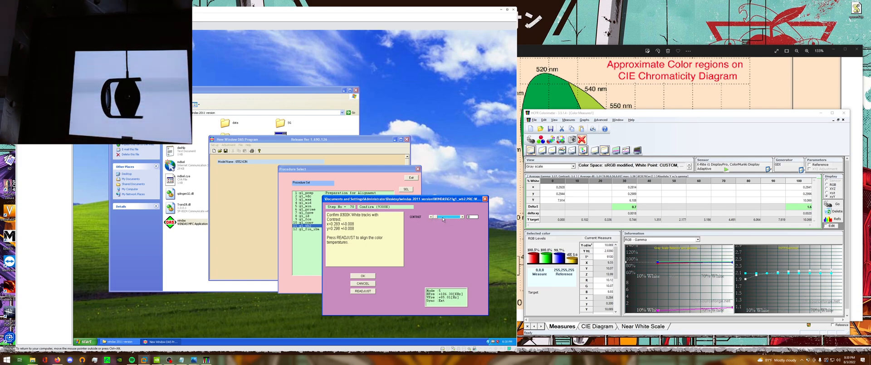
pyautogui.click(453, 219)
pyautogui.click(453, 219)
pyautogui.click(452, 219)
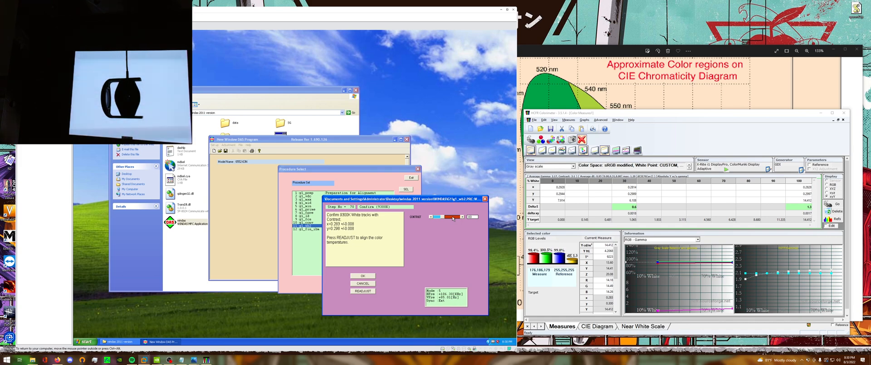
pyautogui.click(453, 219)
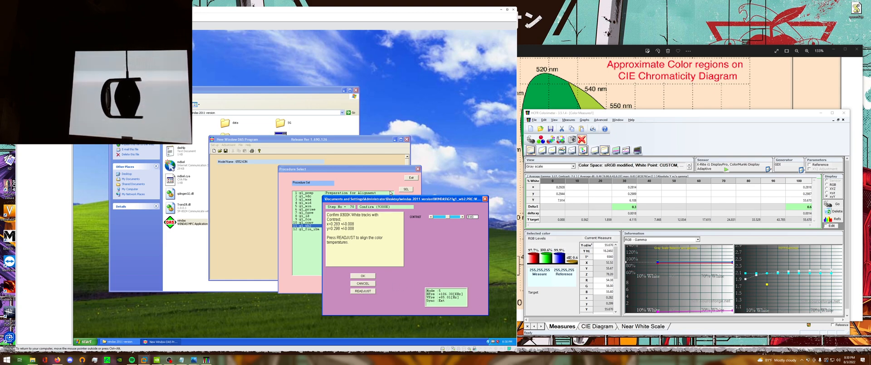
pyautogui.moveTo(393, 197); pyautogui.dragTo(392, 193)
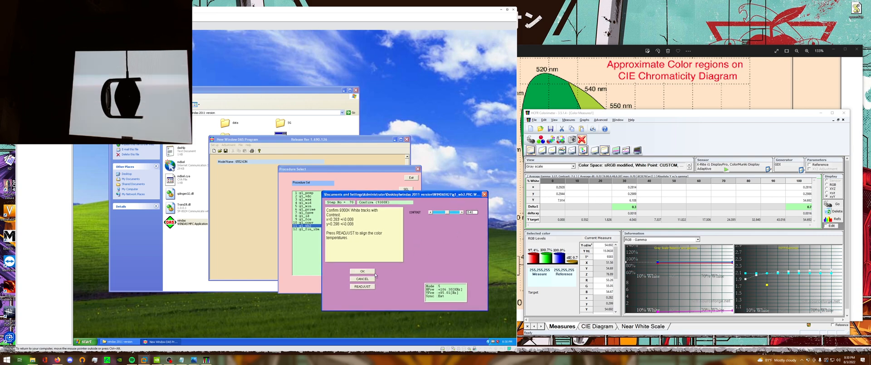
pyautogui.click(370, 272)
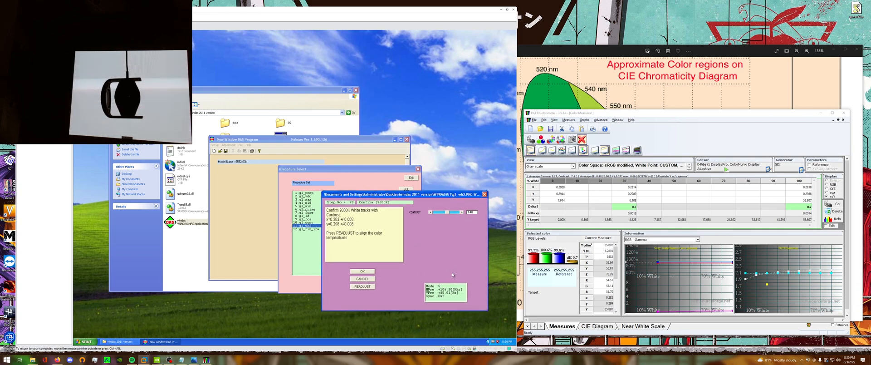
# Bring Contrast back up towards maximum and accept the Confirm (9300K) contrast tracking step.
pyautogui.click(452, 211)
pyautogui.click(453, 212)
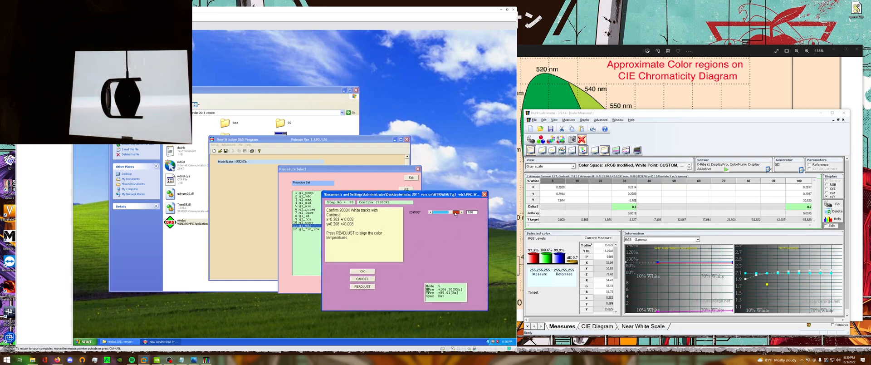
pyautogui.click(457, 212)
pyautogui.click(457, 212)
pyautogui.click(457, 212)
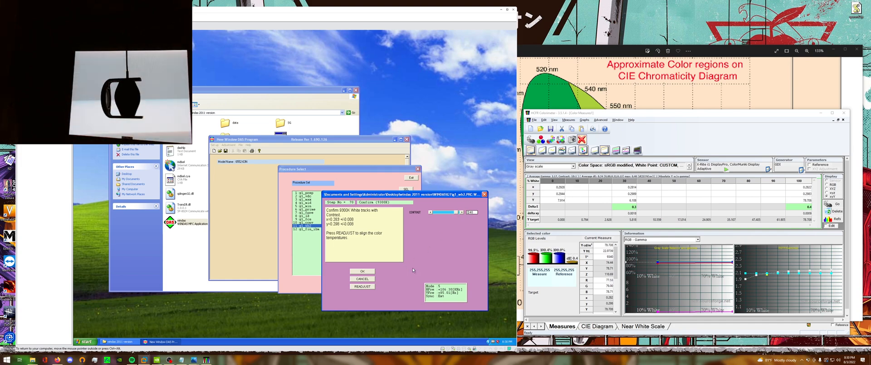
pyautogui.click(370, 272)
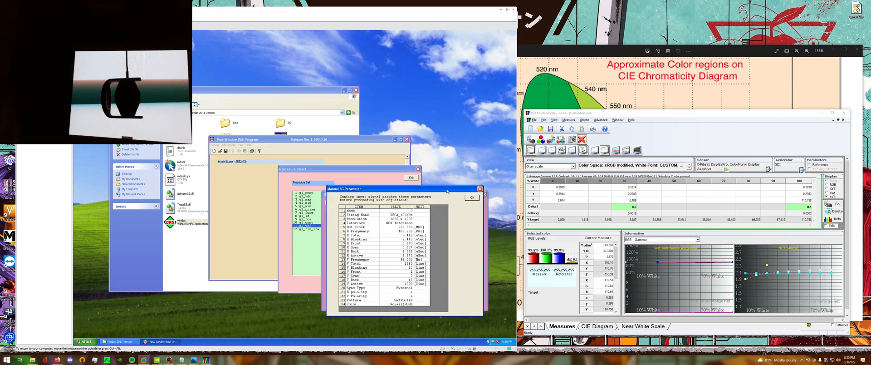
# Confirm the GRAYSCALE signal parameters and raise Brightness in stages to visually check 9300K white tracking.
pyautogui.click(458, 201)
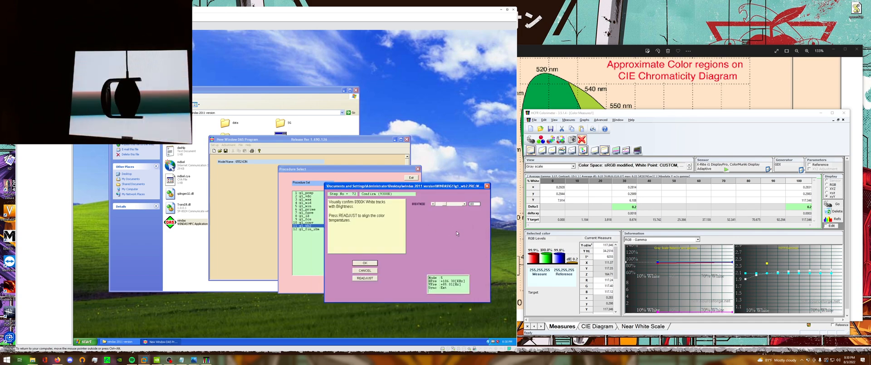
pyautogui.click(454, 204)
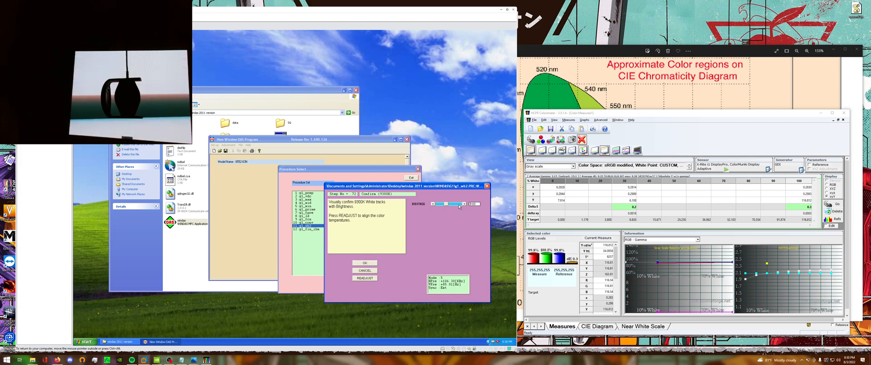
pyautogui.click(454, 204)
pyautogui.click(455, 204)
pyautogui.click(456, 205)
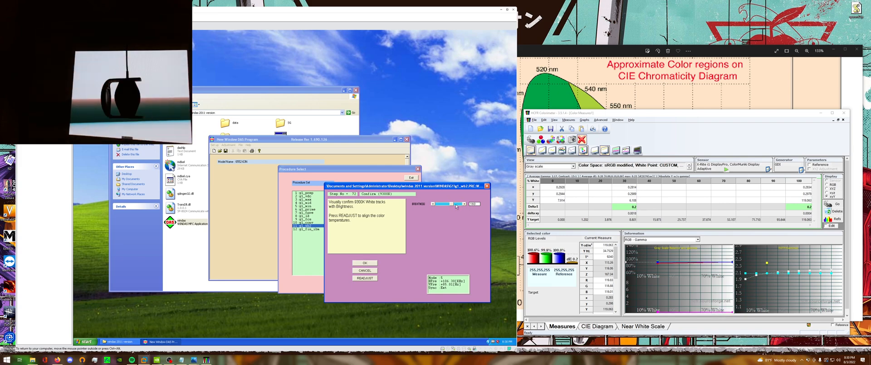
pyautogui.click(457, 205)
pyautogui.click(459, 205)
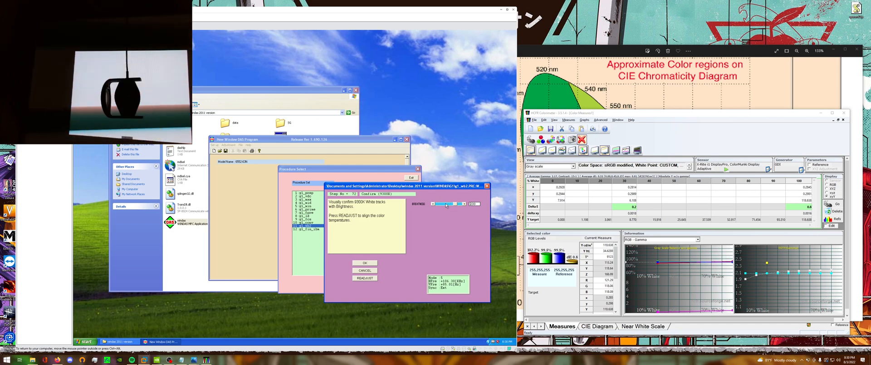
# Lower Brightness in stages towards its minimum to check that 9300K white keeps tracking.
pyautogui.click(444, 204)
pyautogui.click(444, 204)
pyautogui.click(442, 204)
pyautogui.click(440, 204)
pyautogui.click(439, 204)
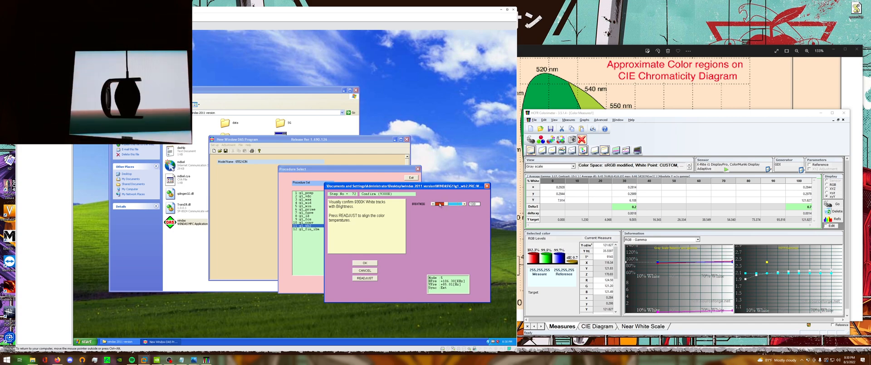
pyautogui.click(440, 204)
pyautogui.click(440, 204)
pyautogui.click(440, 204)
pyautogui.click(442, 205)
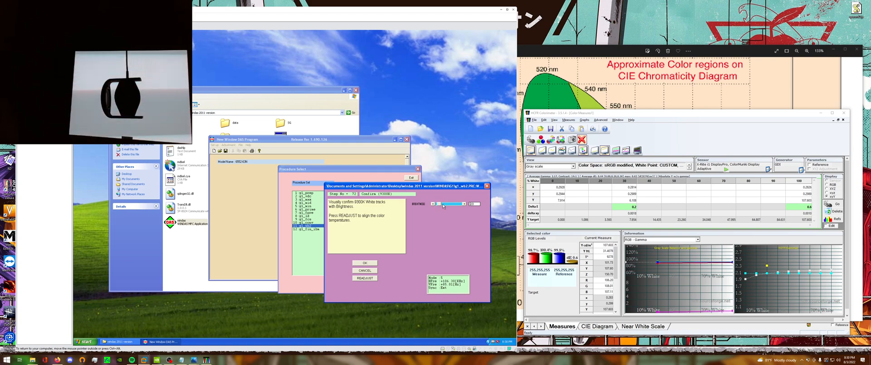
# Return Brightness to a middle level and accept the Confirm (9300K) brightness tracking step.
pyautogui.click(445, 205)
pyautogui.click(445, 204)
pyautogui.click(447, 204)
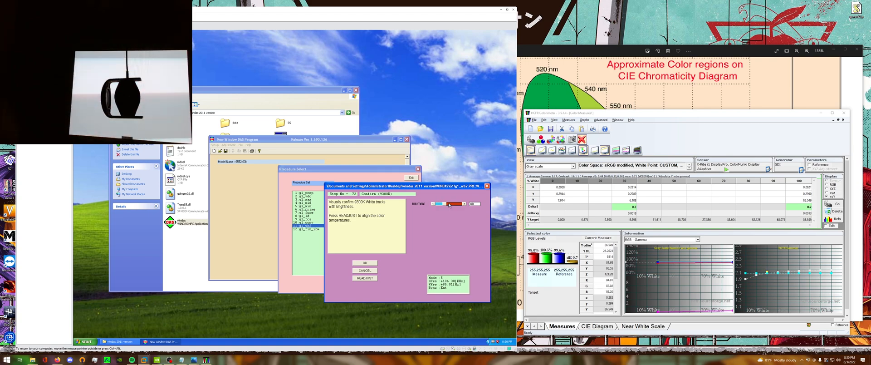
pyautogui.click(449, 204)
pyautogui.click(449, 204)
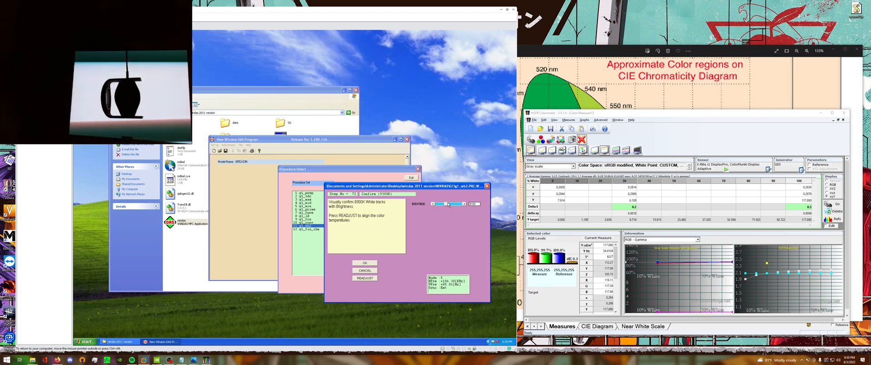
pyautogui.click(450, 204)
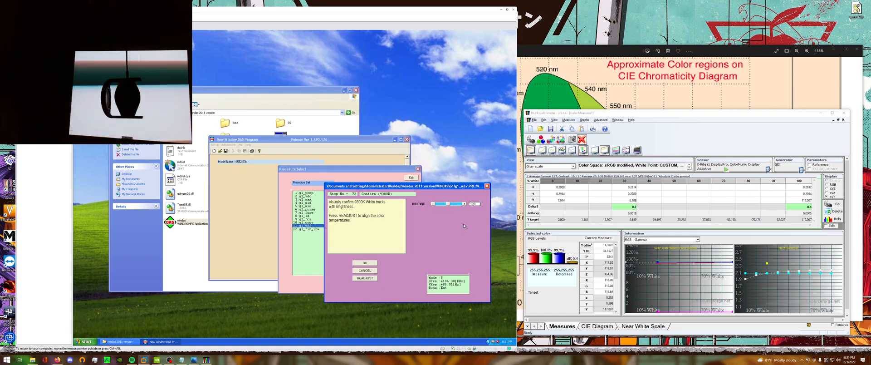
pyautogui.click(376, 263)
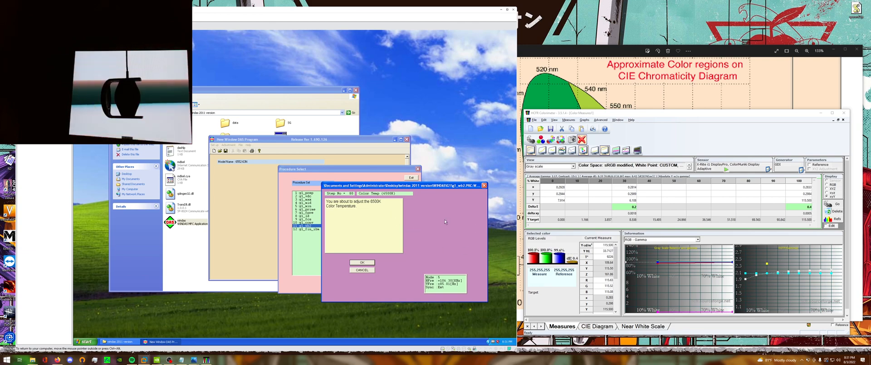
# Begin the 6500K Color Temperature adjustment, open the HCFR reference preferences, and confirm the BLACK signal parameters in WinDAS.
pyautogui.click(362, 263)
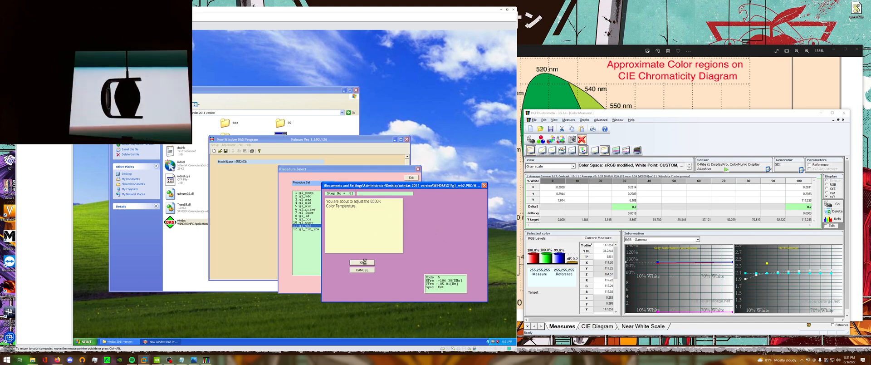
pyautogui.click(601, 120)
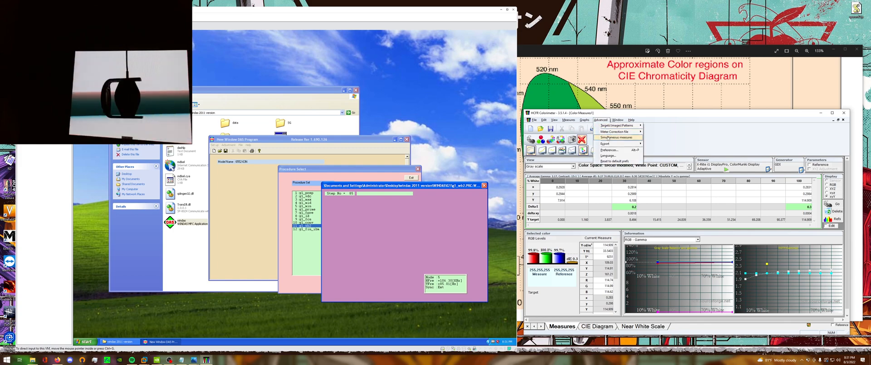
pyautogui.click(605, 151)
pyautogui.click(661, 149)
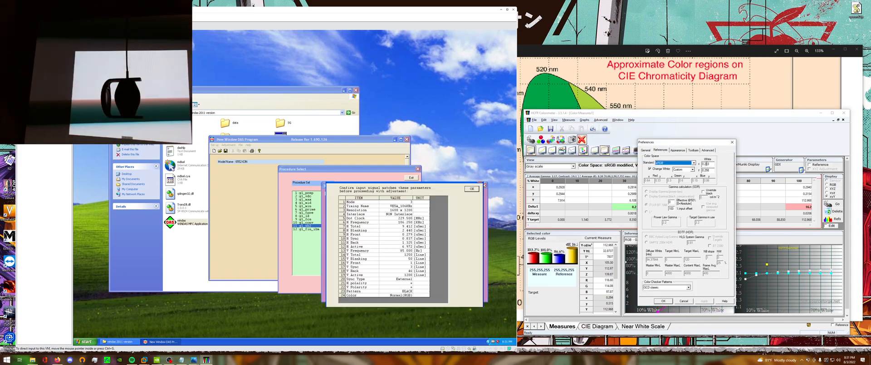
pyautogui.click(472, 189)
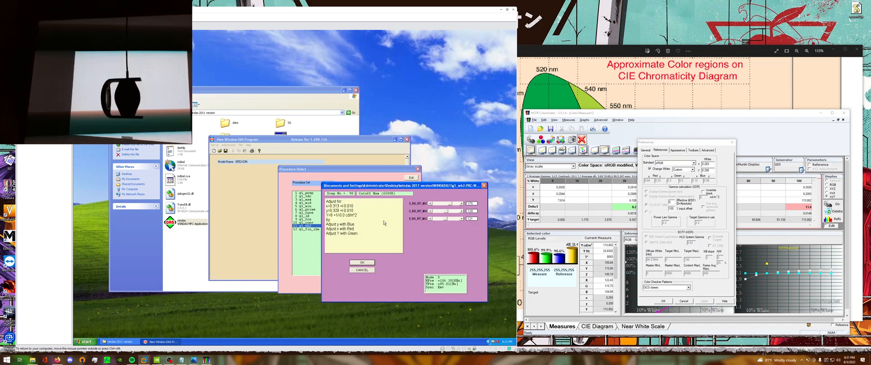
# Set the HCFR custom white point to x 0.313 and y 0.329, and apply the preferences.
pyautogui.click(722, 166)
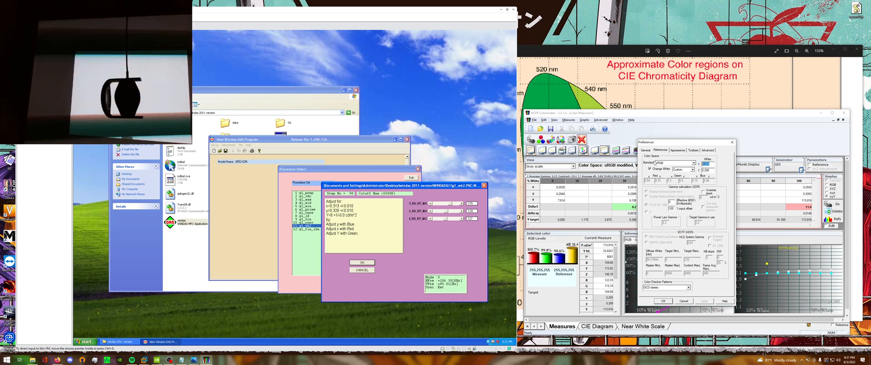
pyautogui.press('BackSpace')
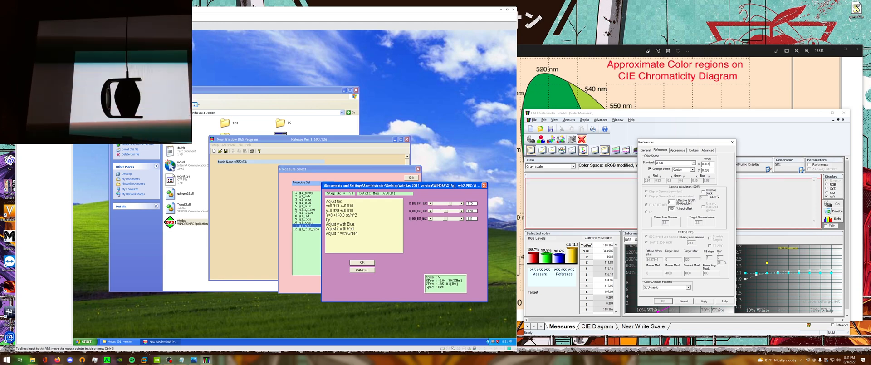
pyautogui.press('Tab')
pyautogui.write('0')
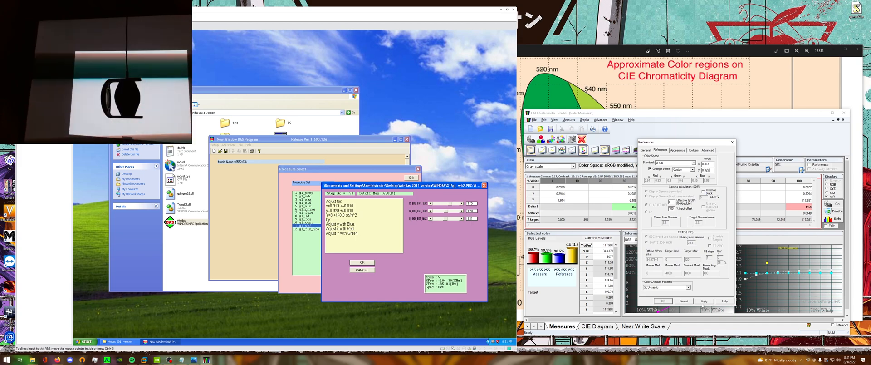
pyautogui.click(703, 302)
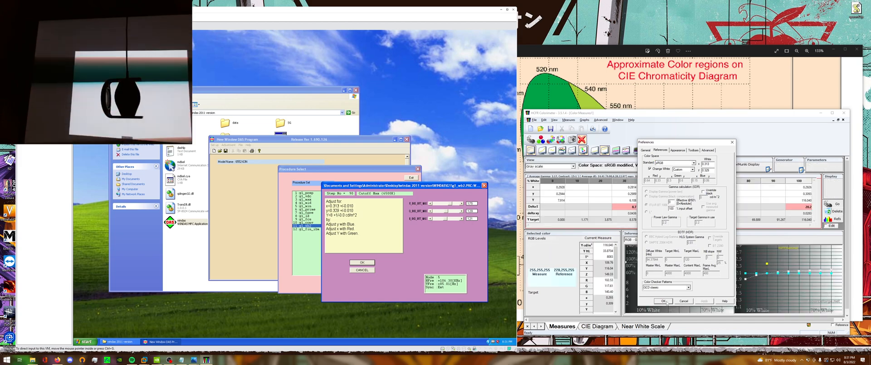
pyautogui.click(666, 302)
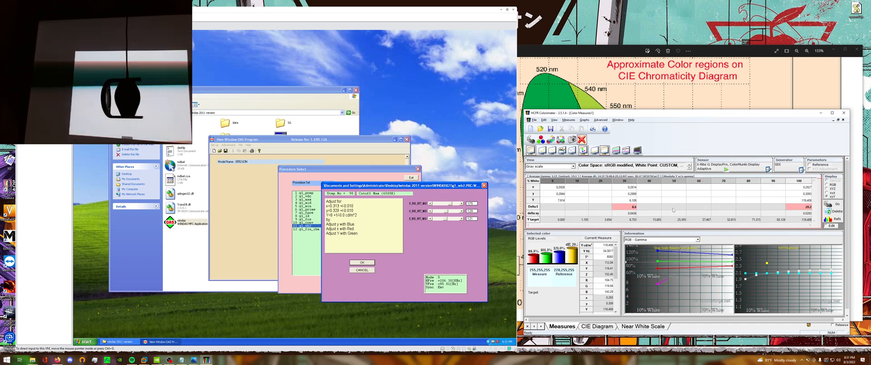
# Select the 0% grayscale reading, then raise the red bias and lower the blue bias towards x=0.313, y=0.329 for Cutoff Max (6500K).
pyautogui.click(550, 201)
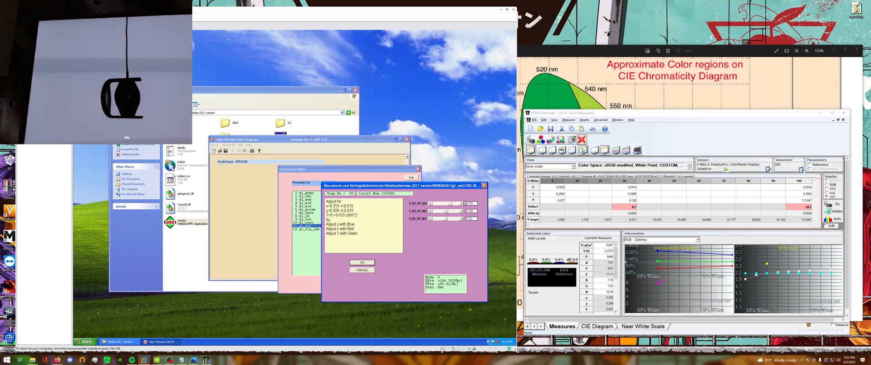
pyautogui.click(462, 203)
pyautogui.click(462, 203)
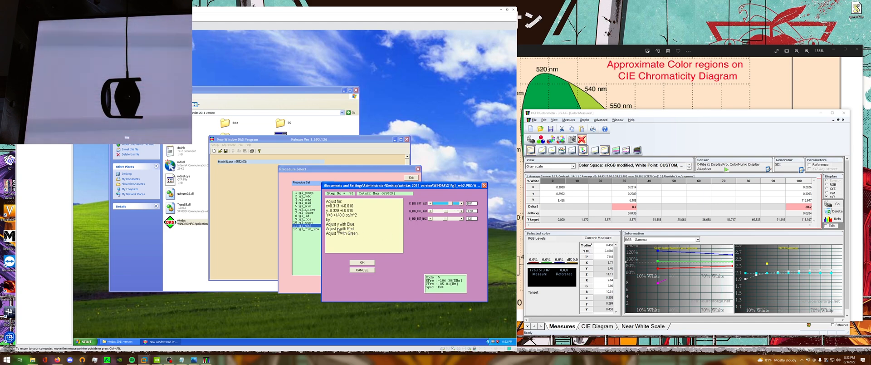
pyautogui.click(430, 218)
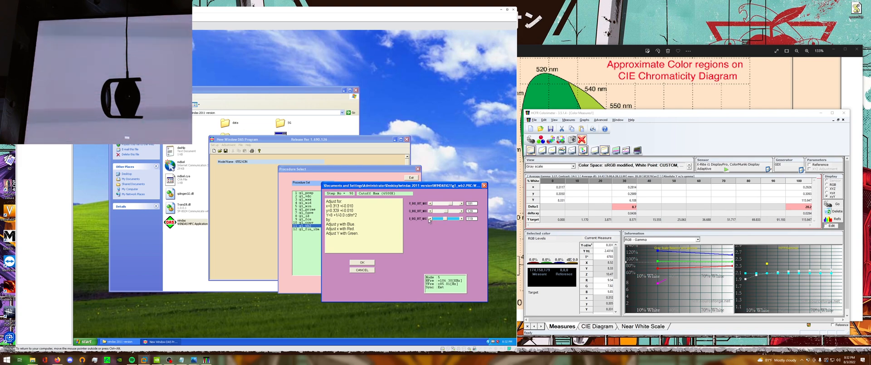
pyautogui.click(430, 219)
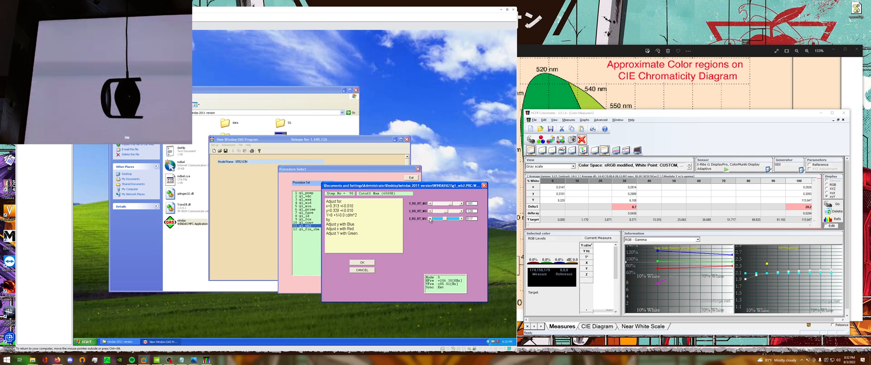
pyautogui.click(430, 219)
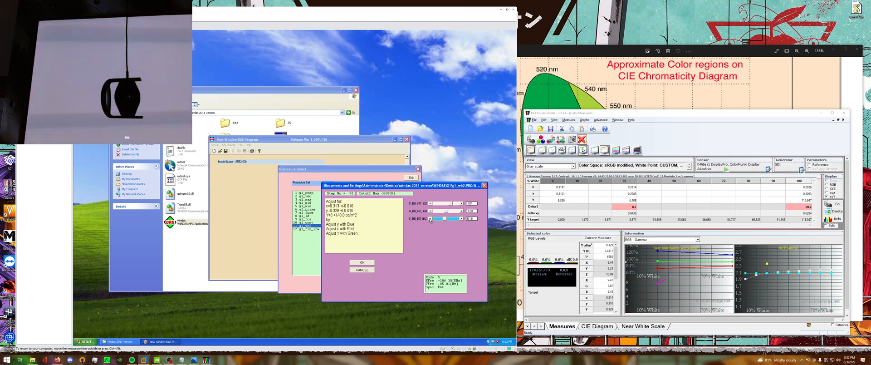
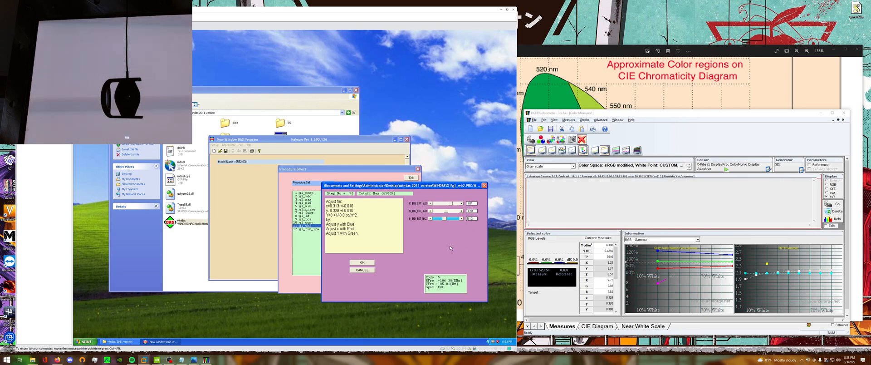
# Fine-tune the red, green and blue biases for Cutoff Max (6500K) towards x=0.313, y=0.329 and Y=8 cd/m².
pyautogui.click(429, 204)
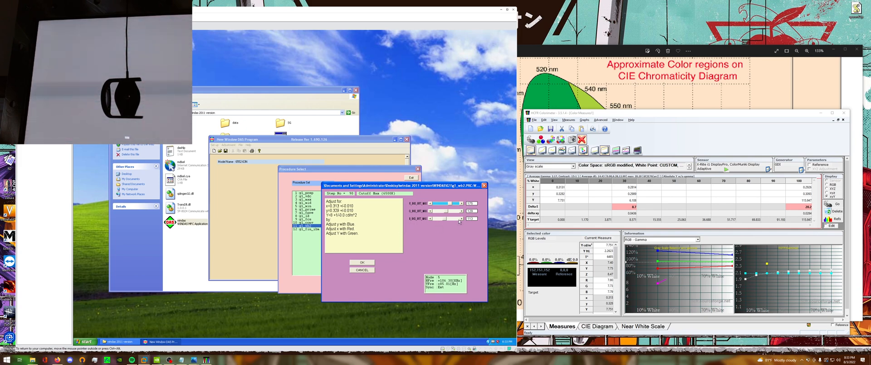
pyautogui.click(430, 219)
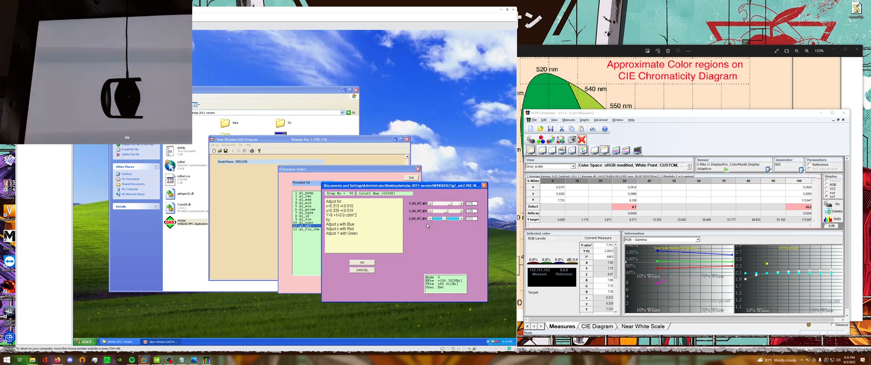
pyautogui.click(461, 219)
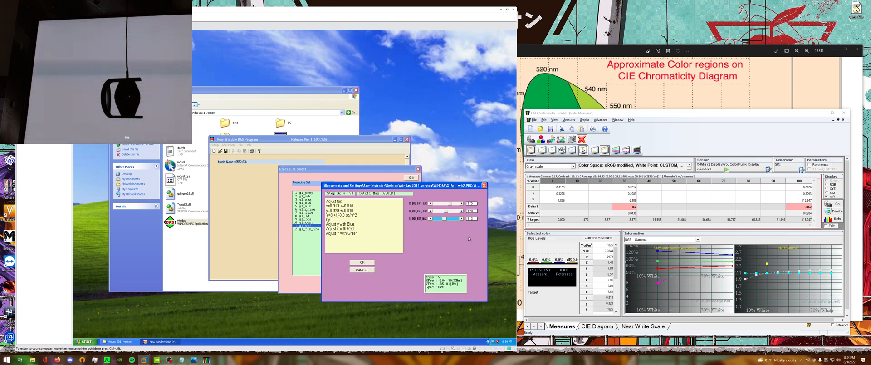
pyautogui.click(462, 211)
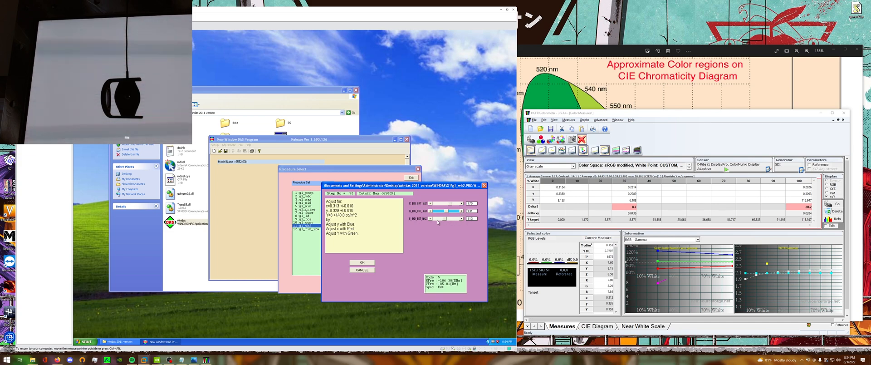
pyautogui.click(462, 219)
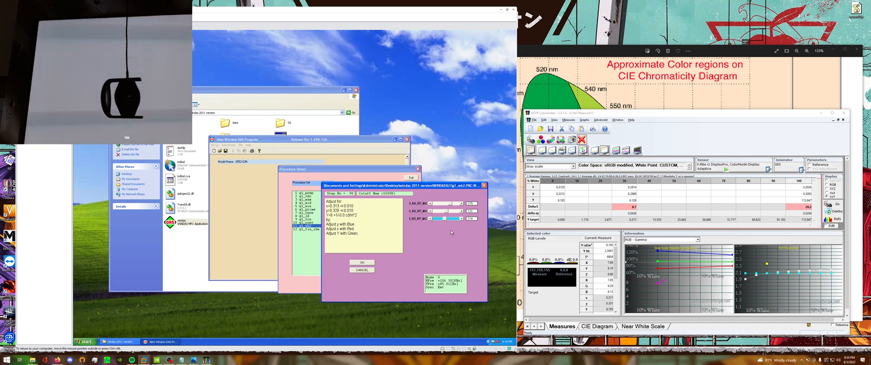
pyautogui.click(462, 218)
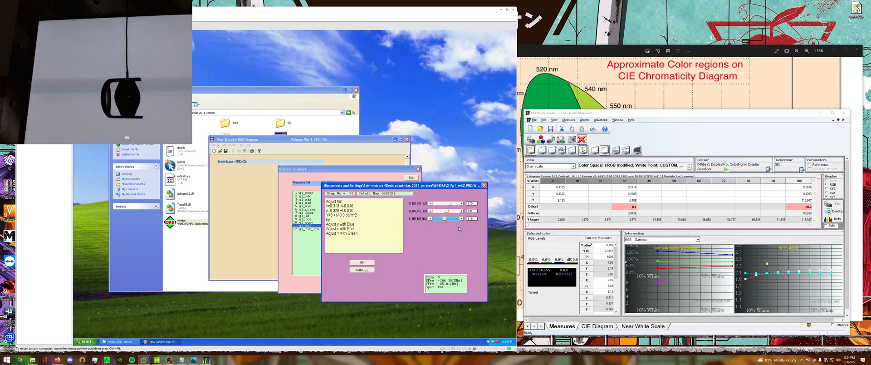
pyautogui.click(431, 219)
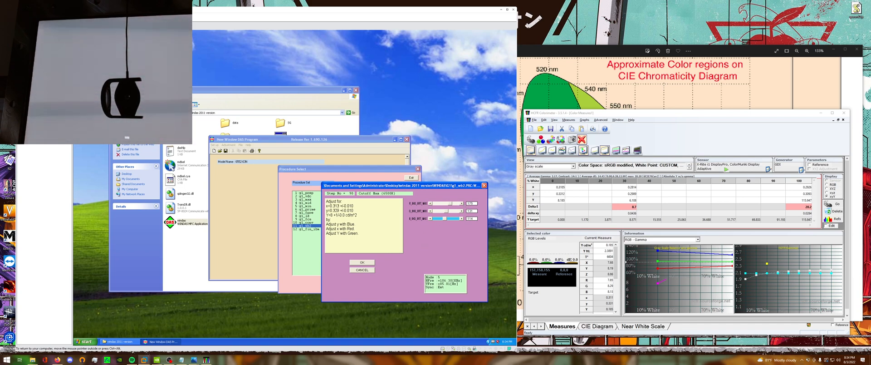
pyautogui.click(462, 203)
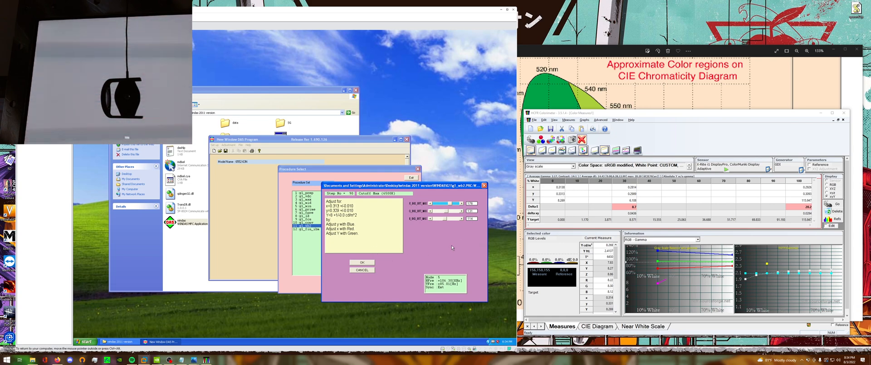
# Accept the Cutoff Max (6500K) adjustment, confirm the WHITE signal parameters in WinDAS, and select the 100% grayscale reading in HCFR.
pyautogui.click(371, 263)
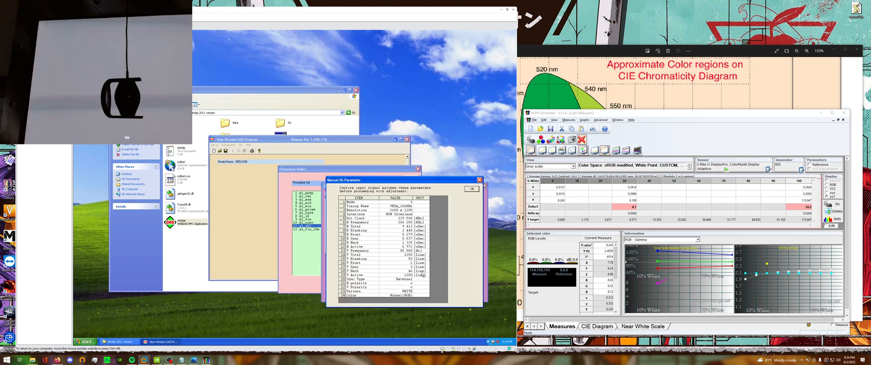
pyautogui.click(472, 188)
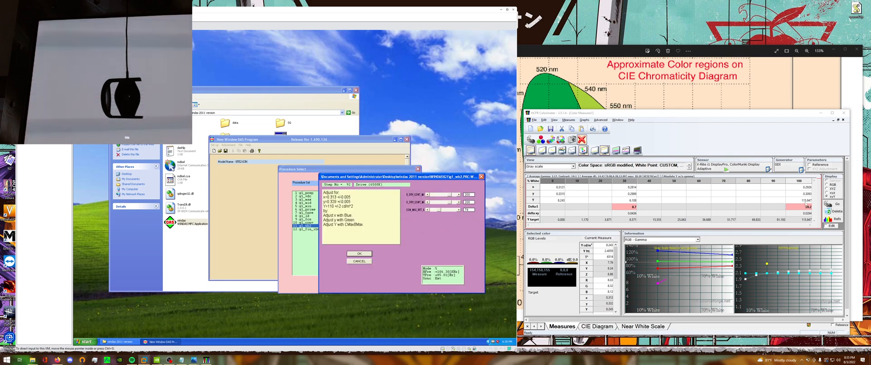
pyautogui.click(806, 202)
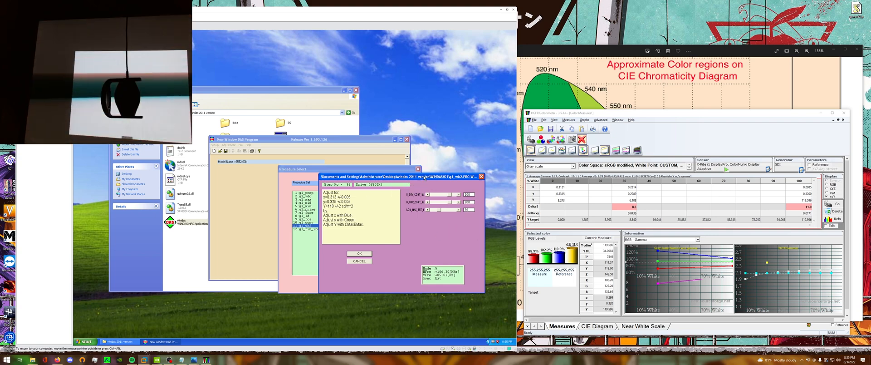
# Coarsely balance Drive (6500K) by lowering the blue and green drives and bringing the maximum contrast level towards Y=110 cd/m².
pyautogui.moveTo(424, 177); pyautogui.dragTo(422, 171)
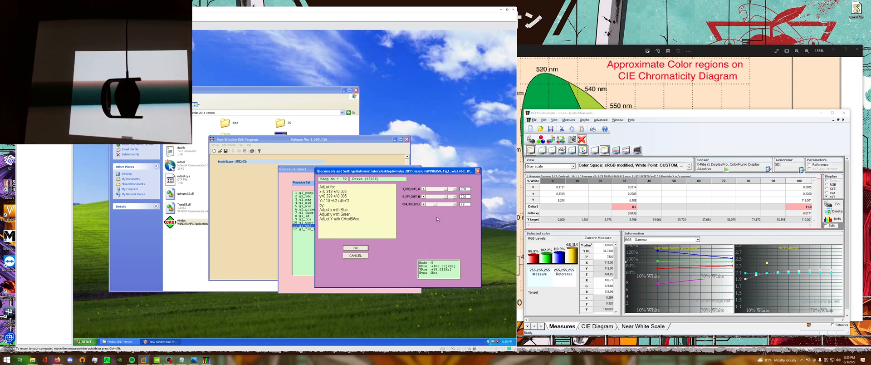
pyautogui.click(424, 205)
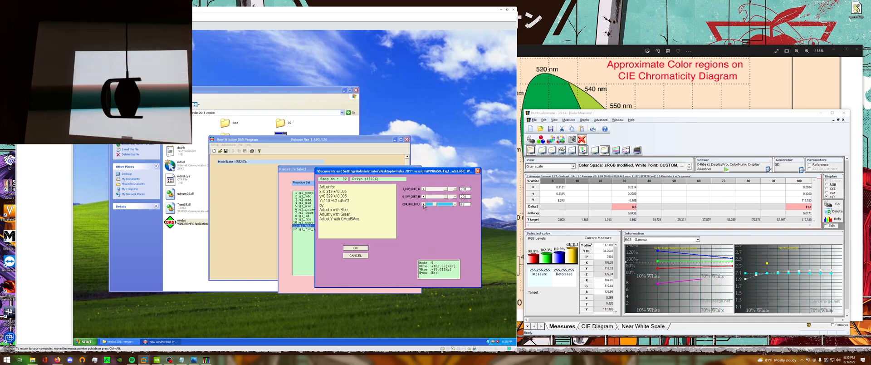
pyautogui.click(425, 205)
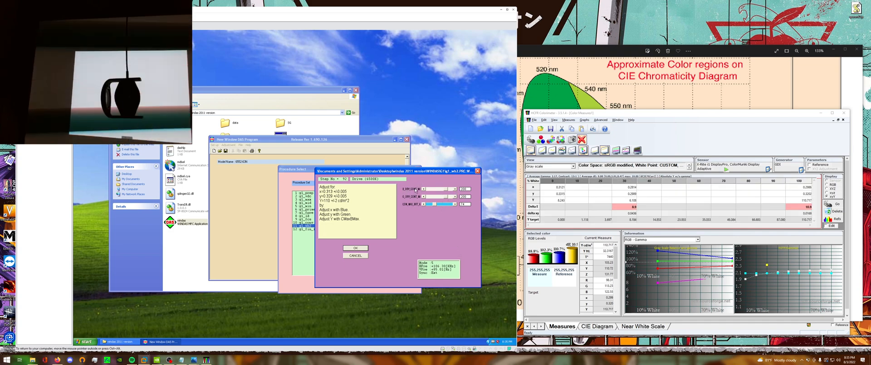
pyautogui.click(440, 189)
pyautogui.click(439, 196)
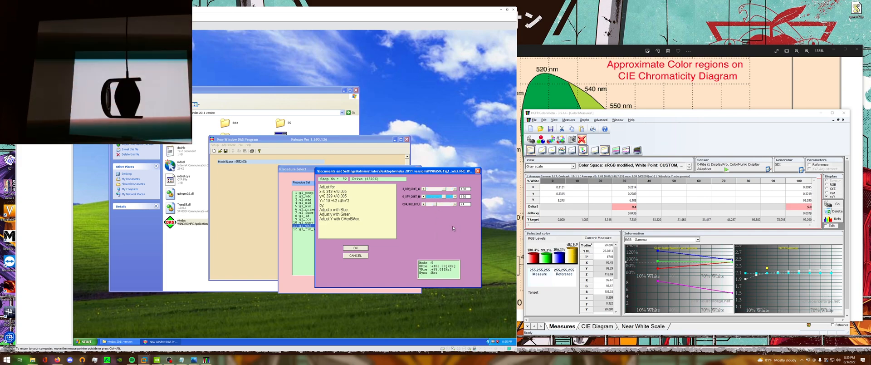
pyautogui.click(439, 204)
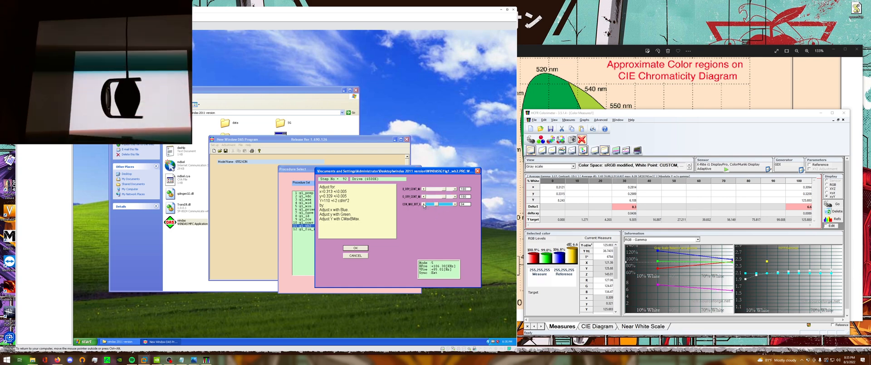
pyautogui.click(423, 205)
pyautogui.click(423, 204)
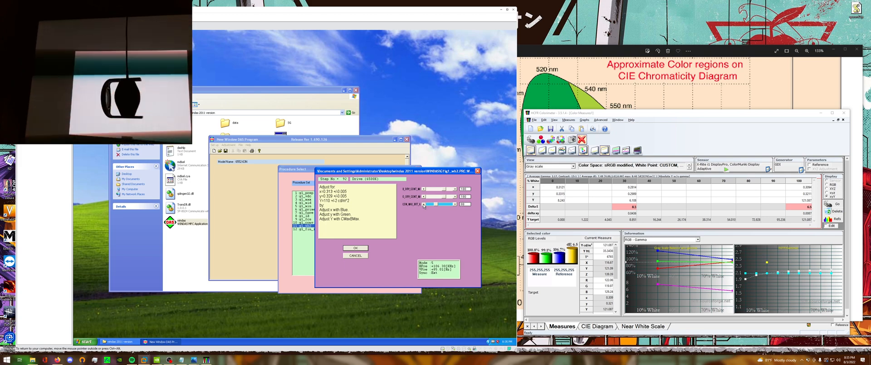
pyautogui.click(423, 204)
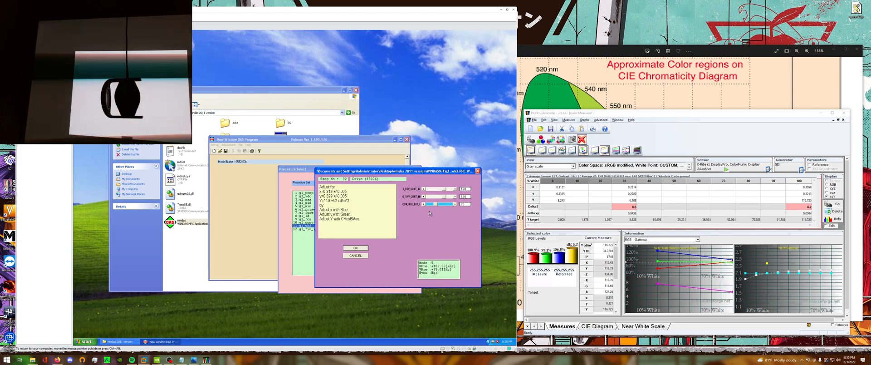
# Fine-tune Drive (6500K) towards x=0.313, y=0.329 by lowering the blue drive and raising the green drive slightly.
pyautogui.click(423, 189)
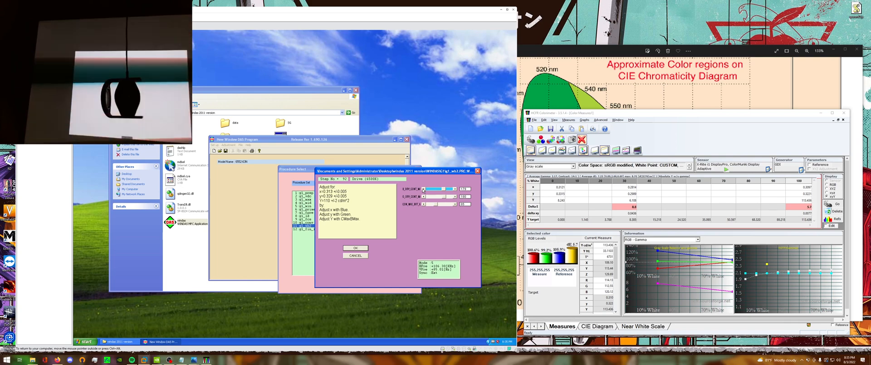
pyautogui.click(423, 189)
pyautogui.click(454, 197)
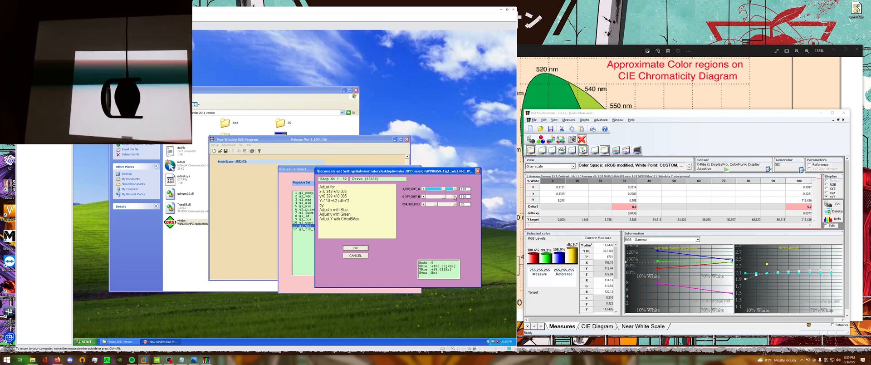
pyautogui.click(423, 189)
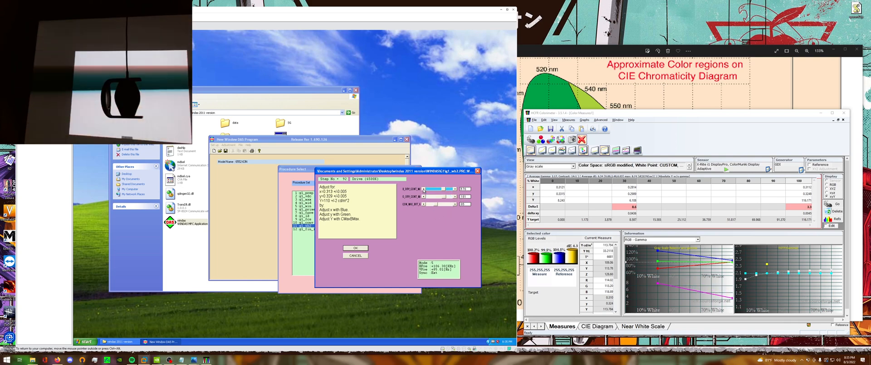
pyautogui.click(424, 189)
pyautogui.click(424, 189)
pyautogui.click(424, 190)
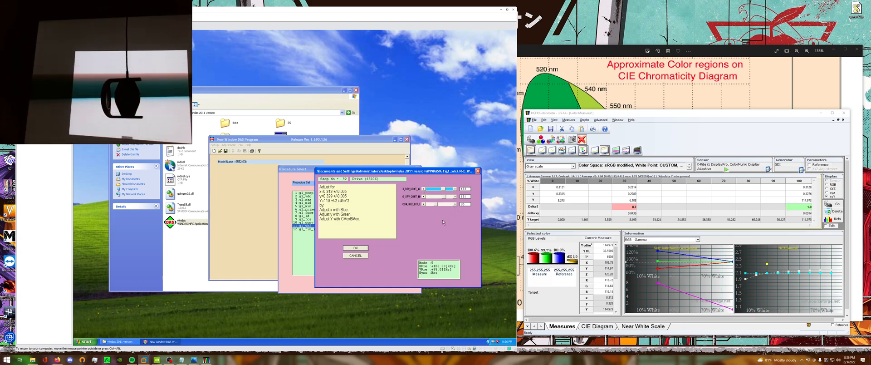
pyautogui.click(424, 189)
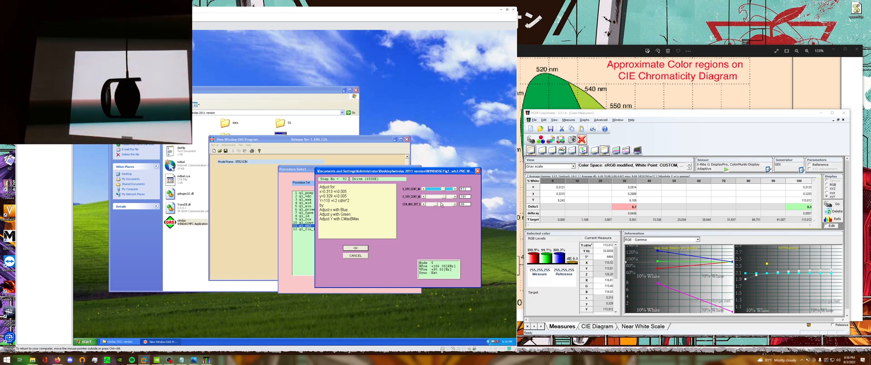
pyautogui.click(455, 196)
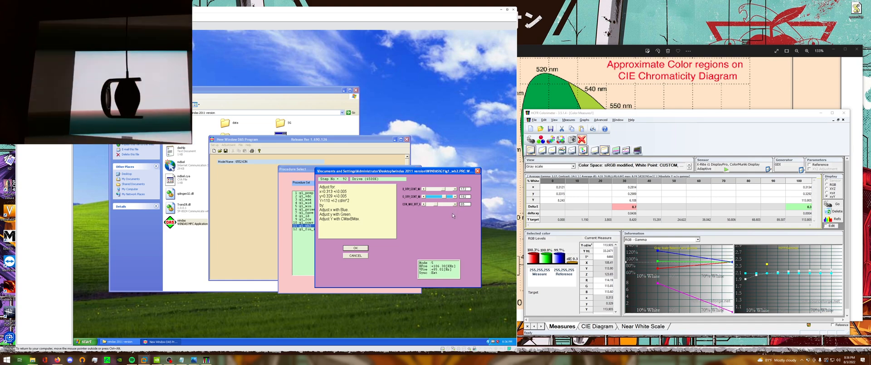
# Lower the maximum contrast level to about Y=110 cd/m², accept the Drive (6500K) adjustment, and confirm the gray signal parameters.
pyautogui.click(423, 204)
pyautogui.click(423, 204)
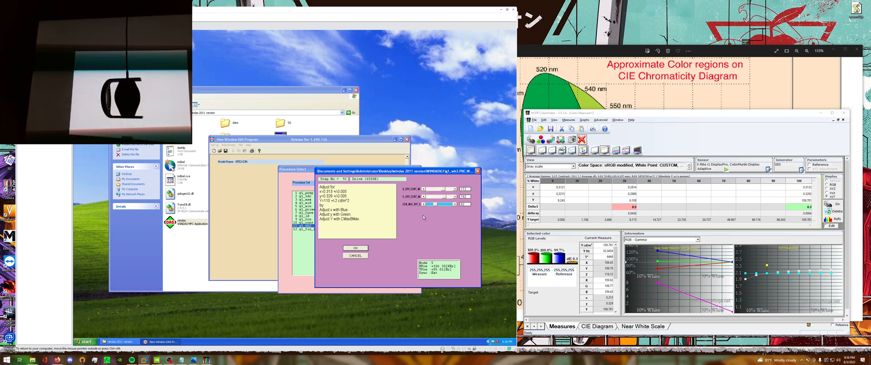
pyautogui.click(359, 248)
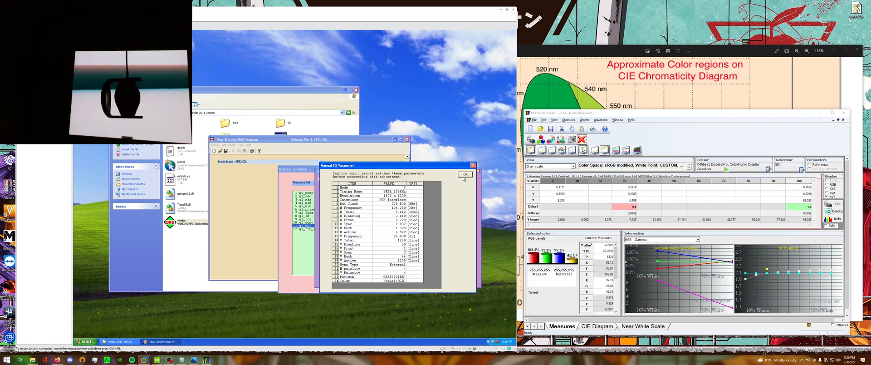
pyautogui.click(465, 175)
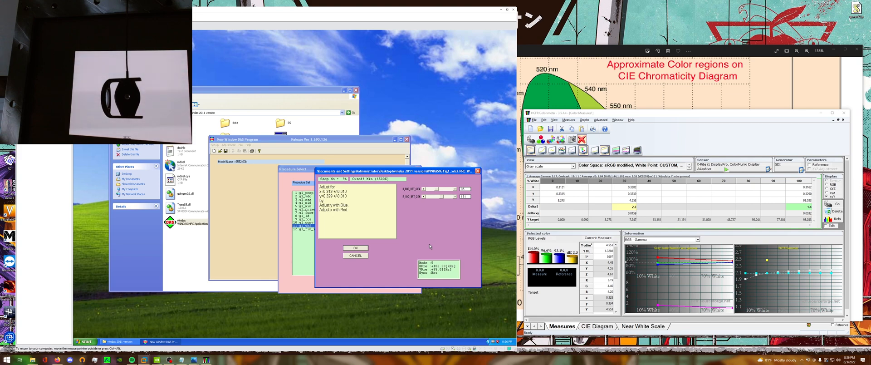
# Lower the red bias and raise the blue bias for Cutoff Min (6500K) to reach x=0.313, y=0.329.
pyautogui.click(424, 197)
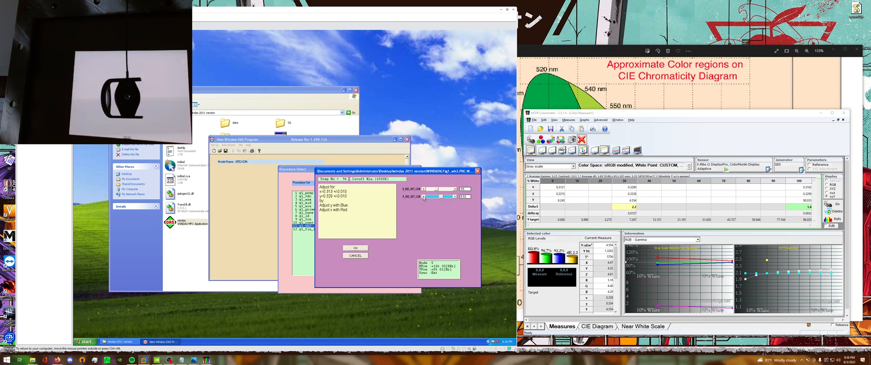
pyautogui.click(424, 196)
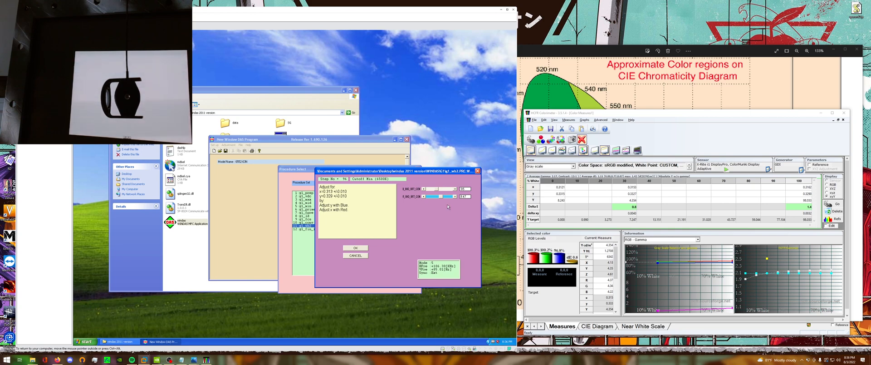
pyautogui.click(456, 189)
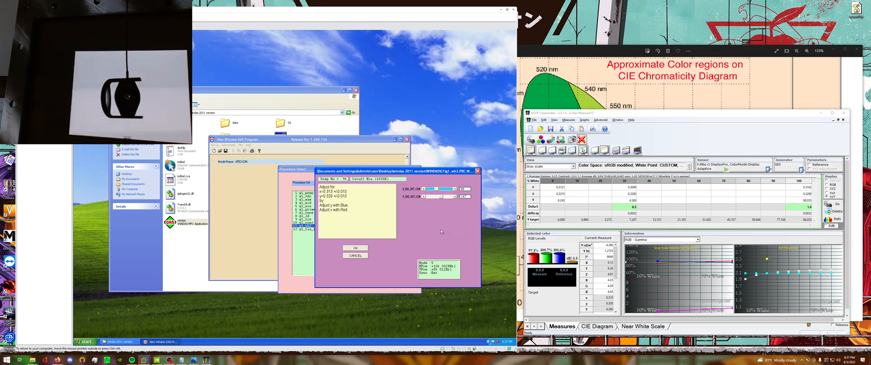
pyautogui.click(455, 196)
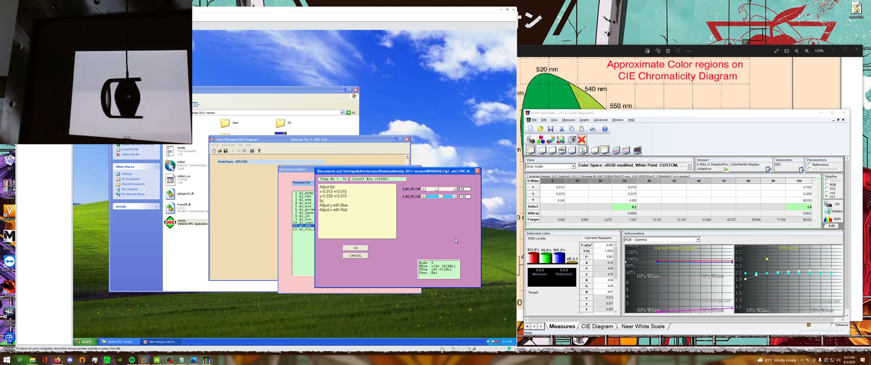
pyautogui.click(423, 196)
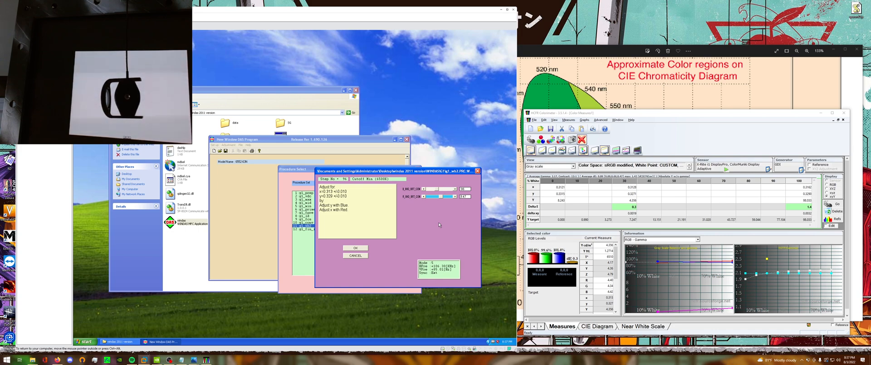
# Accept the Cutoff Min (6500K) adjustment, confirm the WHITE signal parameters, and read the full instructions for the next Drive (6500K) adjustment.
pyautogui.click(350, 250)
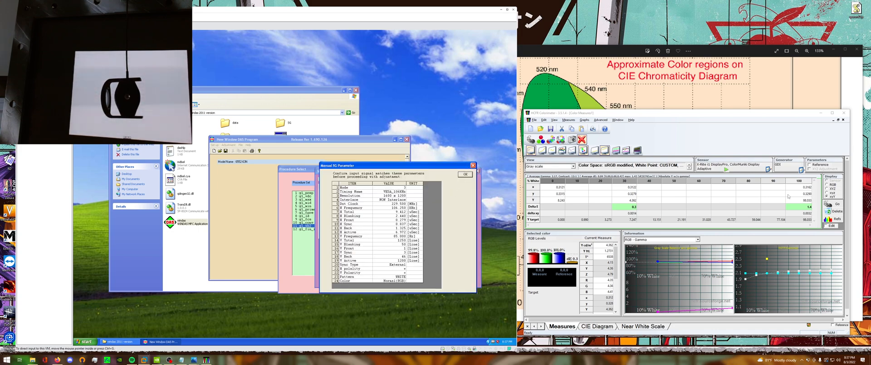
pyautogui.click(464, 175)
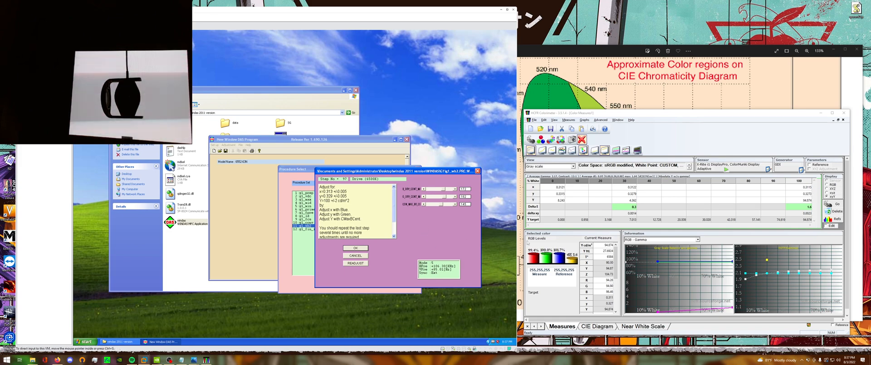
pyautogui.click(394, 236)
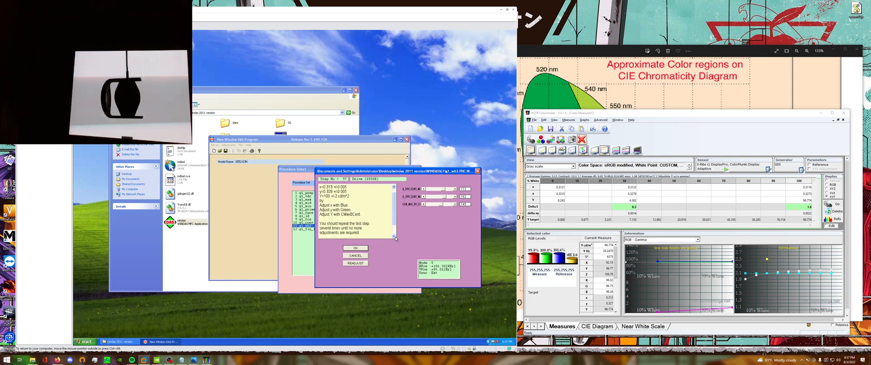
# Review the Drive (6500K) instructions and raise the maximum contrast level to reach about Y=100 cd/m².
pyautogui.click(395, 237)
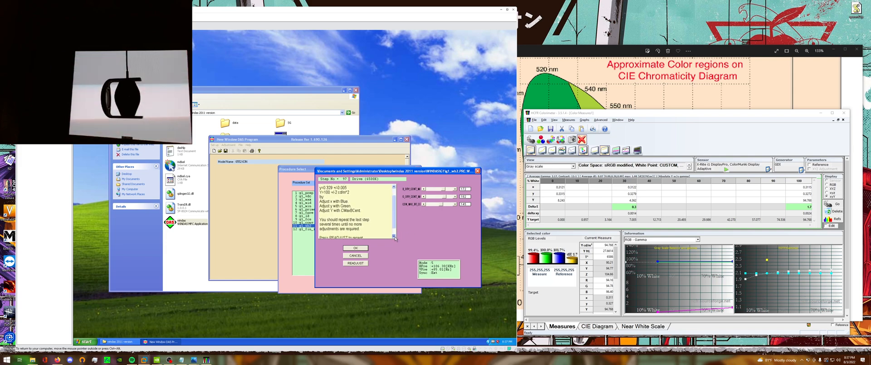
pyautogui.click(392, 187)
pyautogui.click(393, 188)
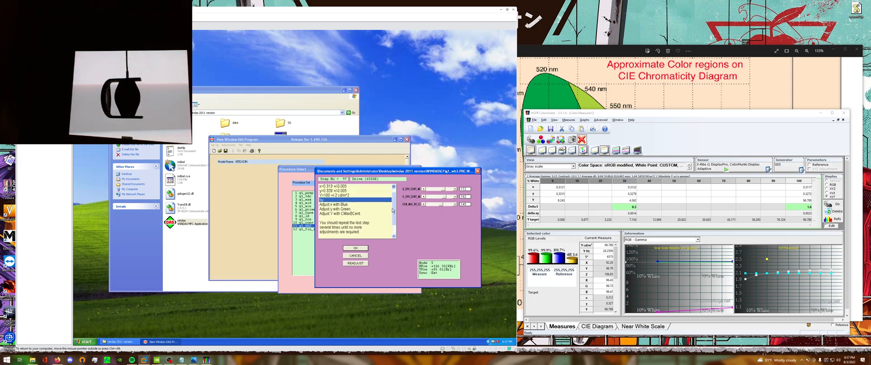
pyautogui.click(393, 235)
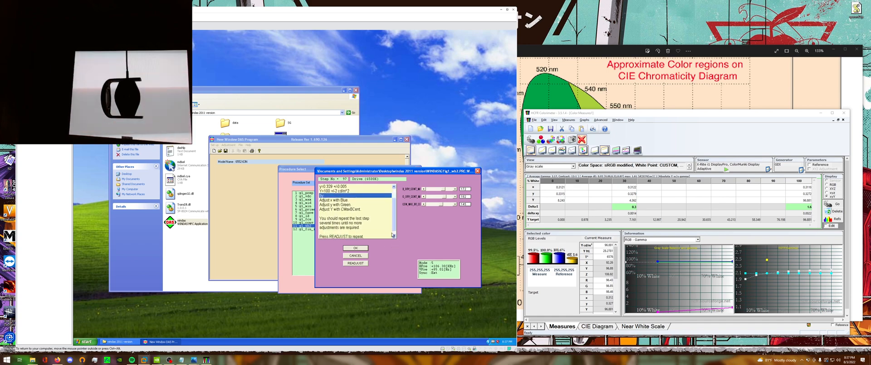
pyautogui.click(393, 235)
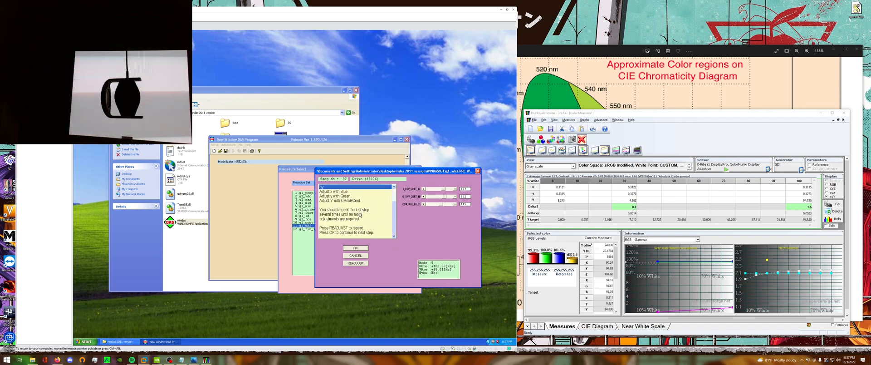
pyautogui.click(394, 187)
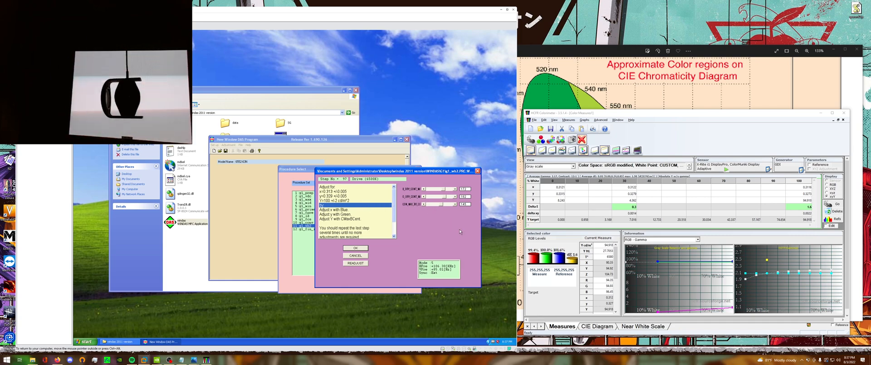
pyautogui.click(455, 205)
pyautogui.click(455, 204)
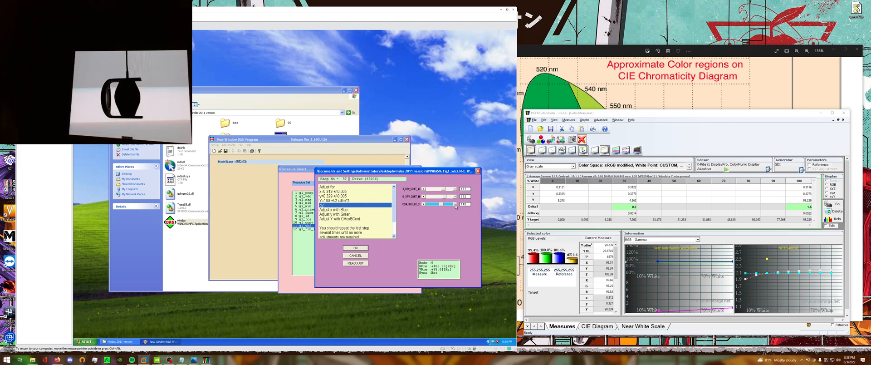
pyautogui.click(455, 204)
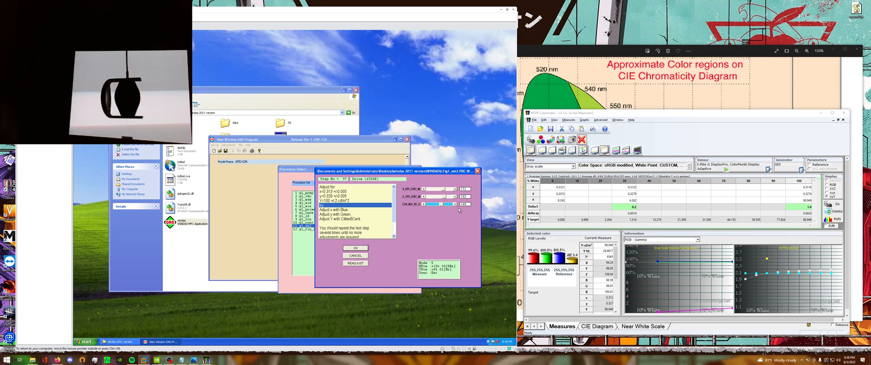
# Lower the blue and green drive slightly towards x=0.313, y=0.329, trim the maximum contrast to Y=100 cd/m², and accept Drive (6500K).
pyautogui.click(427, 190)
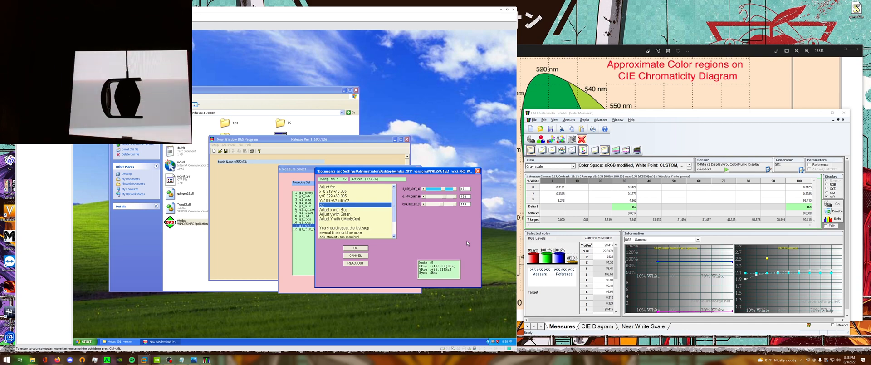
pyautogui.click(424, 189)
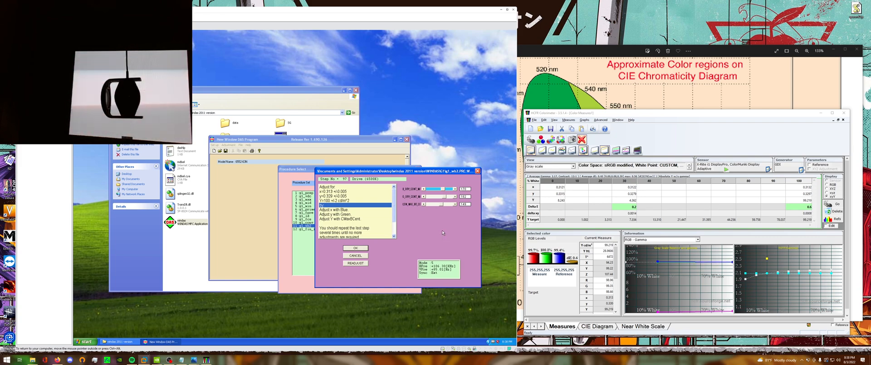
pyautogui.click(424, 196)
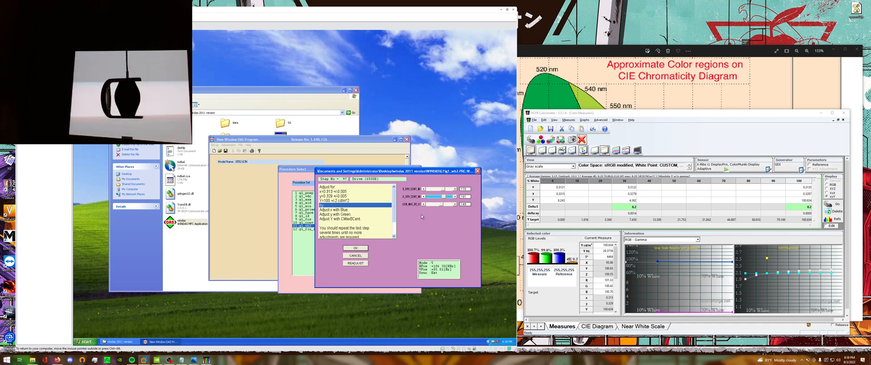
pyautogui.click(454, 204)
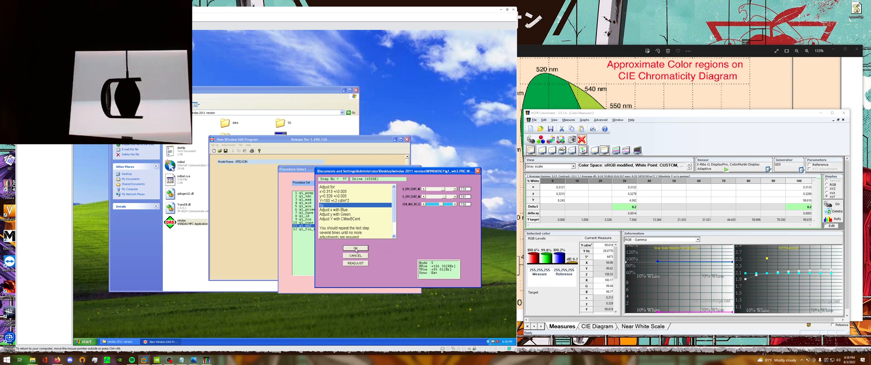
pyautogui.click(356, 248)
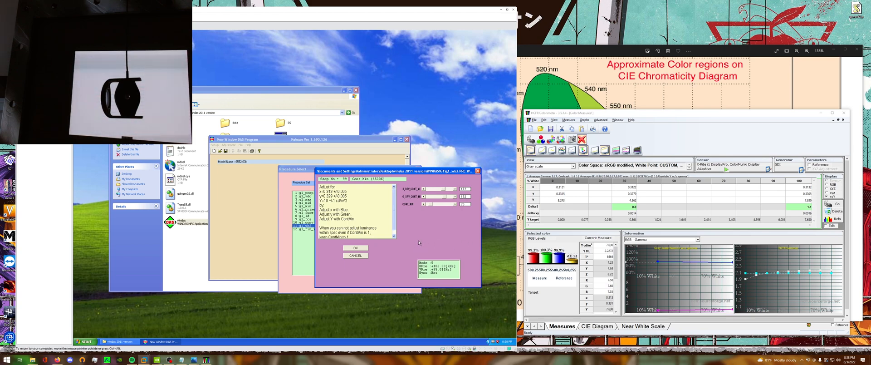
# Read the Cont Min (6500K) instructions and raise the minimum contrast level to bring luminance to about Y=10 cd/m².
pyautogui.click(395, 236)
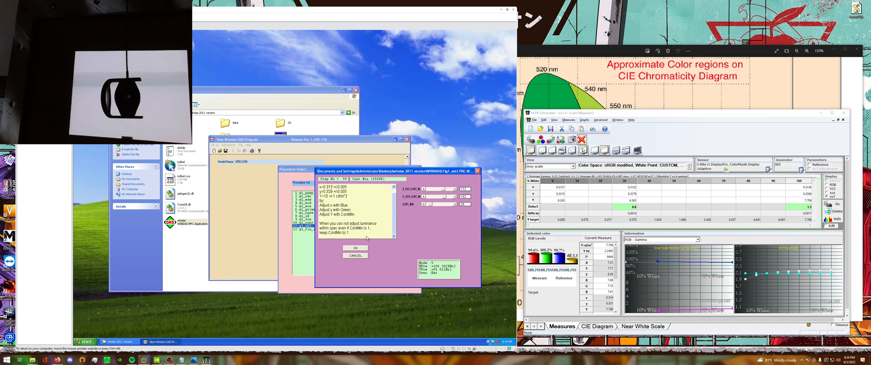
pyautogui.scroll(1, 385, 208)
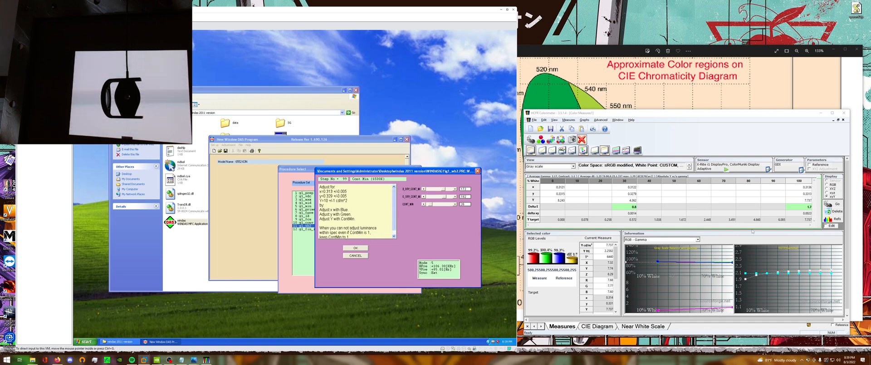
pyautogui.click(454, 205)
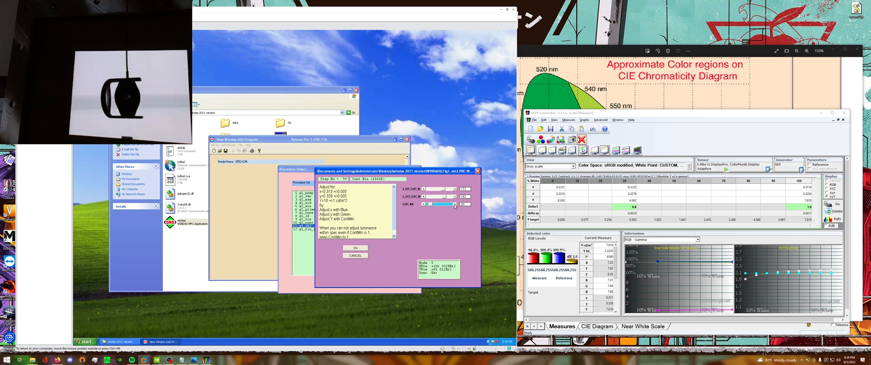
pyautogui.click(455, 205)
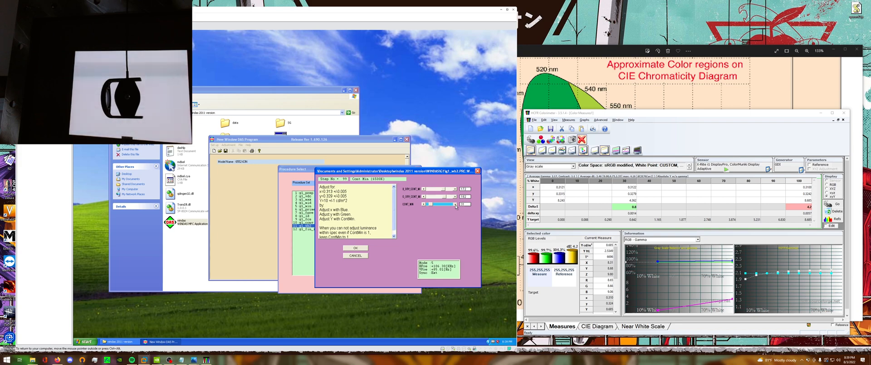
pyautogui.click(455, 204)
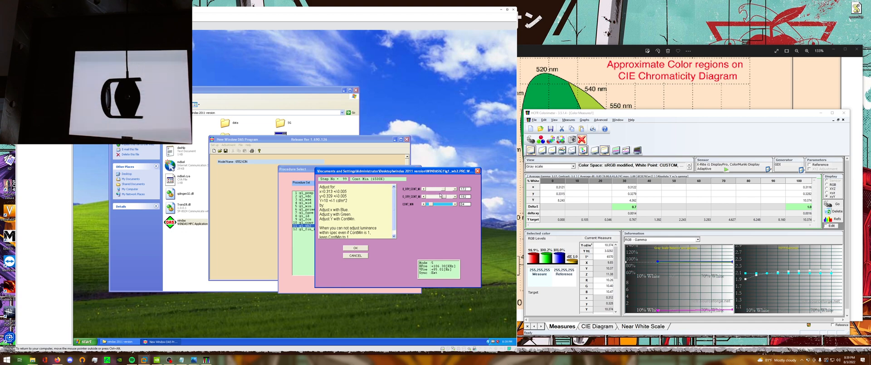
# Fine-tune blue, green and minimum contrast for Cont Min (6500K) to x=0.313, y=0.329, Y=10 cd/m², and accept the adjustment.
pyautogui.click(424, 189)
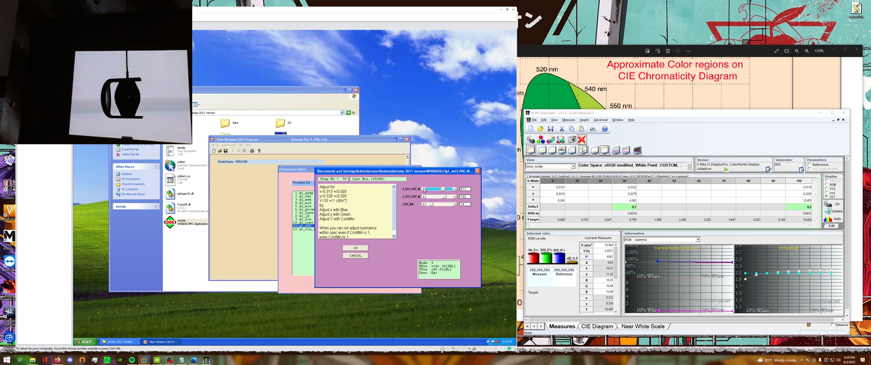
pyautogui.click(455, 189)
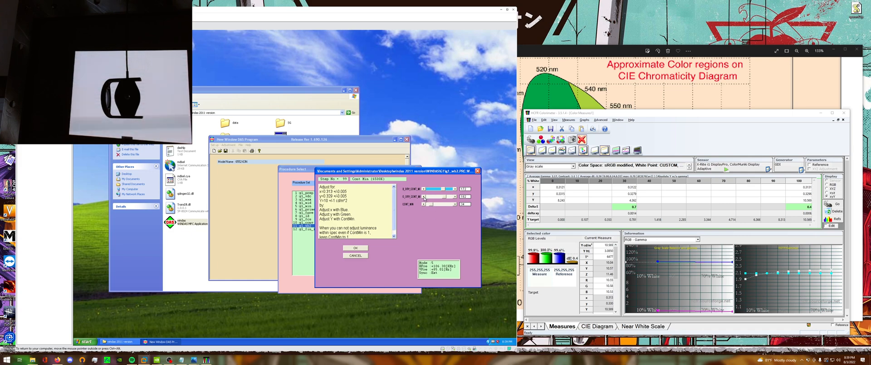
pyautogui.click(424, 204)
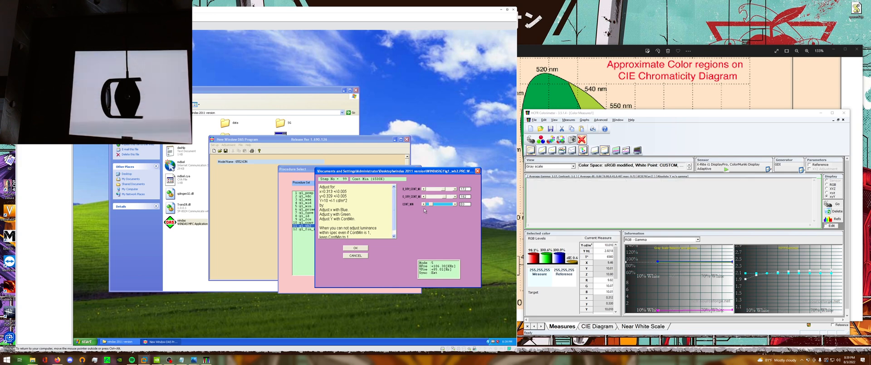
pyautogui.click(424, 190)
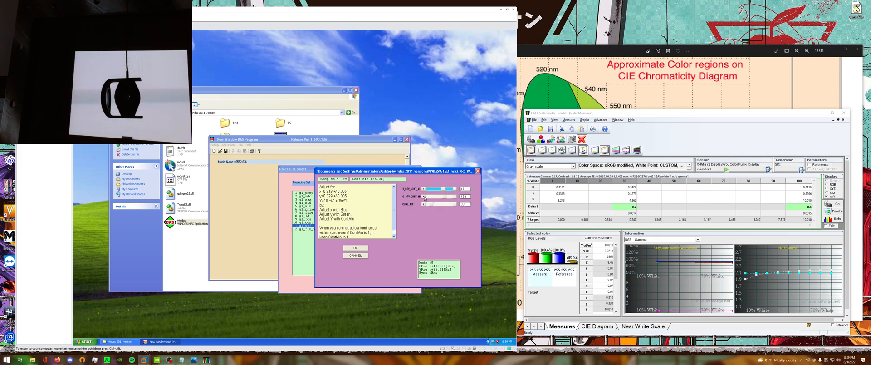
pyautogui.click(424, 197)
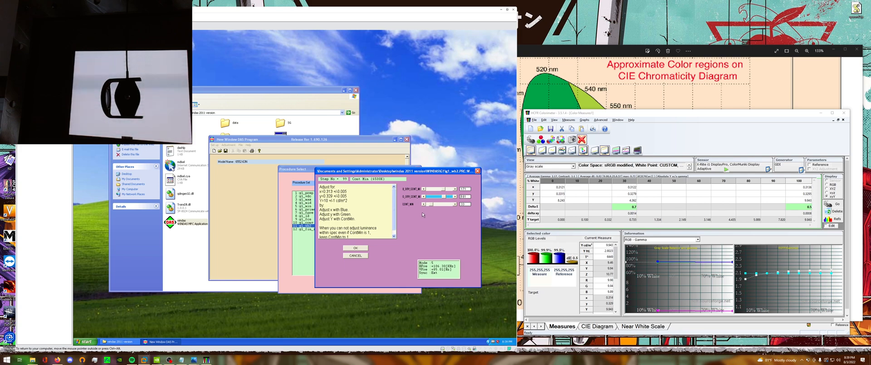
pyautogui.click(455, 188)
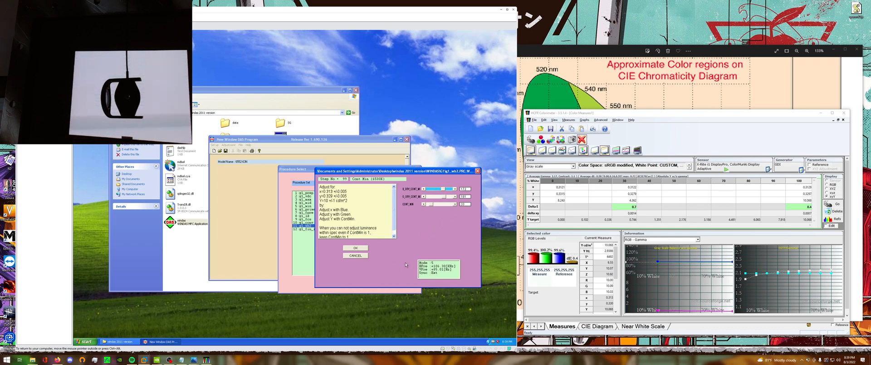
pyautogui.click(363, 249)
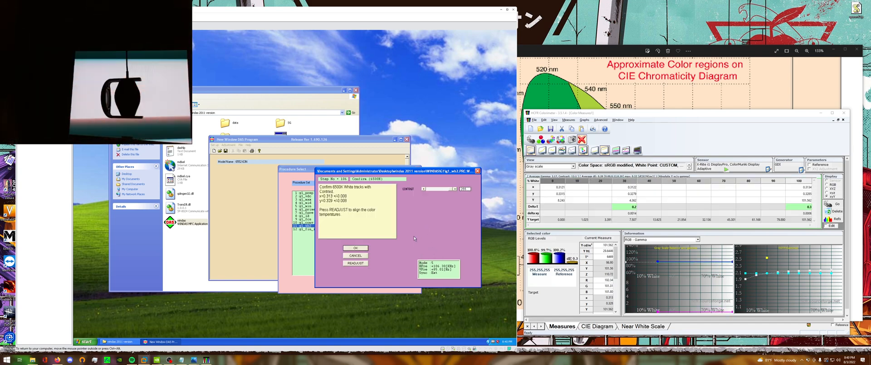
# Lower the contrast in stages to check that 6500K white tracks at x=0.313, y=0.329.
pyautogui.click(433, 189)
pyautogui.click(432, 189)
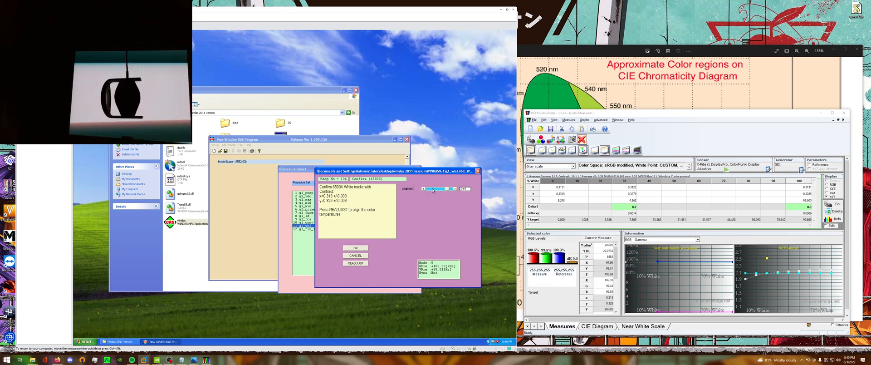
pyautogui.click(433, 188)
pyautogui.click(433, 189)
pyautogui.click(431, 190)
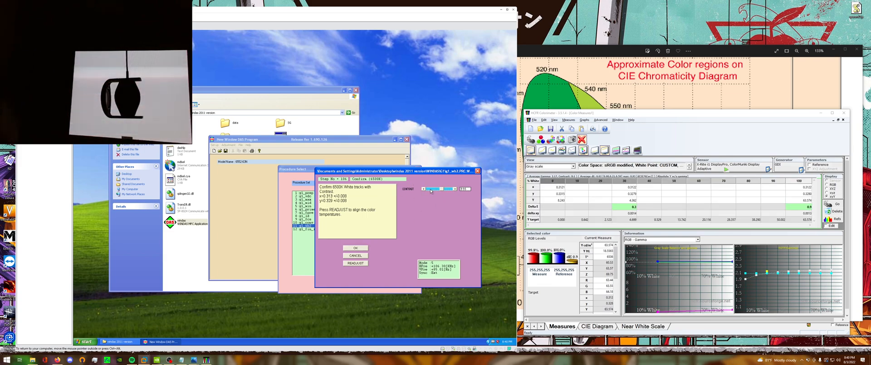
pyautogui.click(432, 189)
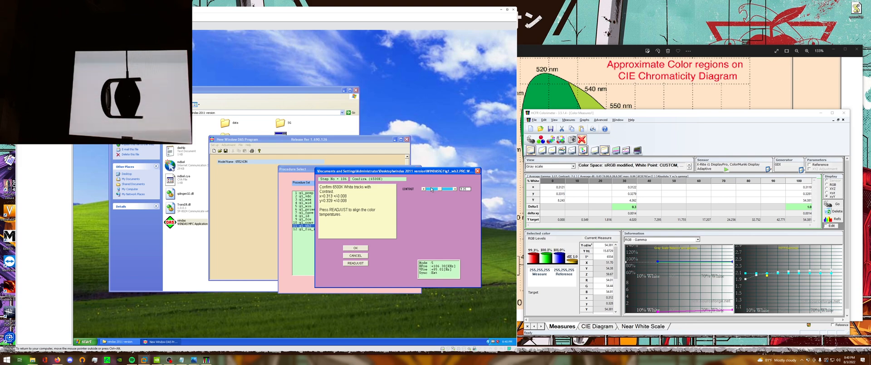
pyautogui.click(431, 189)
pyautogui.click(432, 190)
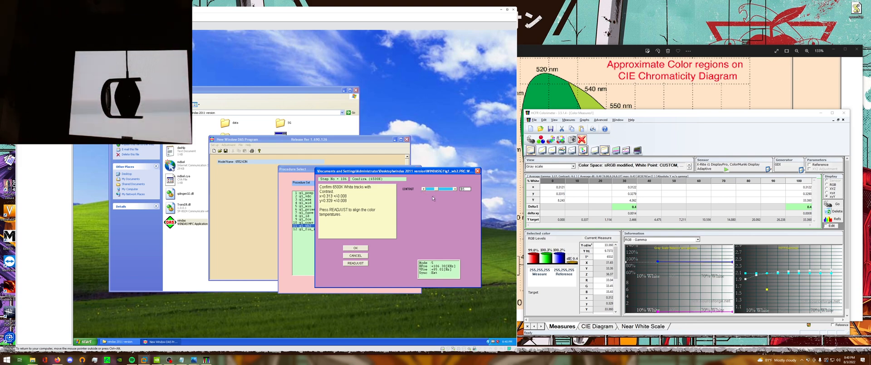
pyautogui.click(431, 189)
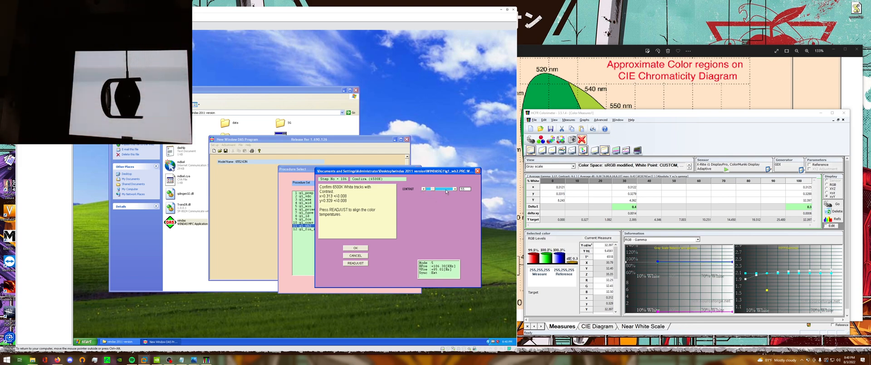
# Raise the contrast again in stages while checking white tracking, accept the Confirm (6500K) step, and confirm the input signal parameters.
pyautogui.click(447, 190)
pyautogui.click(449, 189)
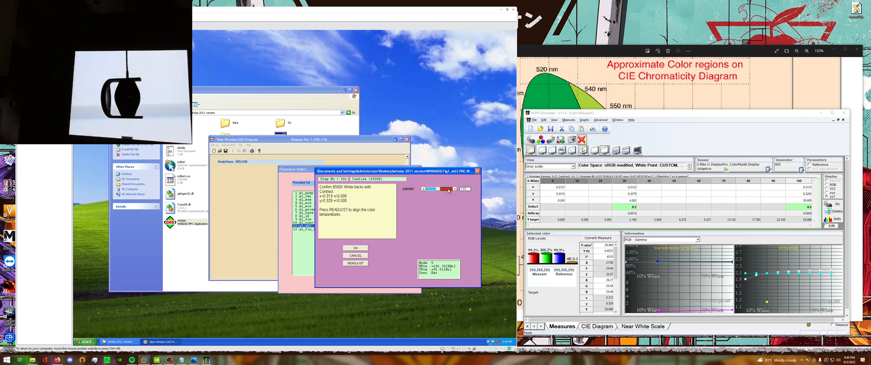
pyautogui.click(449, 190)
pyautogui.click(449, 190)
pyautogui.click(450, 189)
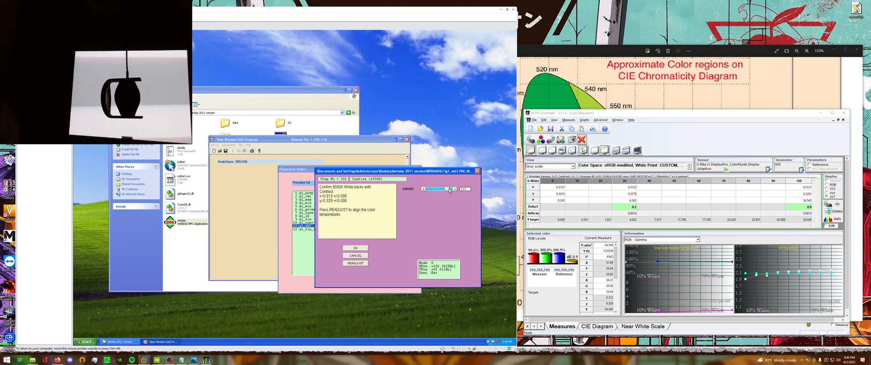
pyautogui.click(452, 190)
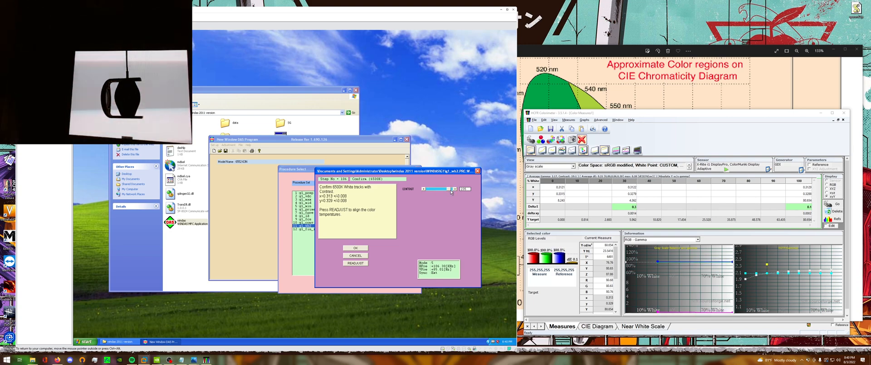
pyautogui.click(452, 189)
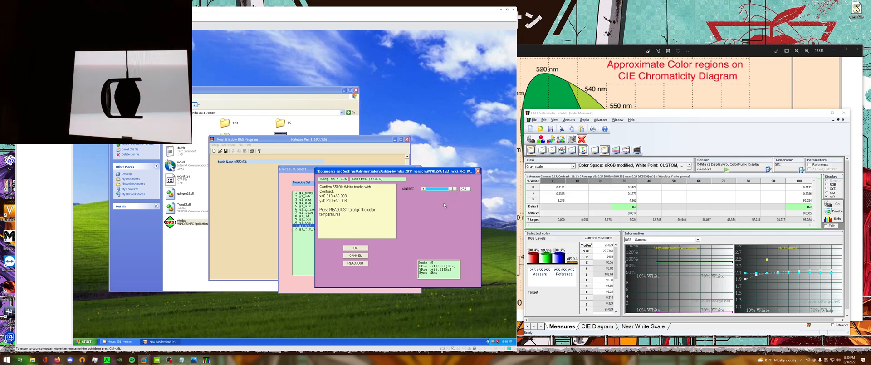
pyautogui.click(363, 250)
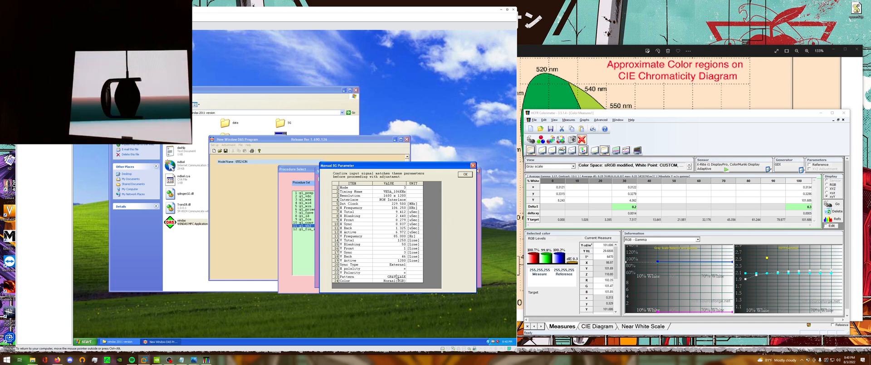
pyautogui.click(465, 175)
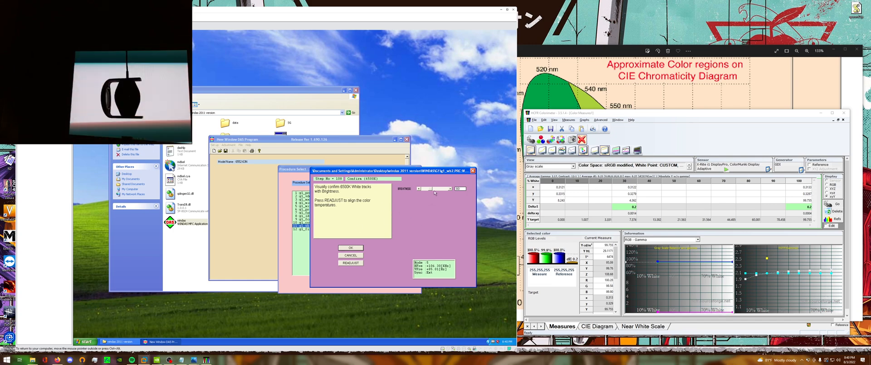
# Vary the brightness to check that 6500K white tracks, accept the Confirm (6500K) step, and start the 5000K color temperature adjustment.
pyautogui.moveTo(434, 192); pyautogui.dragTo(440, 191)
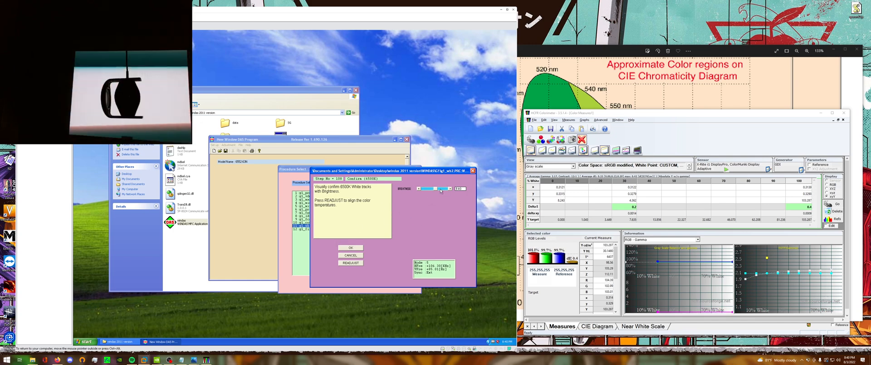
pyautogui.click(440, 191)
pyautogui.click(431, 191)
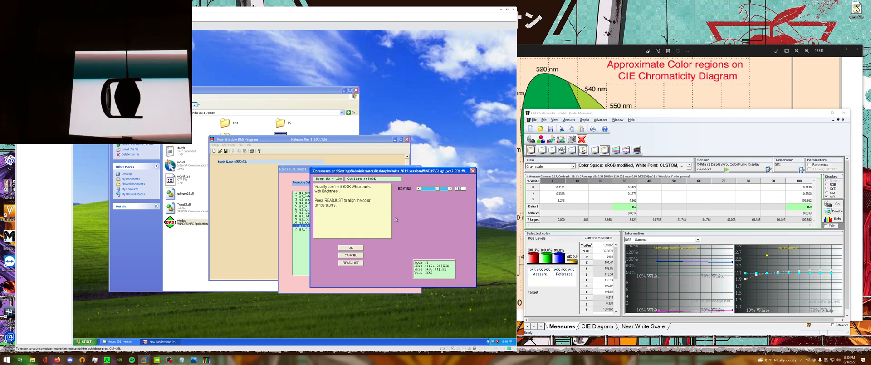
pyautogui.click(432, 189)
pyautogui.click(442, 189)
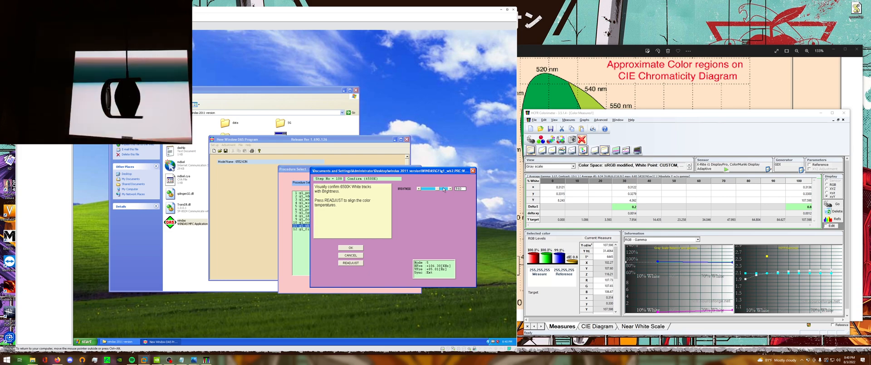
pyautogui.click(442, 189)
pyautogui.click(444, 189)
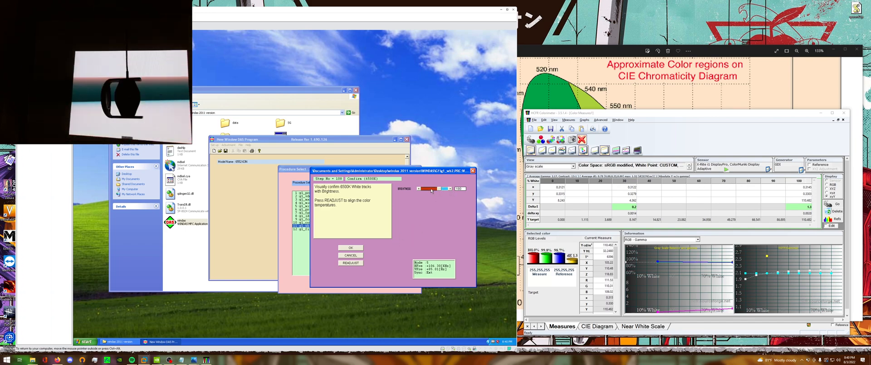
pyautogui.moveTo(440, 189); pyautogui.dragTo(432, 190)
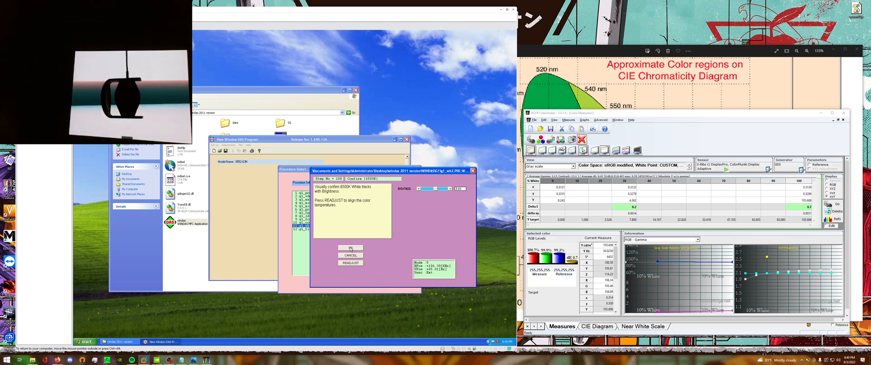
pyautogui.click(351, 248)
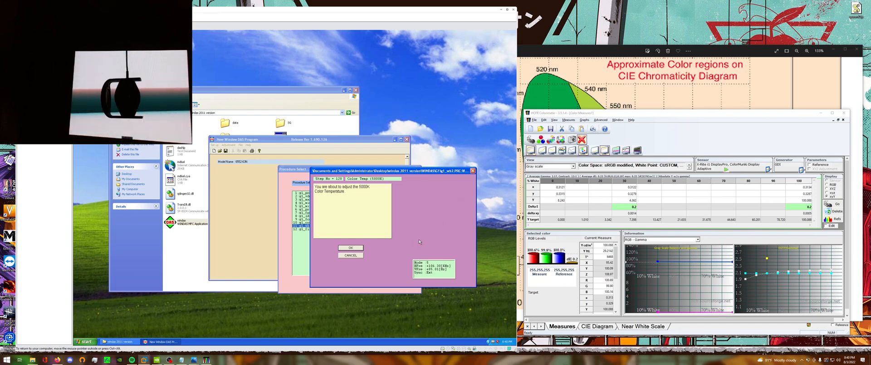
pyautogui.click(351, 248)
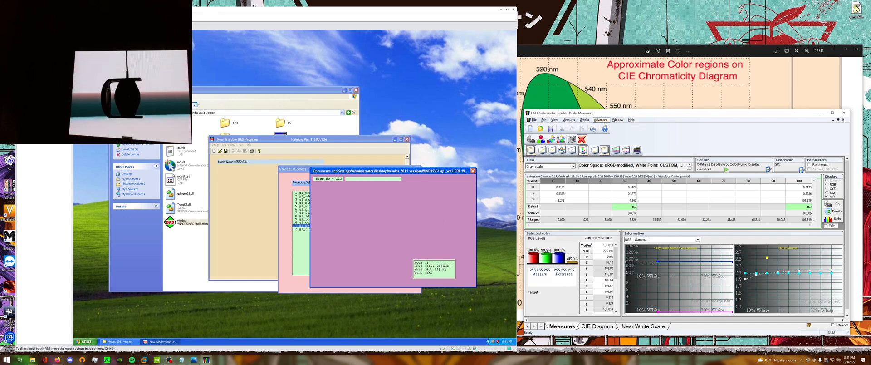
# Open the reference settings in HCFR's preferences and confirm the input signal parameters in WinDAS.
pyautogui.click(601, 120)
pyautogui.click(629, 151)
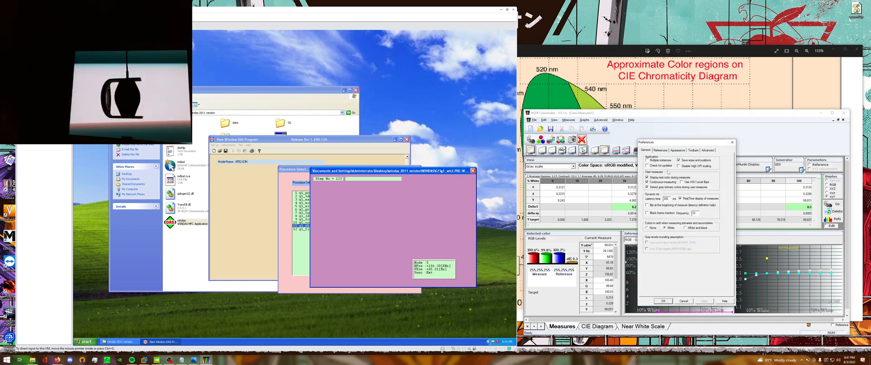
pyautogui.click(665, 154)
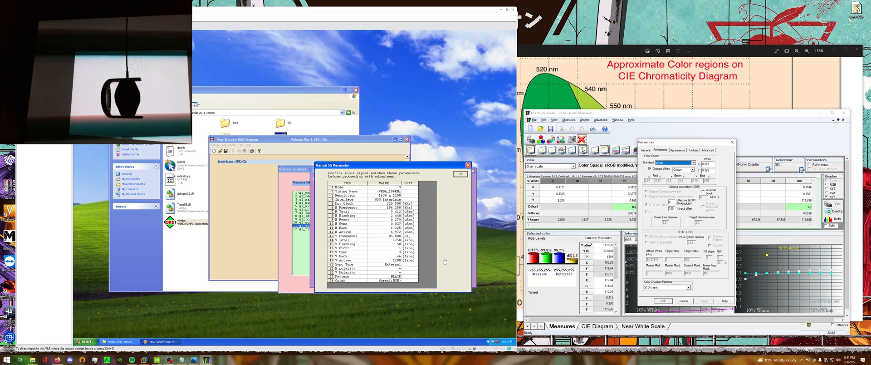
pyautogui.click(459, 176)
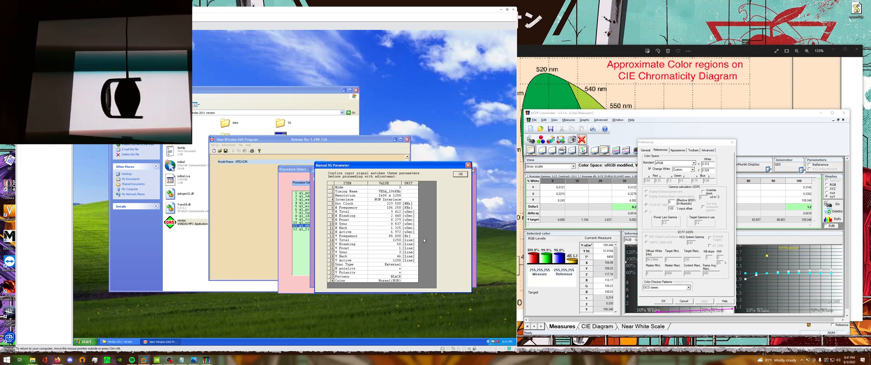
pyautogui.click(460, 174)
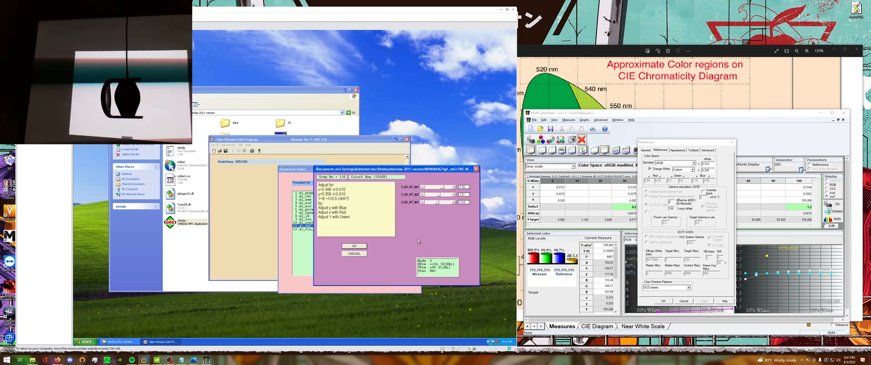
# Set HCFR's custom white reference to x=0.346, y=0.359 and apply it.
pyautogui.moveTo(713, 166); pyautogui.dragTo(700, 167)
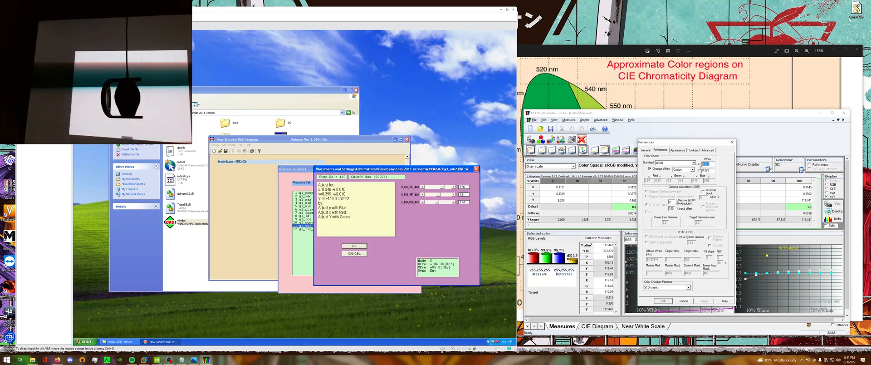
pyautogui.write('0')
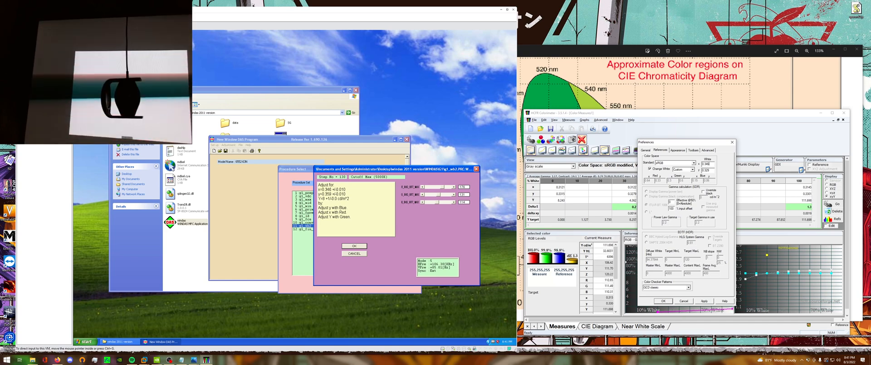
pyautogui.moveTo(713, 171); pyautogui.dragTo(650, 168)
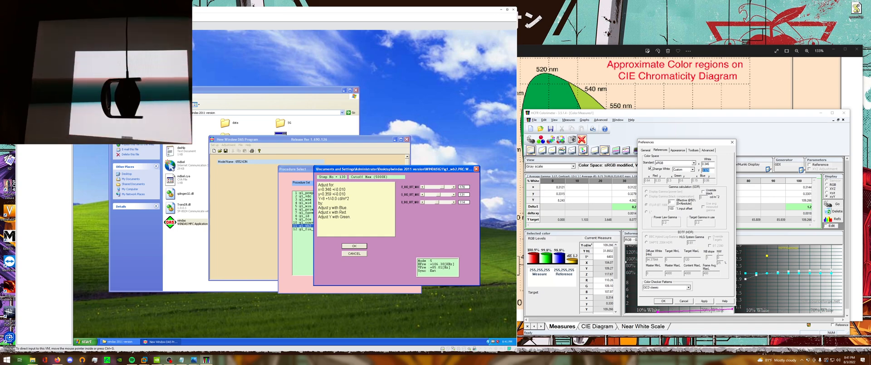
pyautogui.write('0.359')
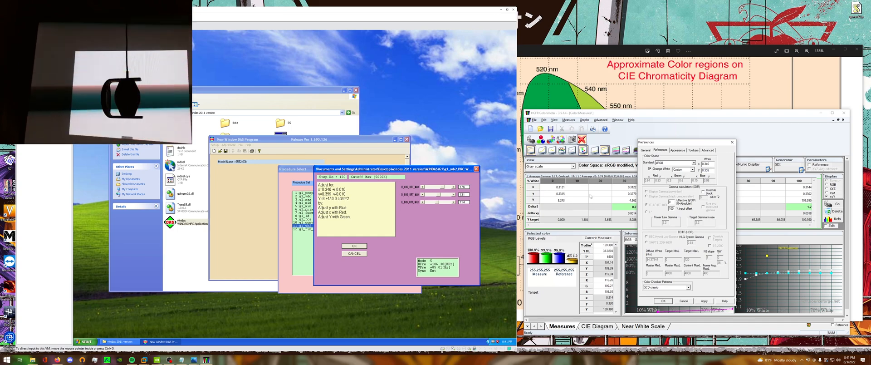
pyautogui.click(704, 300)
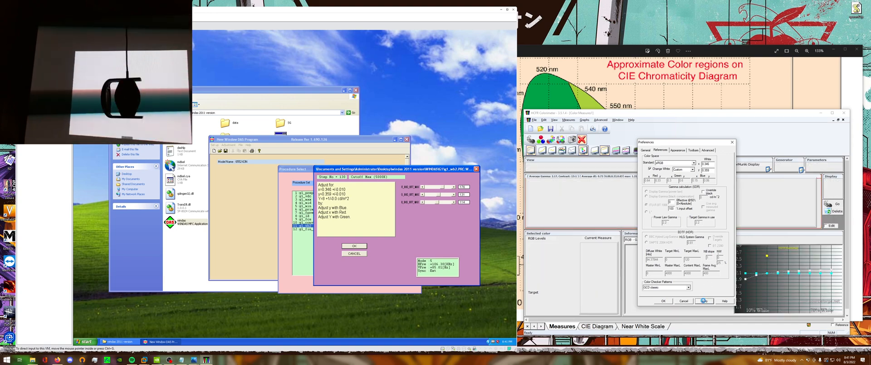
pyautogui.click(663, 300)
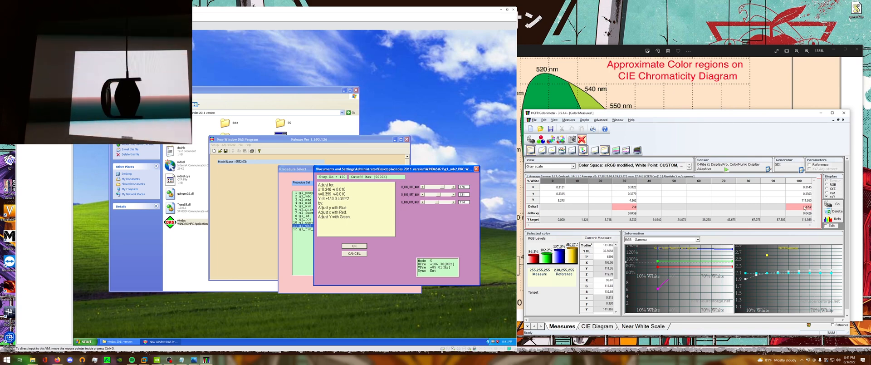
# Select the 0% gray scale measurement in HCFR and raise red in WinDAS to bring x to about 0.346.
pyautogui.click(553, 181)
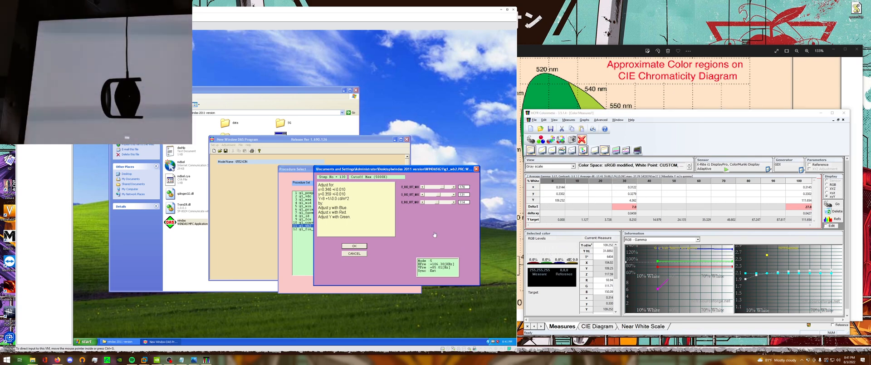
pyautogui.click(411, 225)
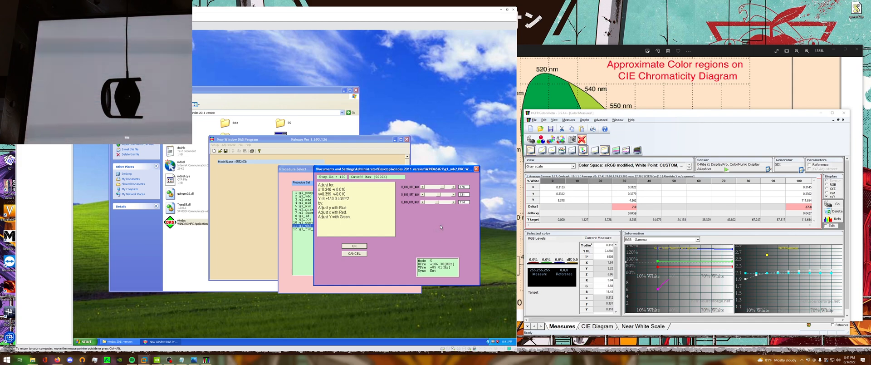
pyautogui.click(454, 187)
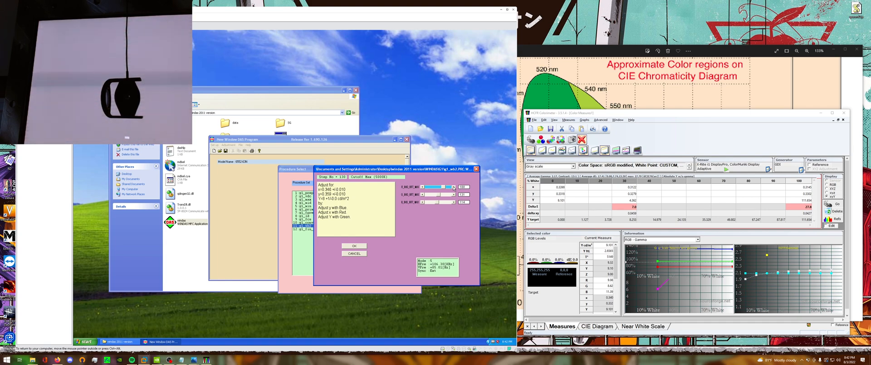
pyautogui.click(453, 187)
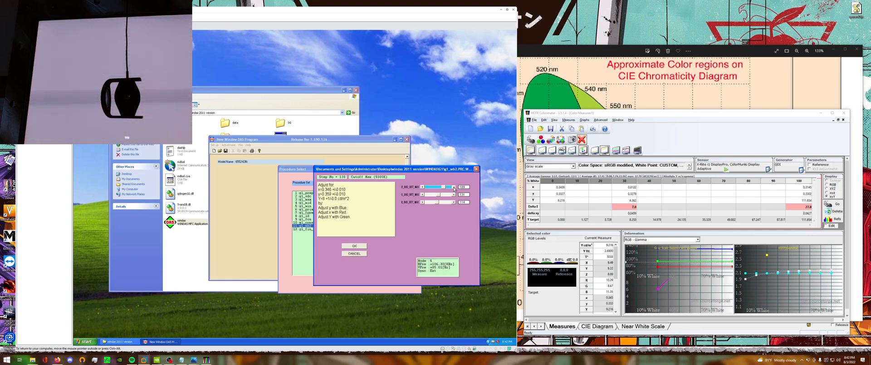
pyautogui.click(453, 187)
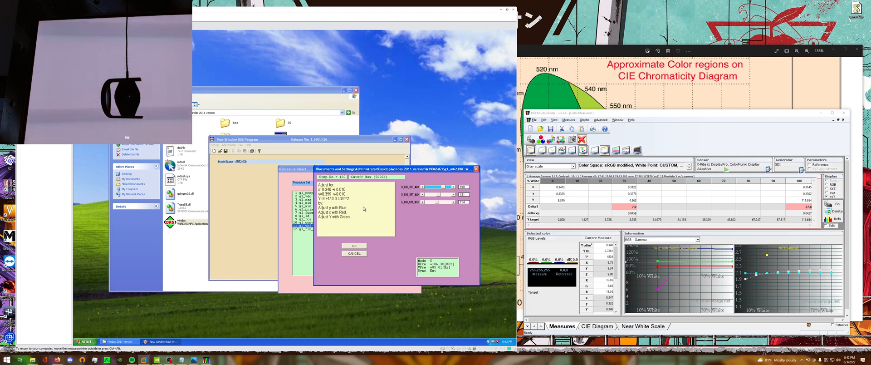
# Lower blue in the Cutoff Max (5000K) adjustment to bring y toward 0.359.
pyautogui.click(422, 202)
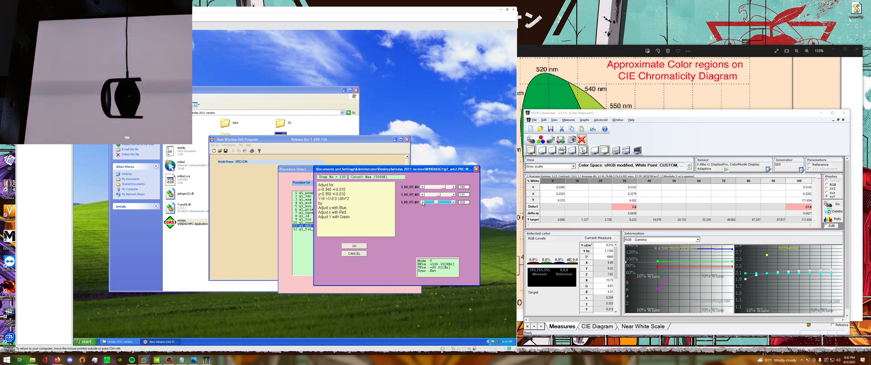
pyautogui.click(422, 202)
pyautogui.click(422, 202)
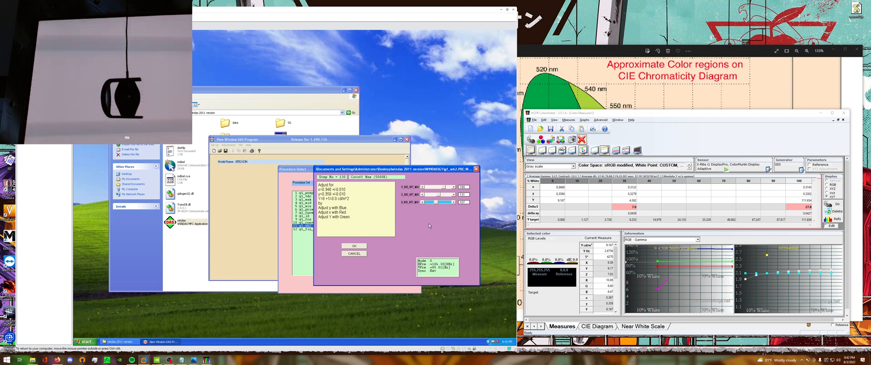
# Fine-tune red toward x=0.346, y=0.359 within ±0.010 and accept the Cutoff Max (5000K) adjustment.
pyautogui.click(422, 187)
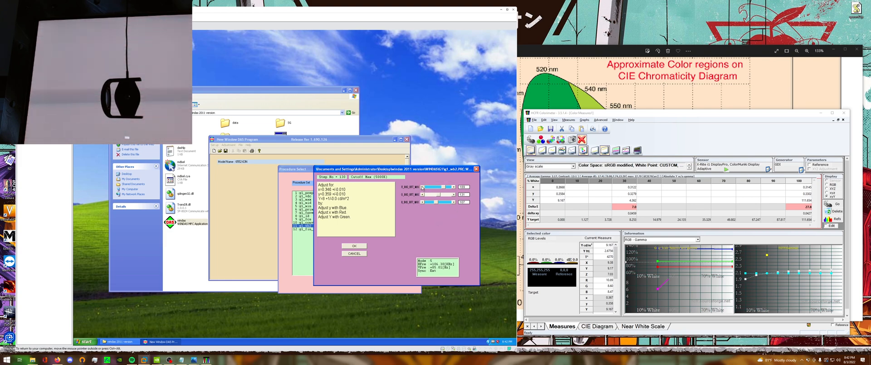
pyautogui.click(422, 187)
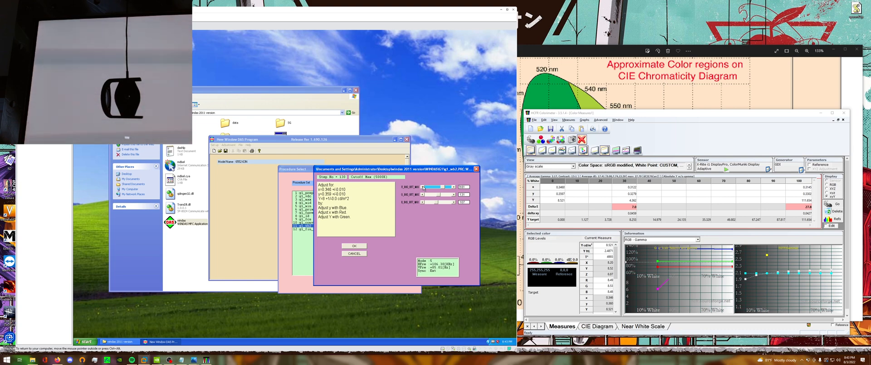
pyautogui.click(454, 186)
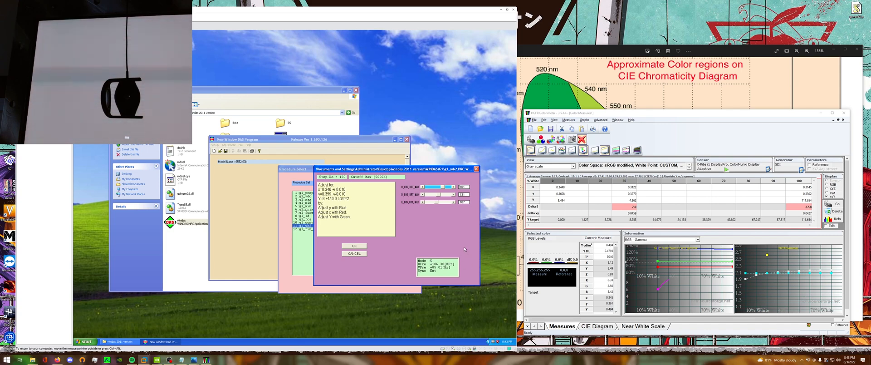
pyautogui.click(362, 246)
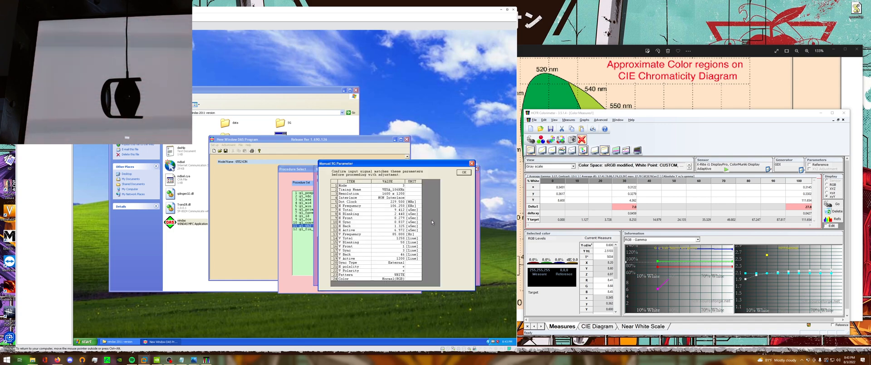
# Confirm the input signal parameters and lower the maximum contrast level for Drive (5000K) to bring Y to about 100 cd/m².
pyautogui.moveTo(429, 167); pyautogui.dragTo(422, 180)
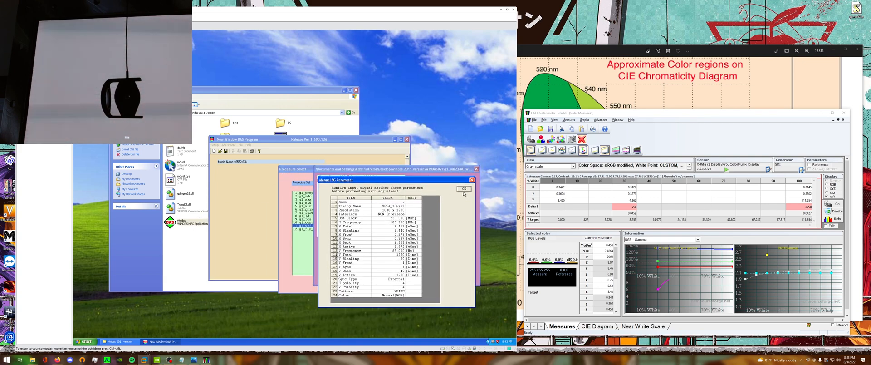
pyautogui.click(464, 189)
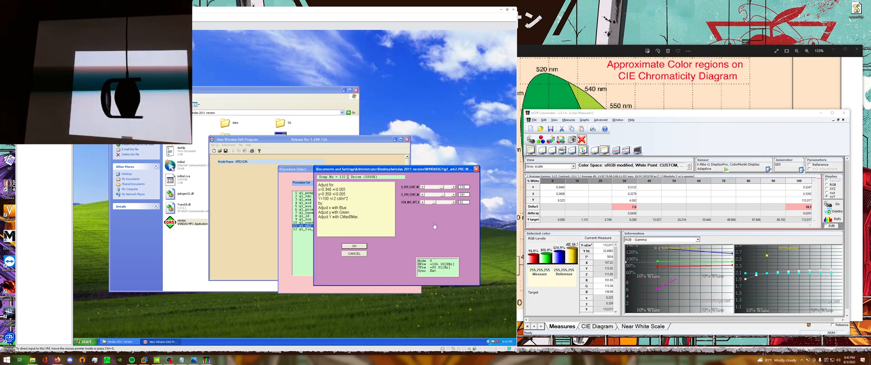
pyautogui.click(423, 202)
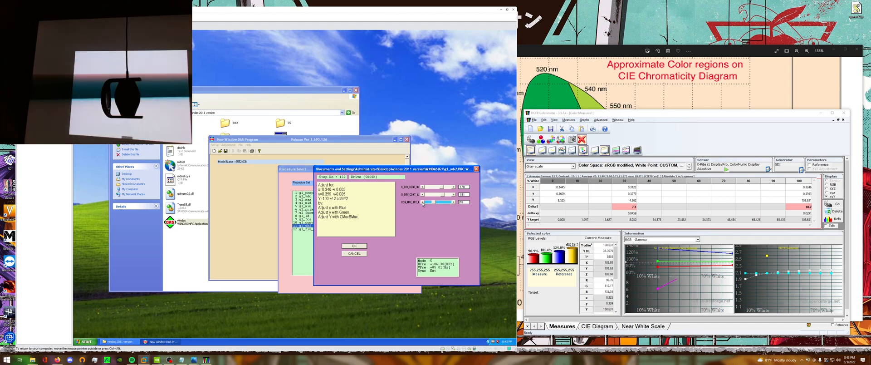
pyautogui.click(422, 201)
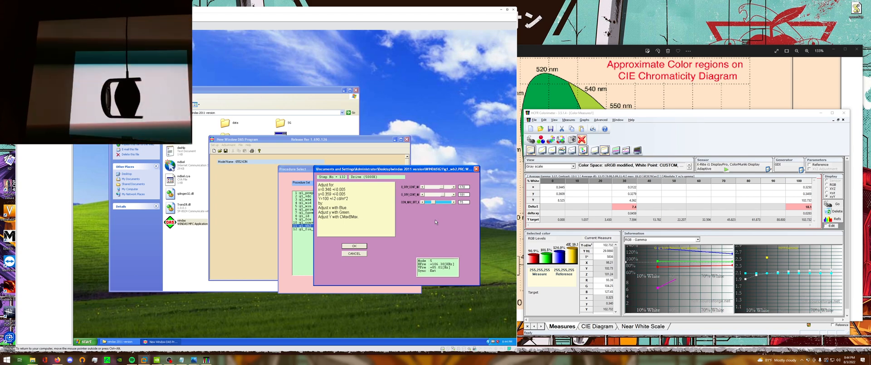
# Lower blue and green in Drive (5000K) toward x=0.346, y=0.359, and raise CMaxBMax to keep Y near 100 cd/m².
pyautogui.click(437, 190)
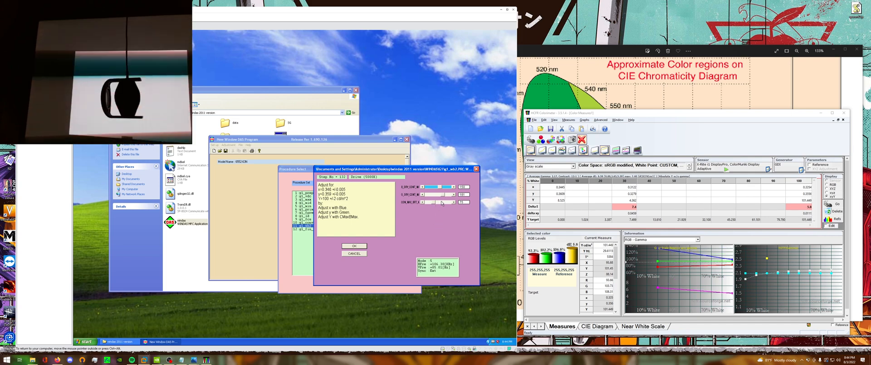
pyautogui.click(421, 187)
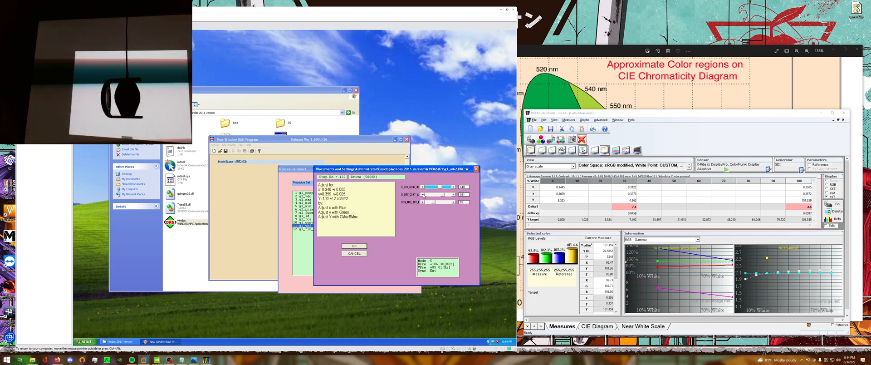
pyautogui.click(422, 194)
pyautogui.click(422, 194)
pyautogui.click(422, 194)
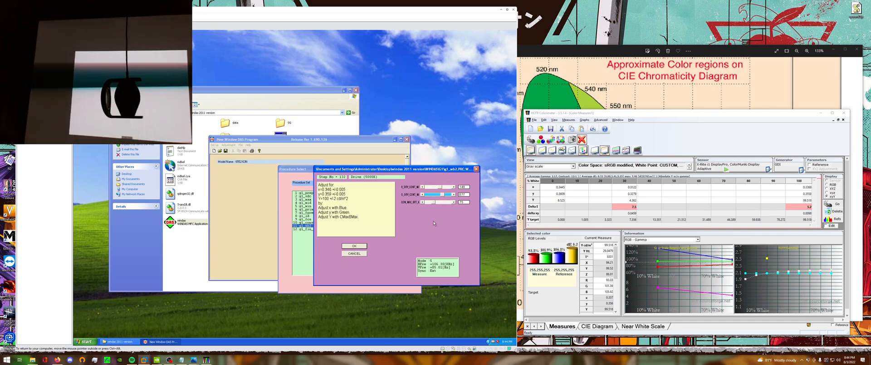
pyautogui.click(423, 187)
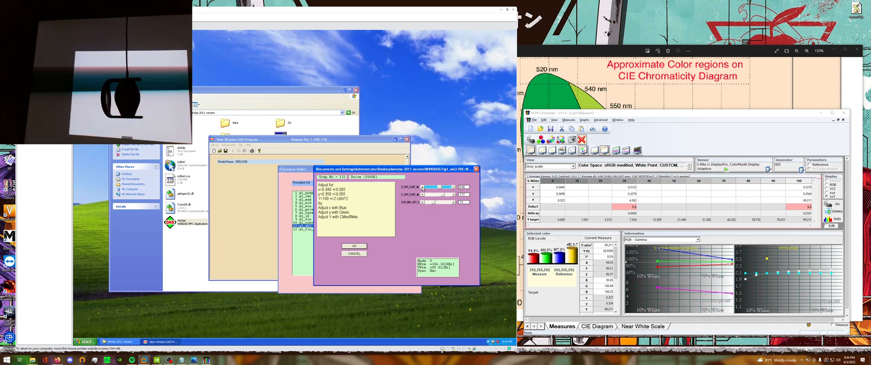
pyautogui.click(423, 187)
pyautogui.click(422, 187)
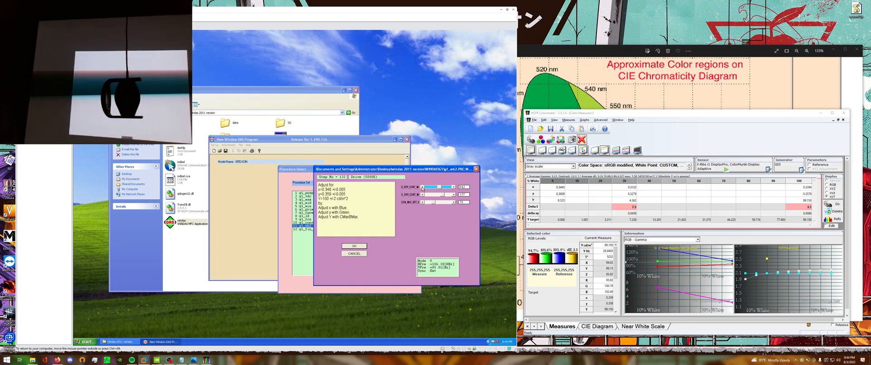
pyautogui.click(453, 201)
pyautogui.click(453, 201)
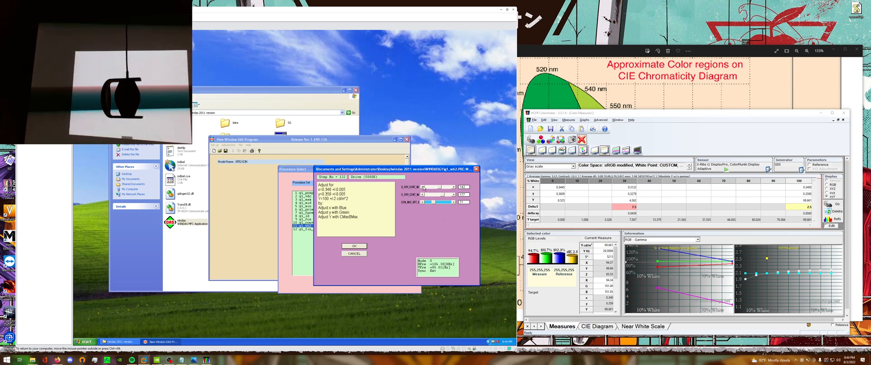
# Coarsely reduce the blue and green drive, and raise both in small increments toward x=0.346, y=0.359.
pyautogui.click(437, 188)
pyautogui.click(436, 194)
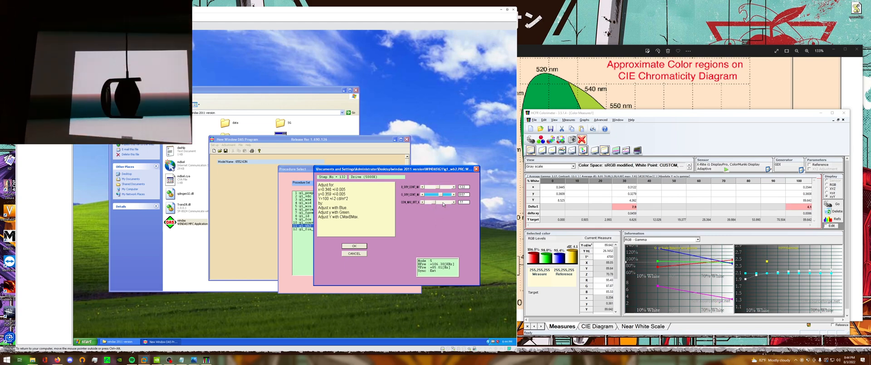
pyautogui.click(454, 187)
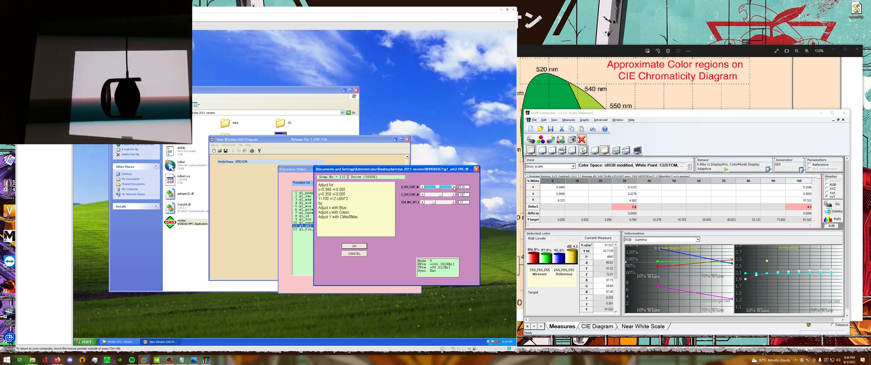
pyautogui.click(455, 187)
pyautogui.click(453, 195)
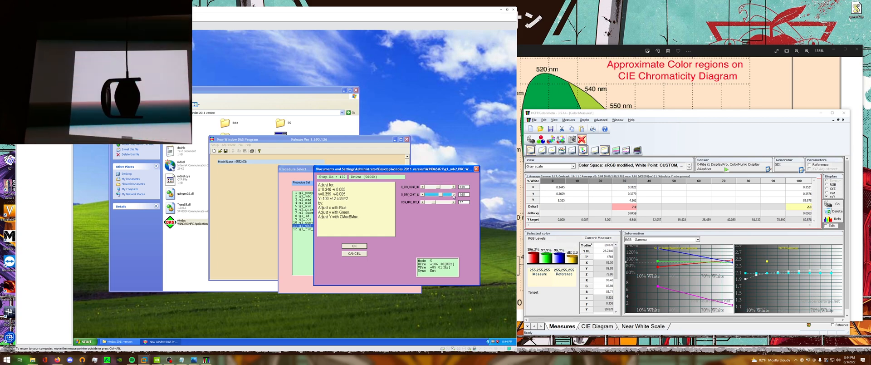
pyautogui.click(454, 195)
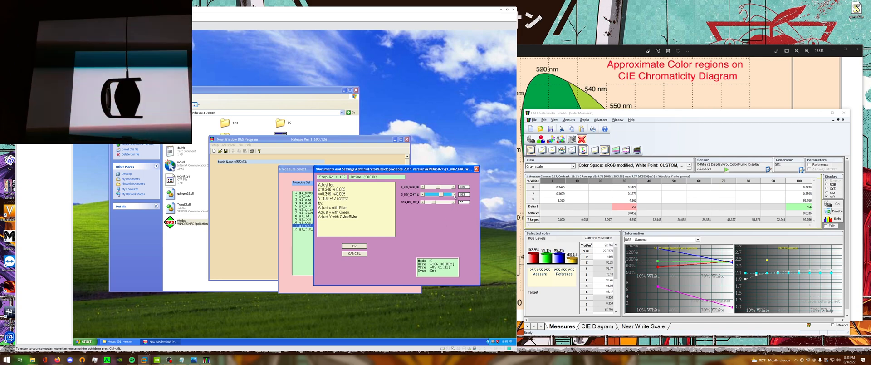
# Fine-tune blue and green upward in Drive (5000K) to reach x=0.346 and y=0.359 within ±0.005.
pyautogui.click(454, 187)
pyautogui.click(454, 187)
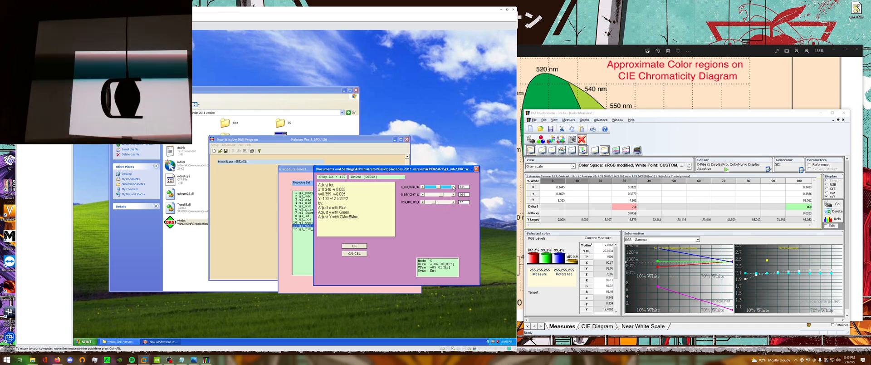
pyautogui.click(454, 187)
pyautogui.click(454, 188)
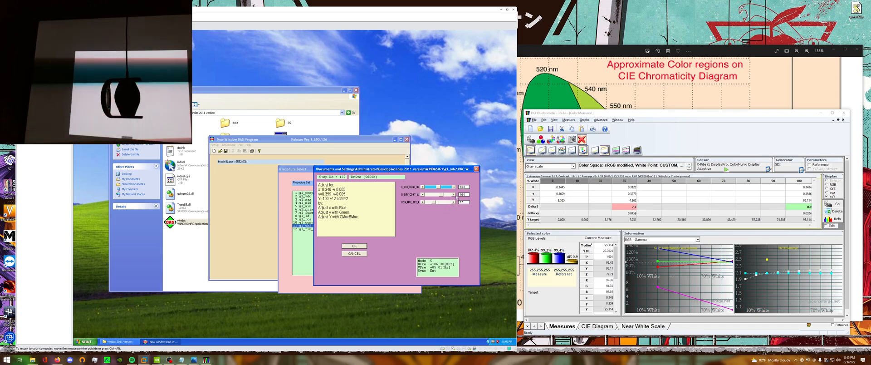
pyautogui.click(454, 195)
pyautogui.click(454, 195)
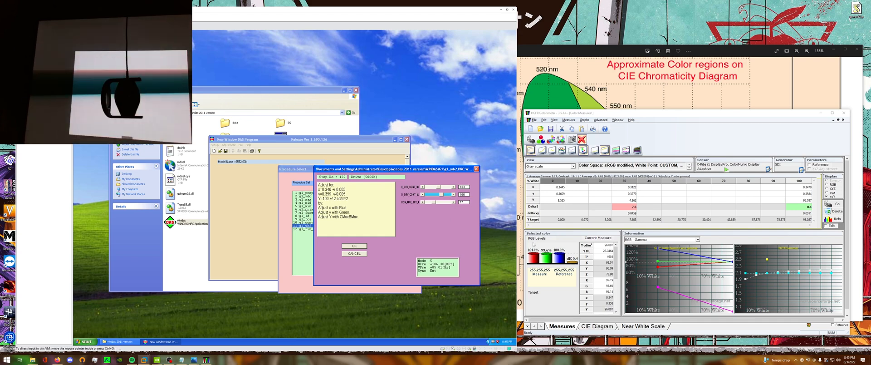
pyautogui.click(454, 187)
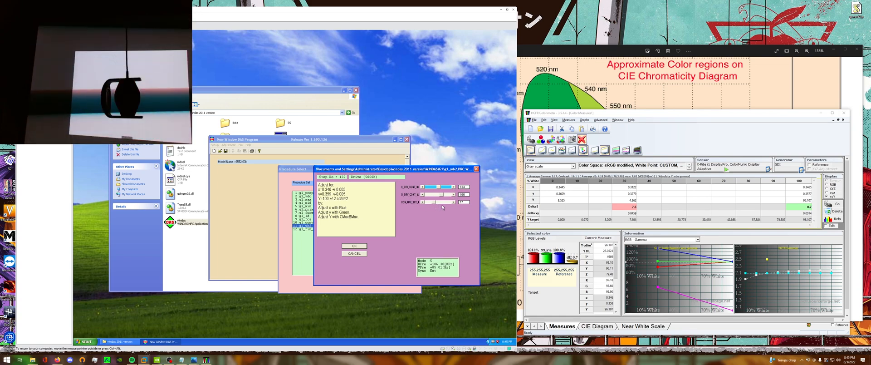
pyautogui.click(453, 195)
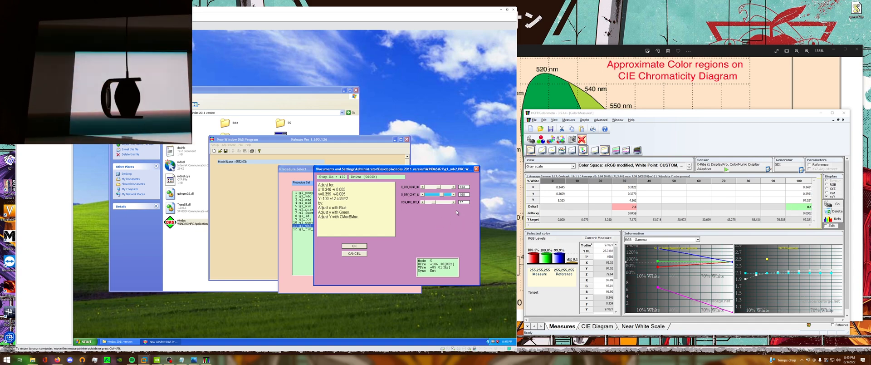
# Raise CMaxBMax to bring Y within 100 ±2 cd/m² and accept the Drive (5000K) adjustment.
pyautogui.click(454, 201)
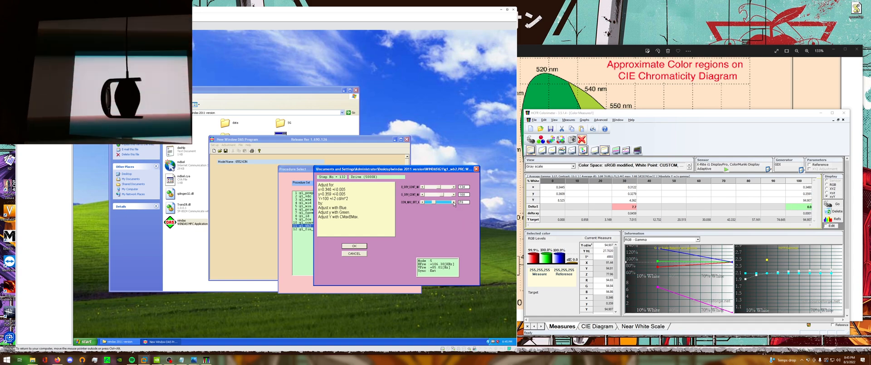
pyautogui.click(454, 202)
pyautogui.click(454, 201)
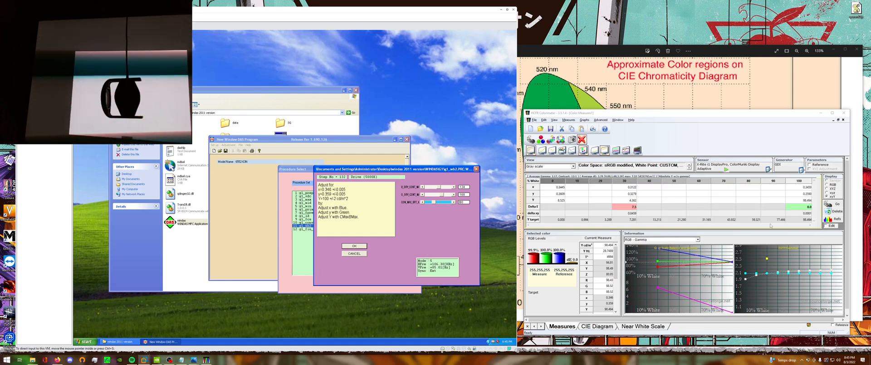
pyautogui.click(361, 244)
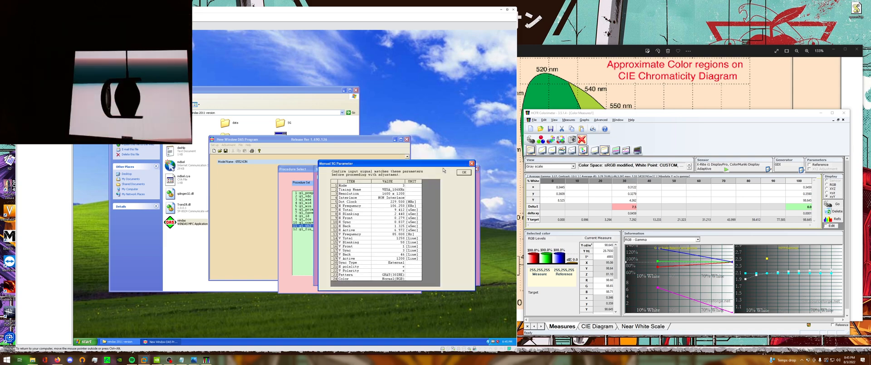
# Confirm the 30 IRE gray signal parameters, tune blue in Cutoff Min (5000K) toward y=0.359 within ±0.010, and accept.
pyautogui.click(463, 172)
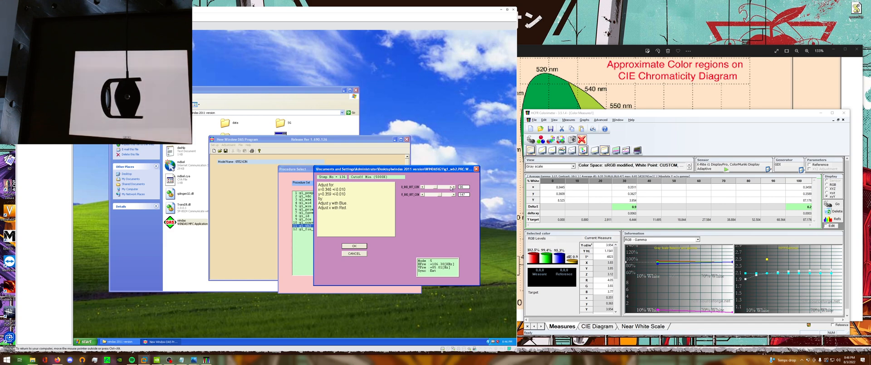
pyautogui.click(453, 187)
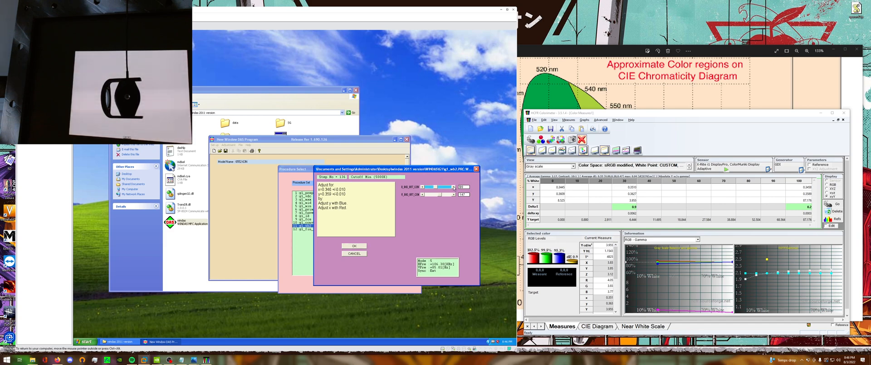
pyautogui.click(453, 187)
pyautogui.click(423, 187)
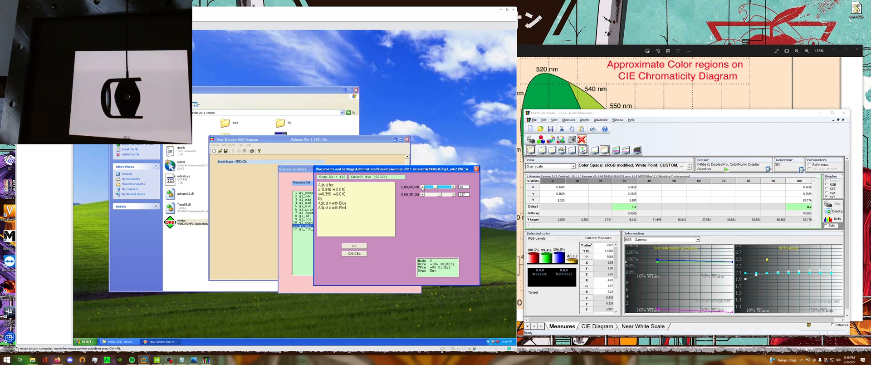
pyautogui.click(423, 188)
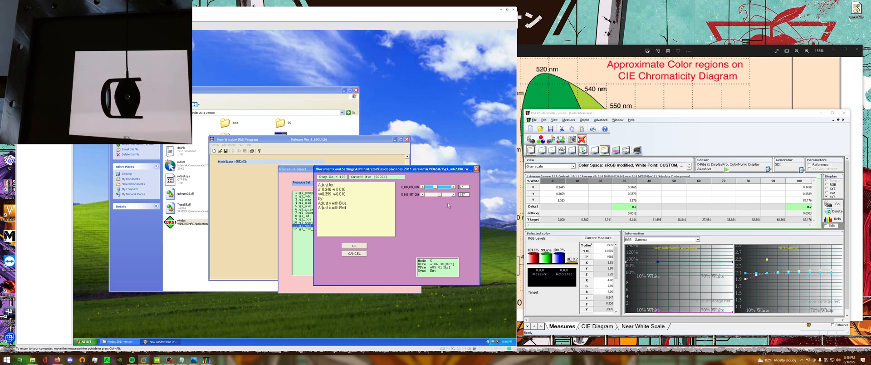
pyautogui.click(362, 247)
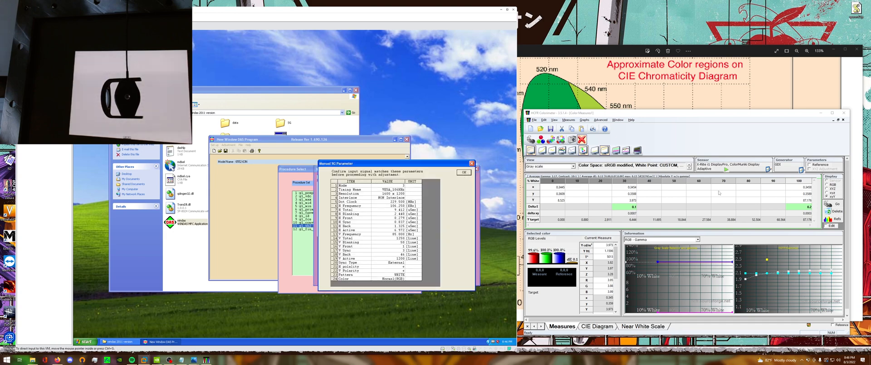
# Select the 100% gray scale measurement in HCFR and confirm the white-pattern signal parameters in WinDAS.
pyautogui.click(785, 202)
pyautogui.click(798, 201)
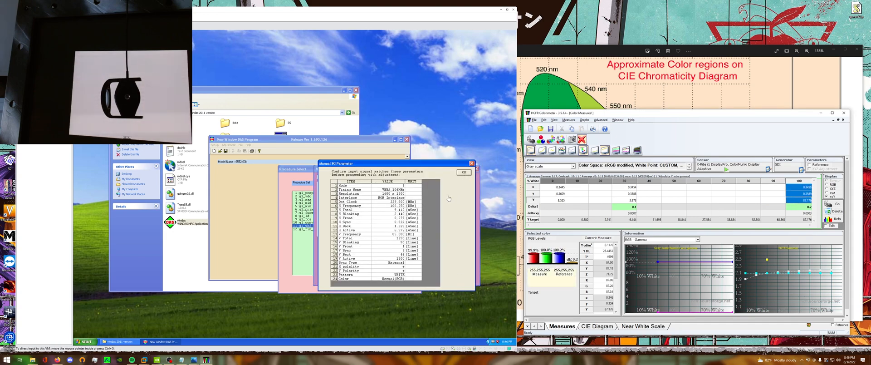
pyautogui.click(464, 172)
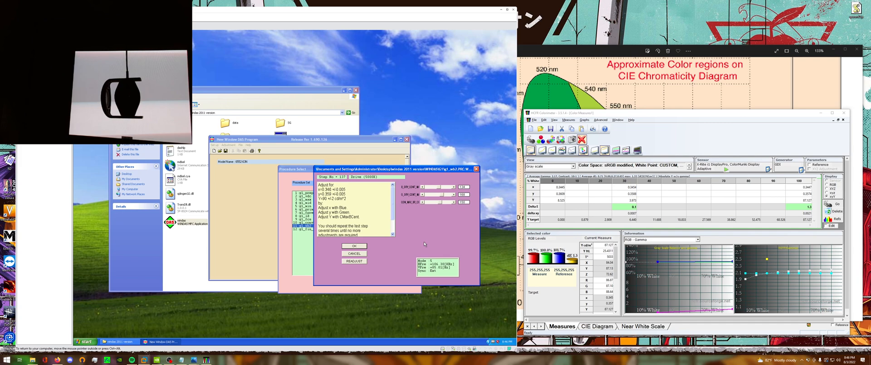
# Following the Drive (5000K) instructions, raise CMaxBCent for Y=90 ±2 cd/m², lower blue toward x=0.346, and accept.
pyautogui.click(393, 234)
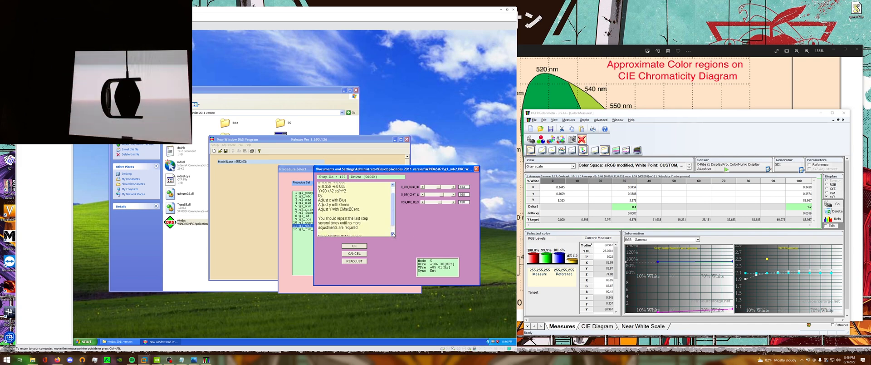
pyautogui.click(393, 186)
pyautogui.click(393, 185)
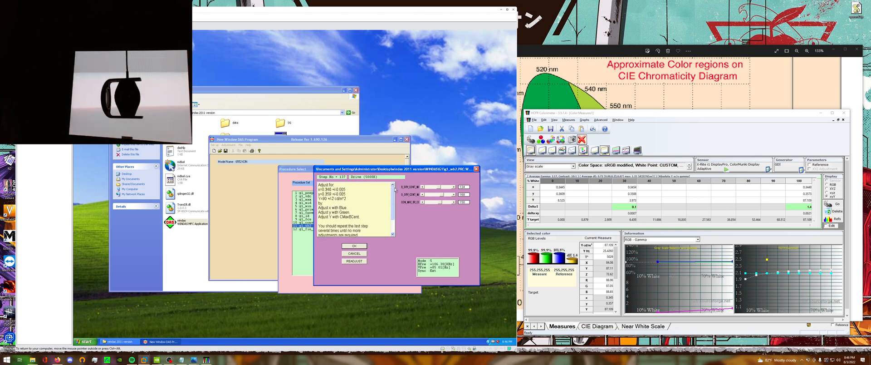
pyautogui.click(455, 203)
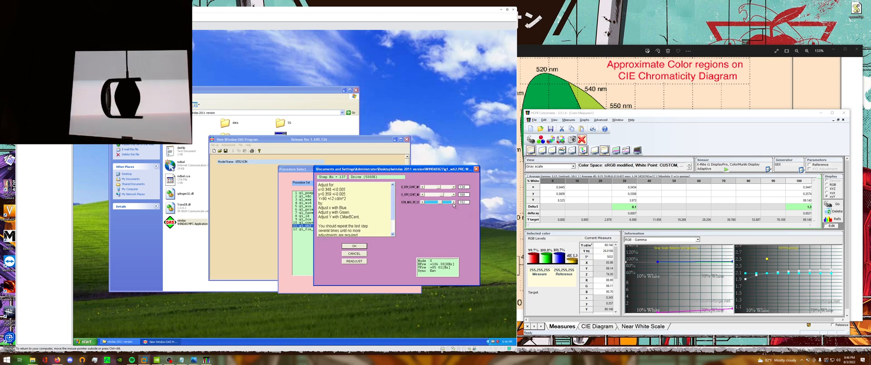
pyautogui.click(422, 187)
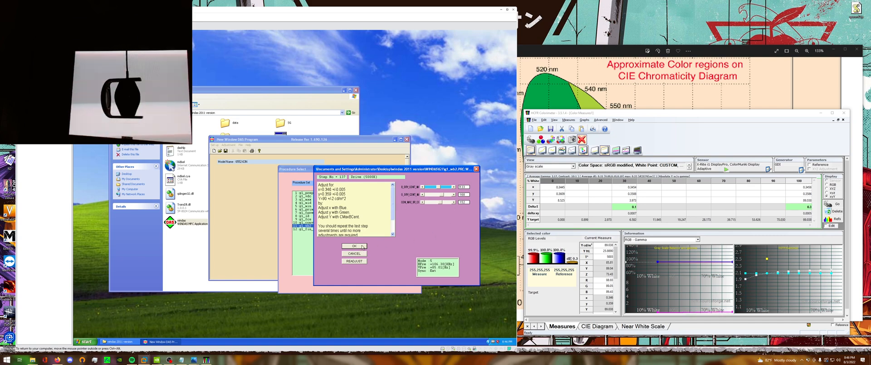
pyautogui.click(362, 246)
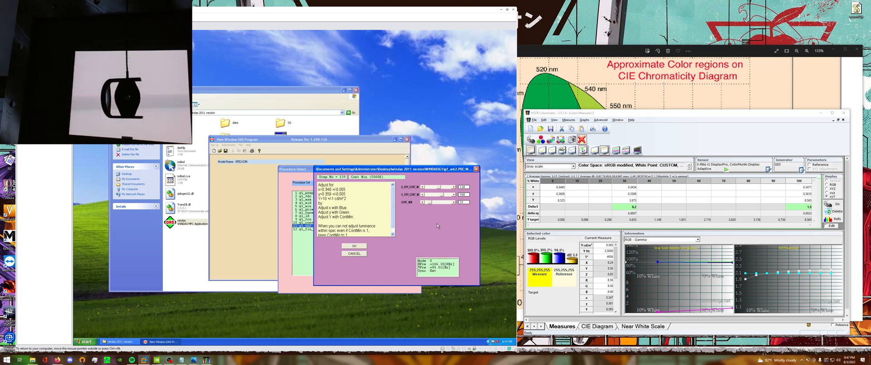
# In Cont Min (5000K), adjust ContMin for Y=10 ±1 cd/m², fine-tune blue and green toward x=0.346, y=0.359 within ±0.005, and accept.
pyautogui.click(454, 202)
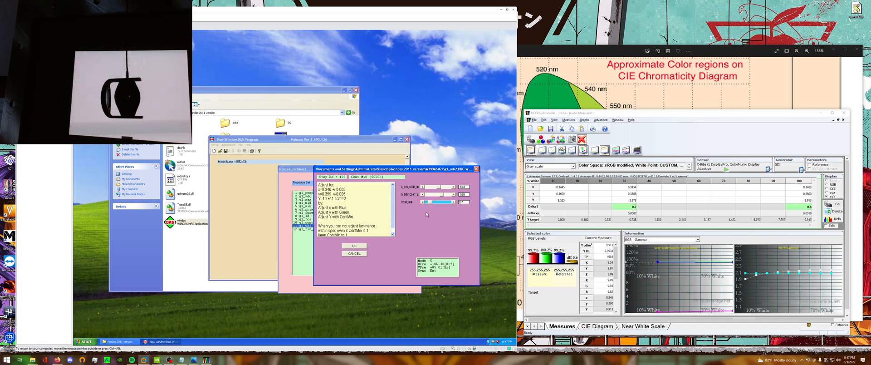
pyautogui.click(423, 186)
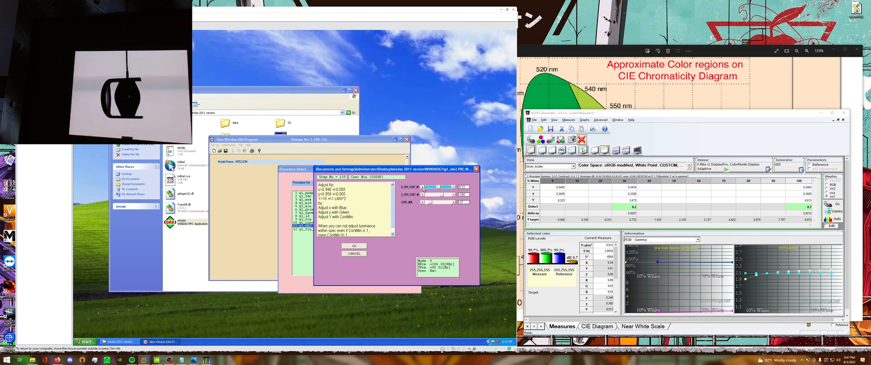
pyautogui.click(453, 187)
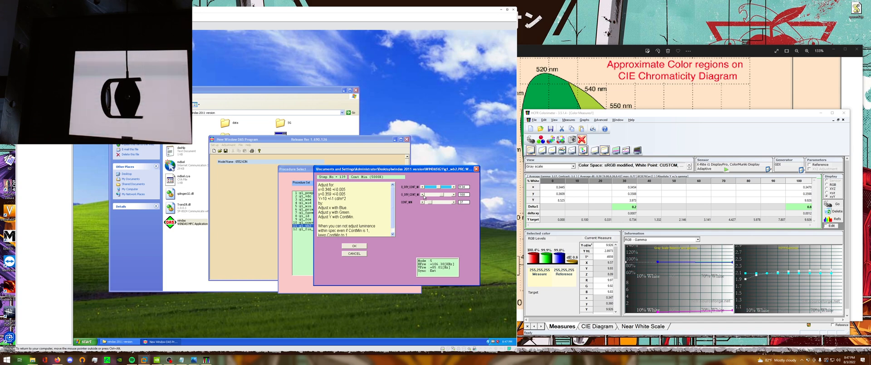
pyautogui.click(423, 194)
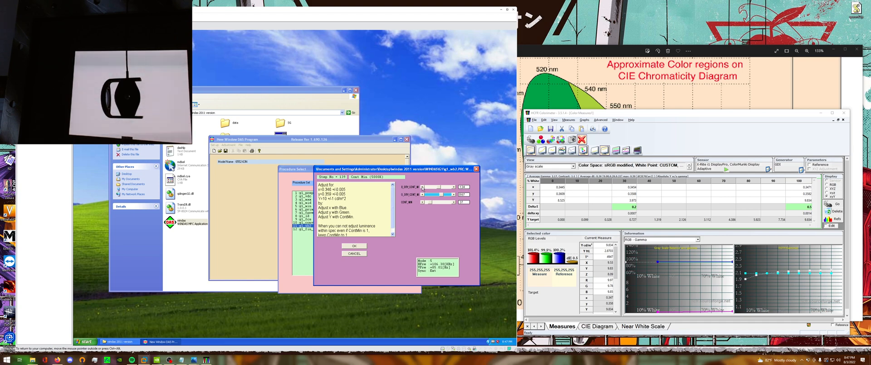
pyautogui.click(422, 187)
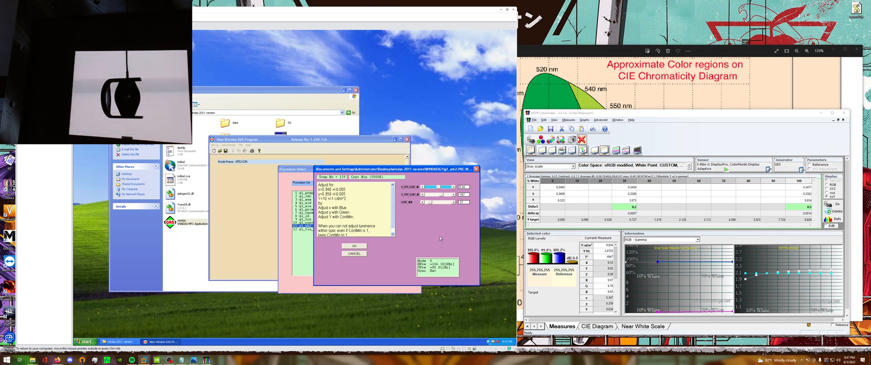
pyautogui.click(394, 235)
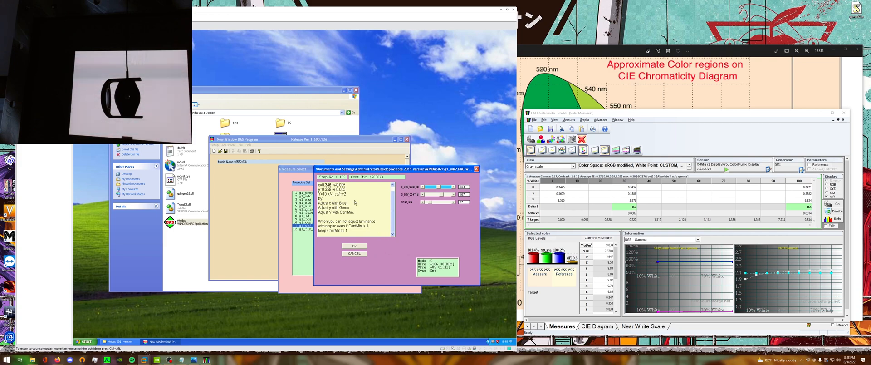
pyautogui.click(366, 246)
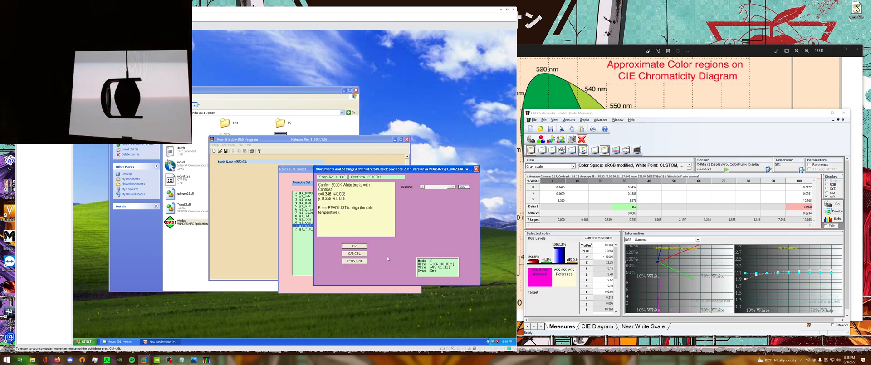
# Lower Contrast gradually to its minimum to check that 5000K white tracks at x=0.346, y=0.359.
pyautogui.moveTo(444, 187); pyautogui.dragTo(431, 188)
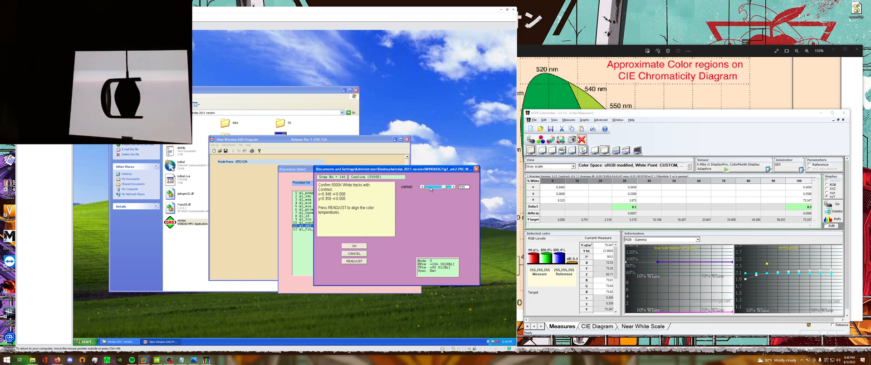
pyautogui.moveTo(431, 189); pyautogui.dragTo(429, 190)
pyautogui.click(429, 189)
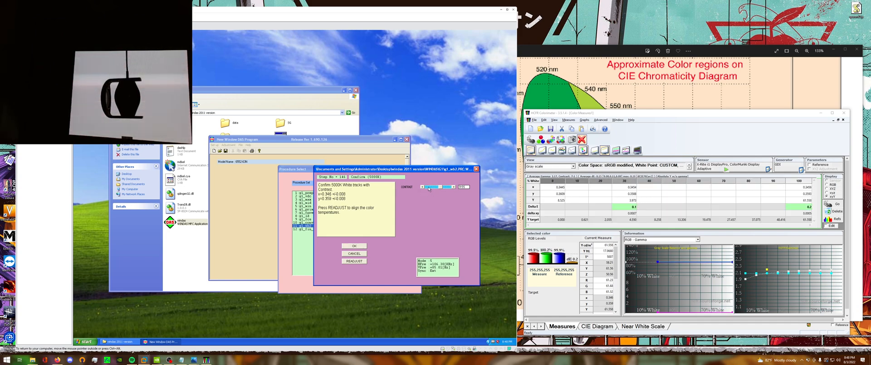
pyautogui.click(429, 188)
pyautogui.click(429, 188)
pyautogui.click(428, 188)
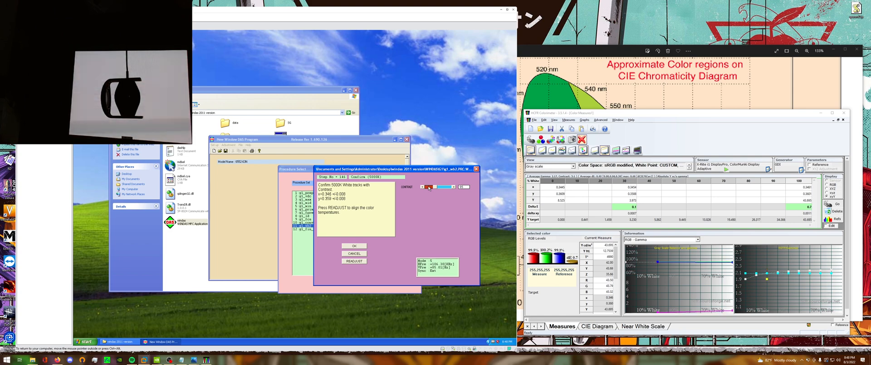
pyautogui.click(429, 188)
pyautogui.click(429, 188)
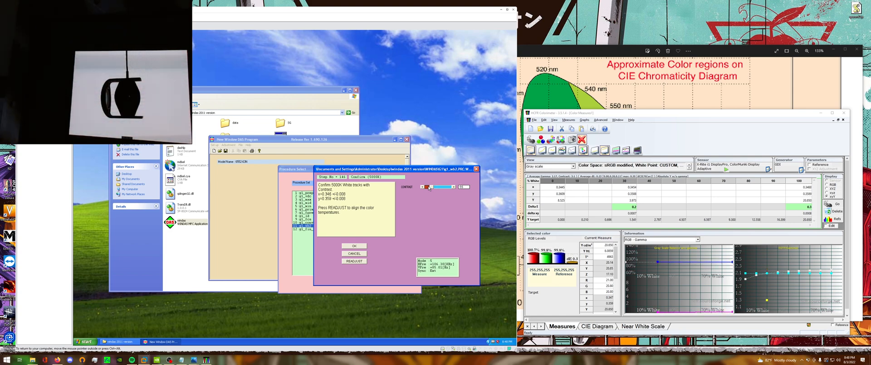
pyautogui.click(428, 188)
pyautogui.click(429, 188)
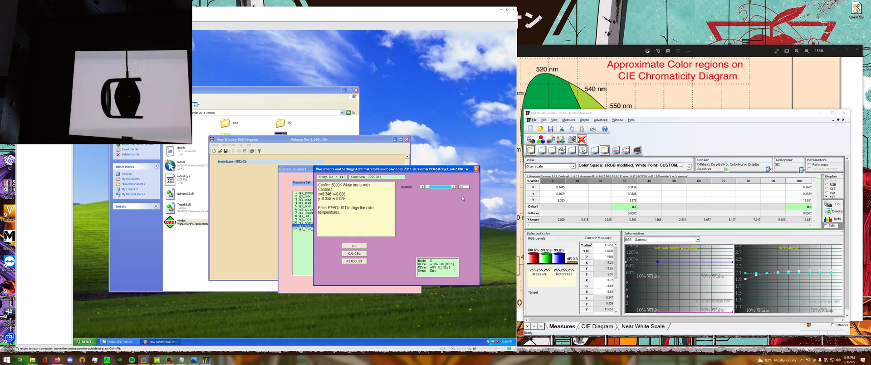
pyautogui.click(422, 187)
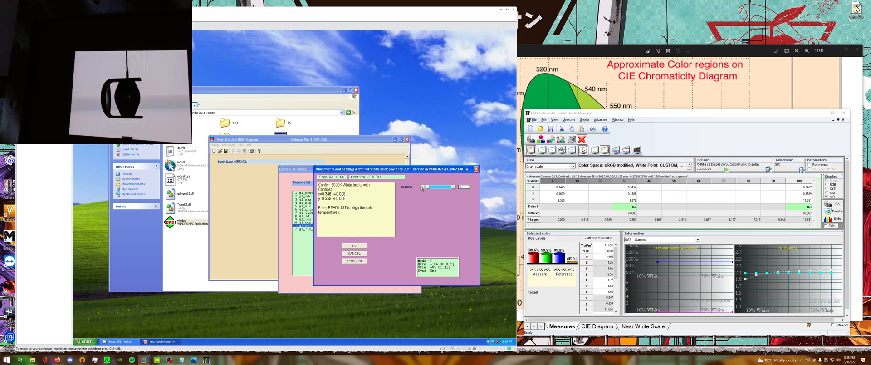
pyautogui.click(422, 187)
# Raise Contrast back through its range while checking the 5000K white tracking, and accept the contrast confirmation.
pyautogui.click(441, 186)
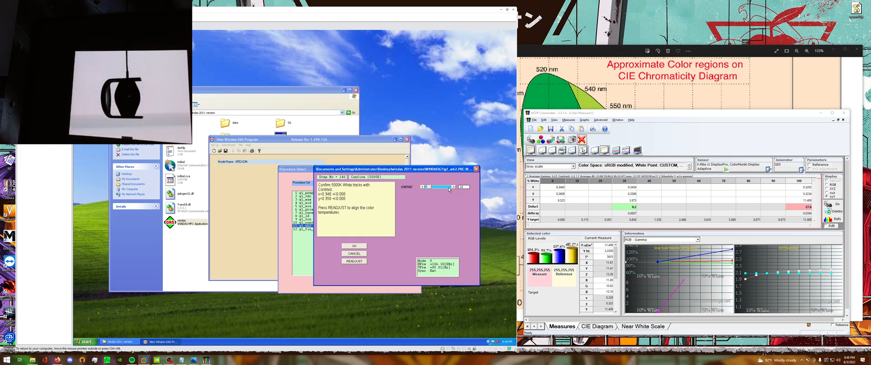
pyautogui.click(449, 187)
pyautogui.click(448, 187)
pyautogui.click(448, 187)
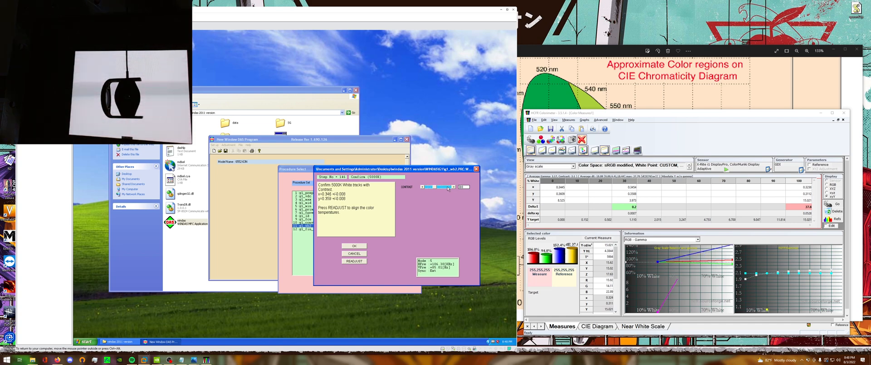
pyautogui.click(447, 187)
pyautogui.click(448, 187)
pyautogui.click(449, 187)
pyautogui.click(449, 187)
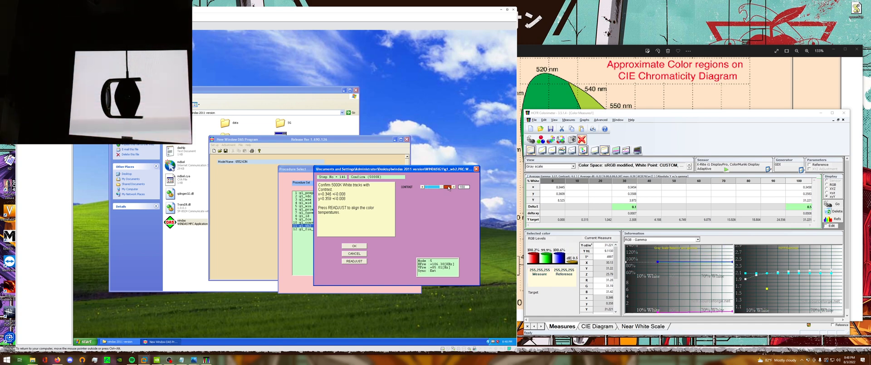
pyautogui.click(449, 187)
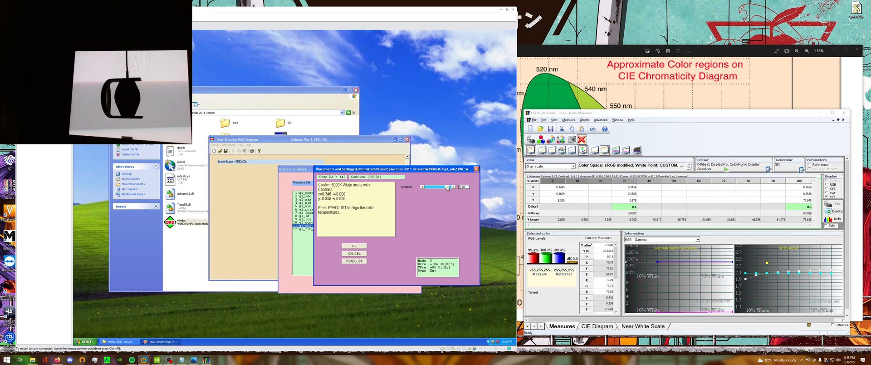
pyautogui.click(451, 188)
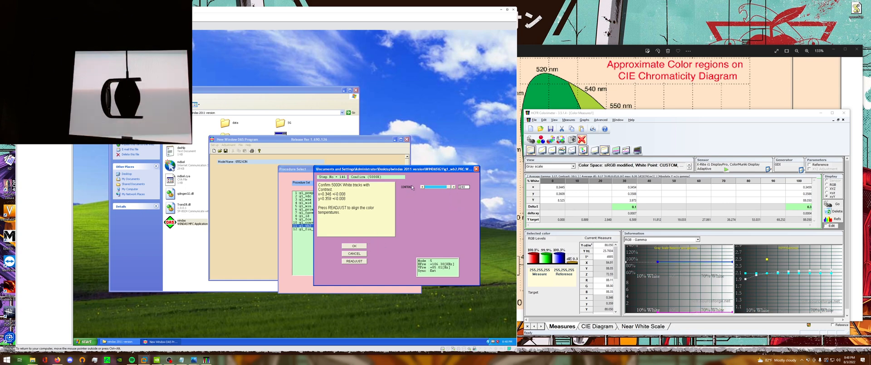
pyautogui.click(354, 245)
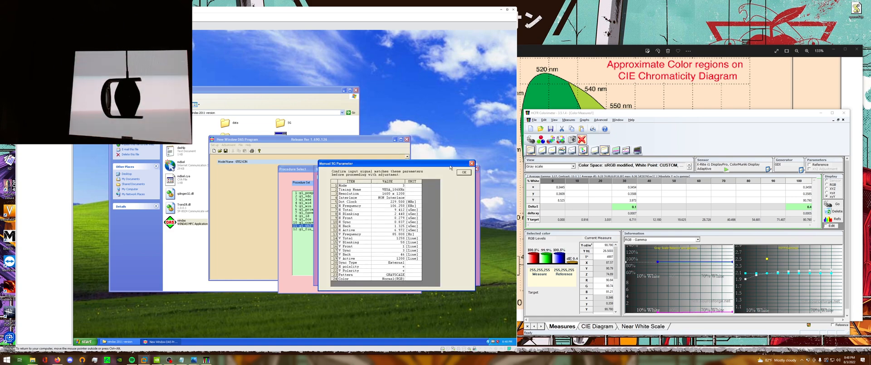
# Confirm the grayscale signal parameters, vary Brightness up and down to check 5000K white tracking visually, and accept.
pyautogui.moveTo(450, 165); pyautogui.dragTo(406, 188)
pyautogui.click(421, 194)
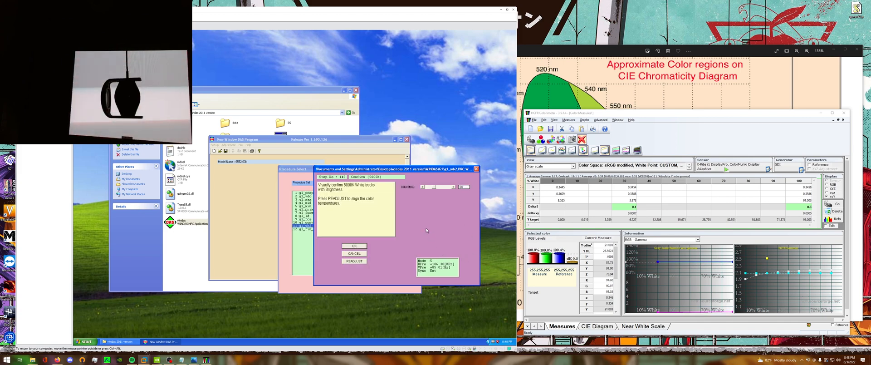
pyautogui.click(445, 187)
pyautogui.click(447, 188)
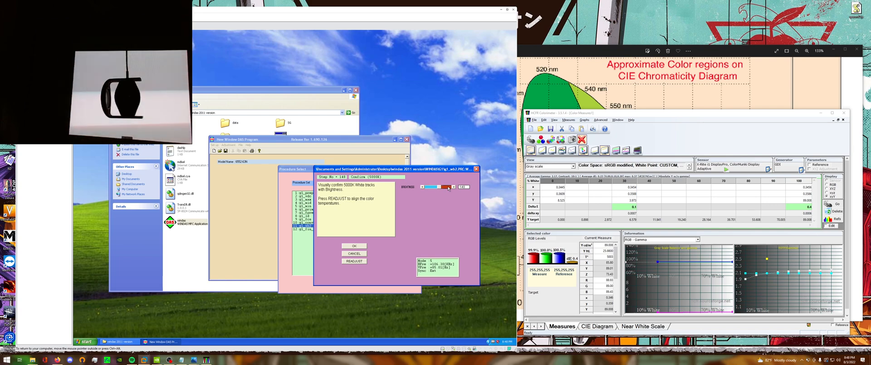
pyautogui.click(448, 188)
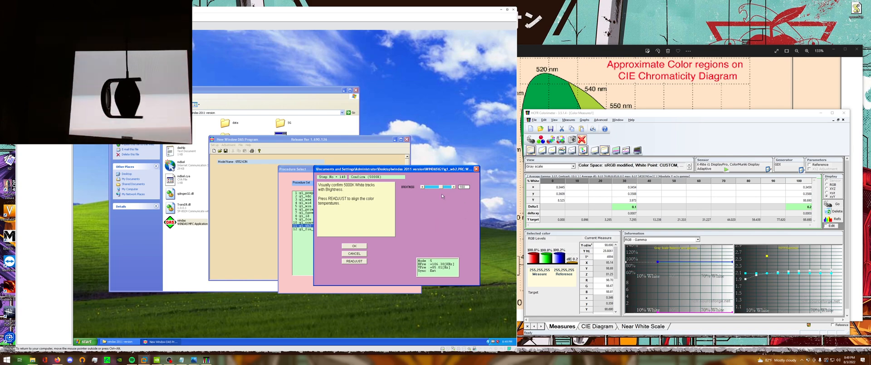
pyautogui.click(428, 187)
pyautogui.click(428, 187)
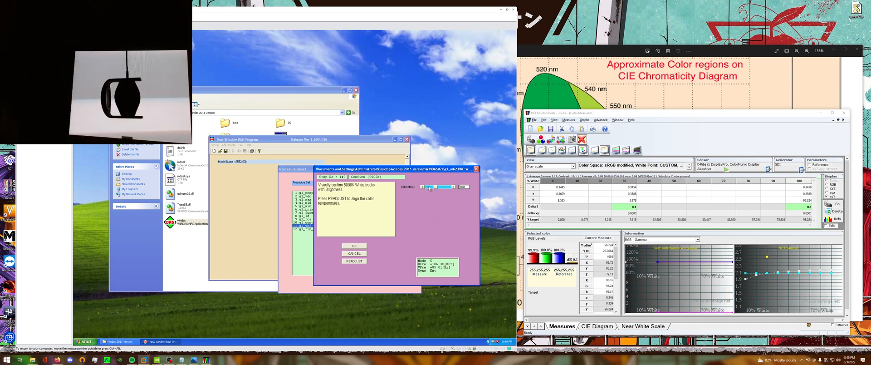
pyautogui.click(429, 188)
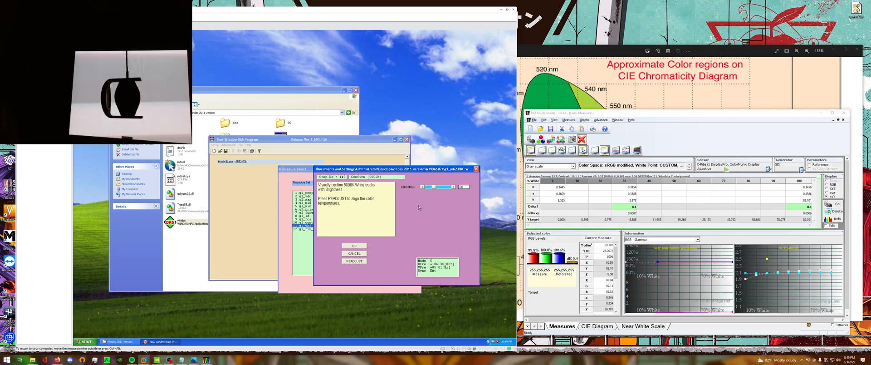
pyautogui.click(355, 246)
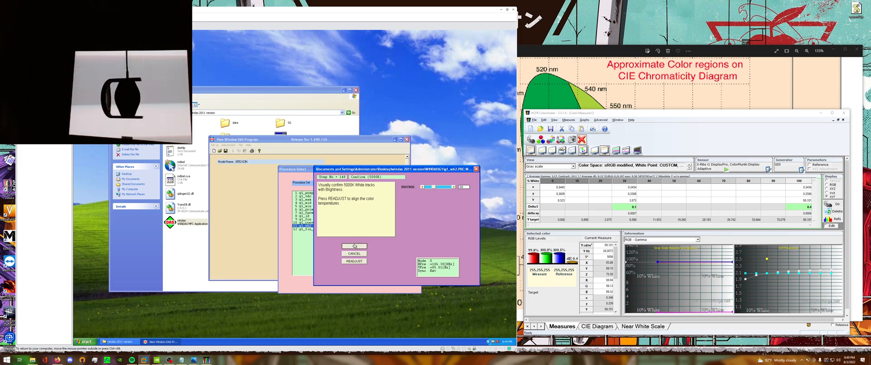
# Select the 100% gray scale measurement in HCFR and return to the WinDAS adjustment window.
pyautogui.click(551, 220)
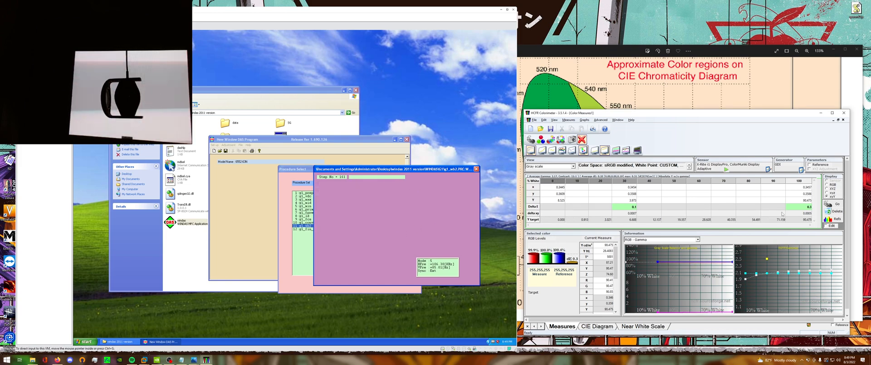
pyautogui.click(804, 211)
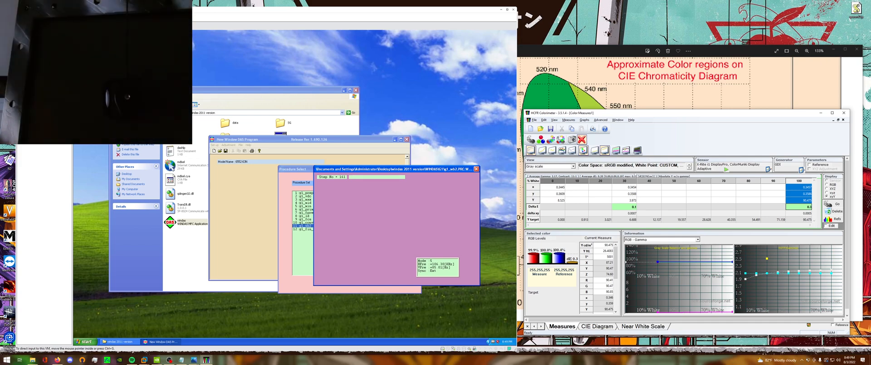
pyautogui.click(430, 179)
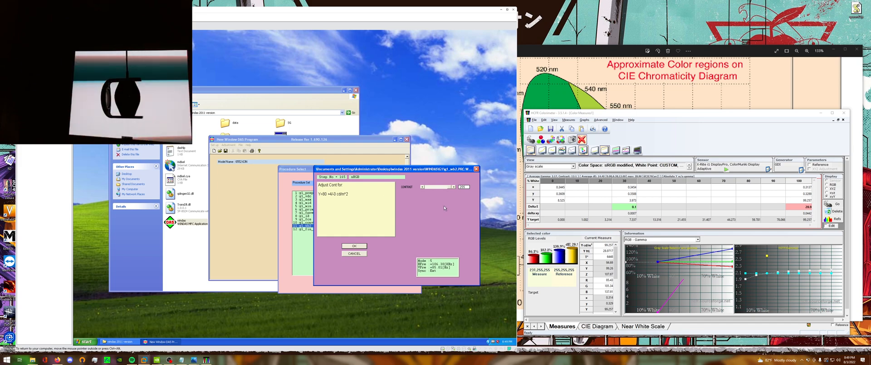
# In the sRGB adjustment, lower Contrast and fine-tune it until HCFR reads Y=80 cd/m².
pyautogui.click(437, 187)
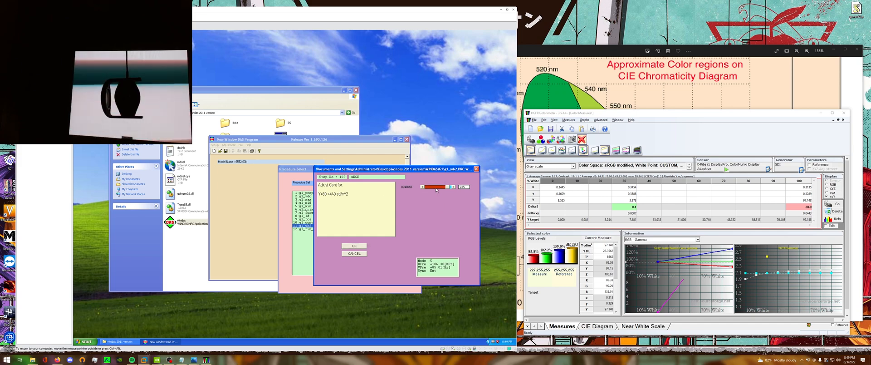
pyautogui.click(436, 187)
pyautogui.click(436, 187)
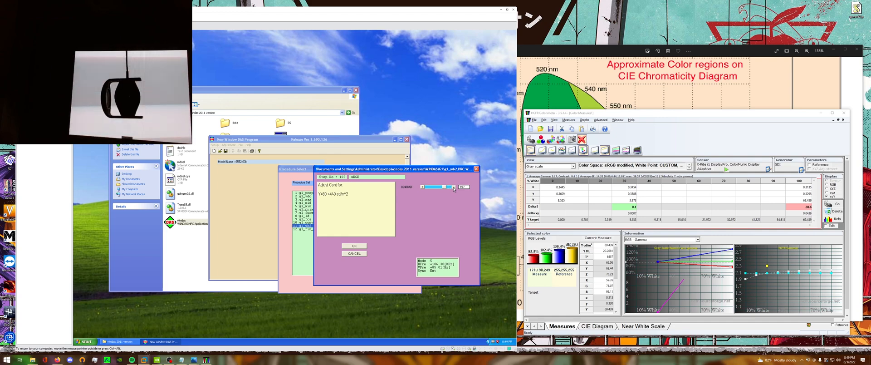
pyautogui.click(454, 187)
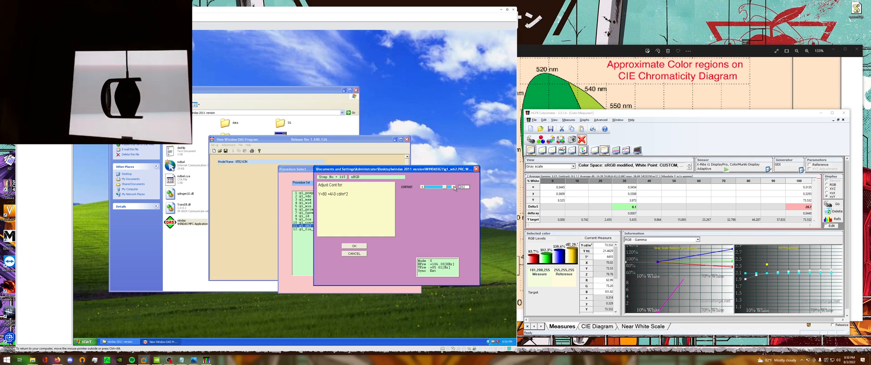
pyautogui.click(454, 187)
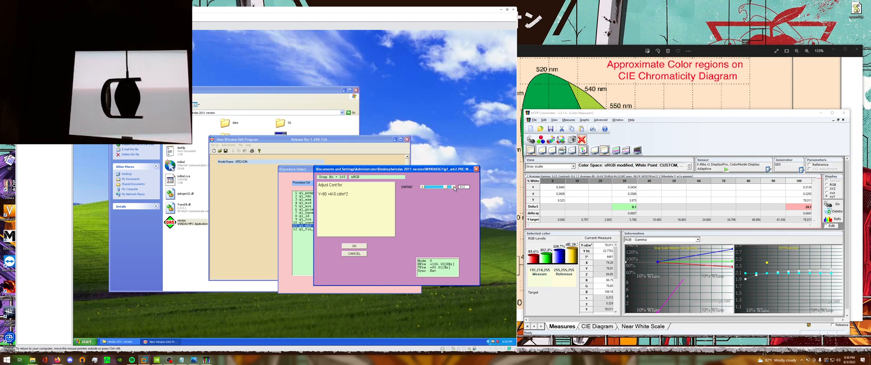
pyautogui.click(454, 187)
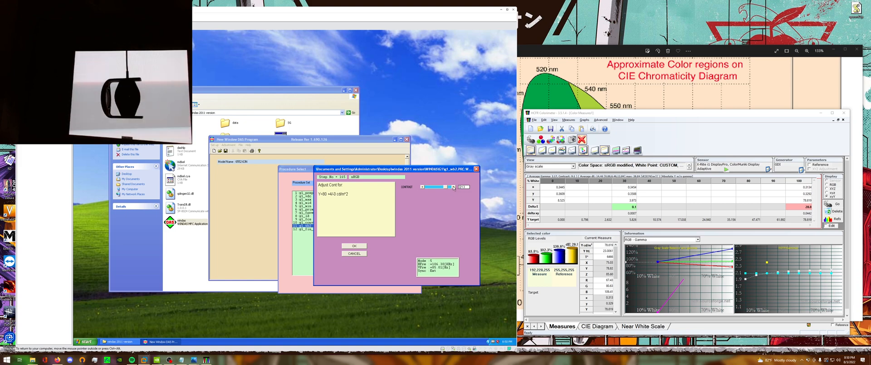
pyautogui.click(454, 188)
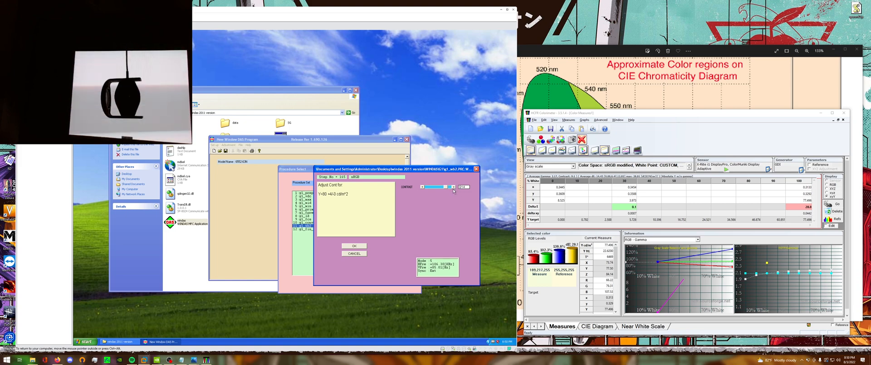
pyautogui.click(454, 188)
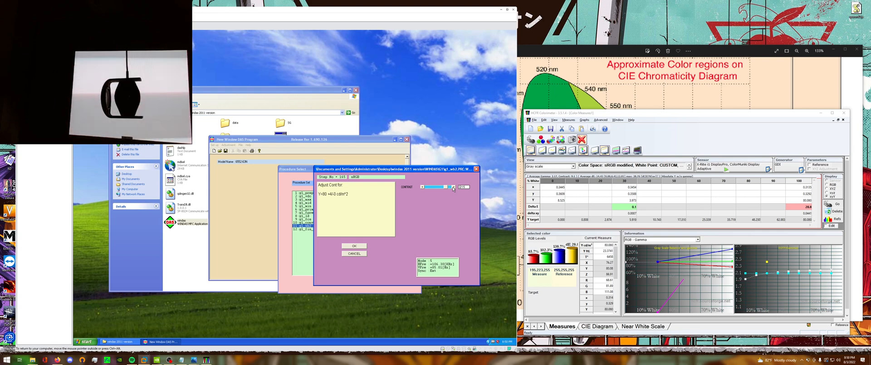
# Lower the sRGB contrast slightly, and set HCFR's reference white to D65 for the sRGB standard with the white-point override turned off.
pyautogui.click(422, 186)
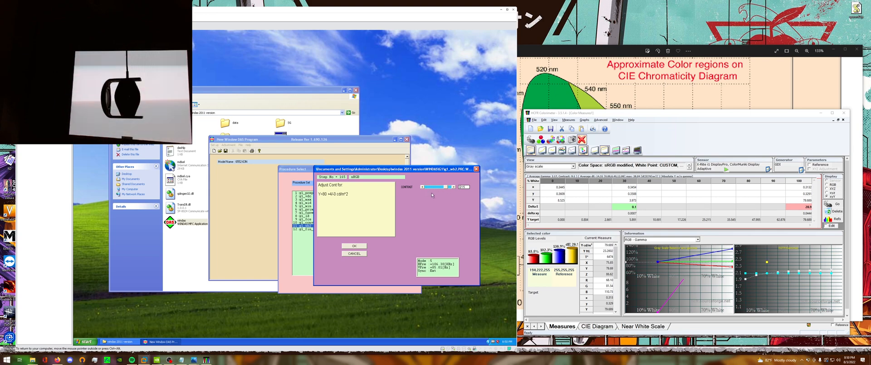
pyautogui.click(641, 128)
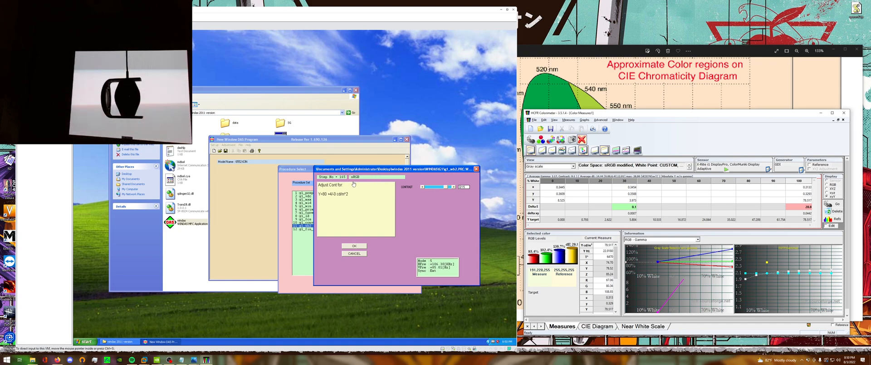
pyautogui.click(600, 119)
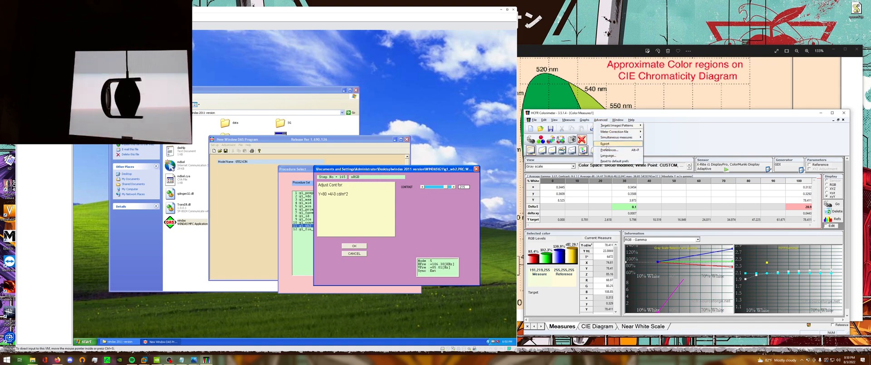
pyautogui.click(608, 150)
pyautogui.click(662, 150)
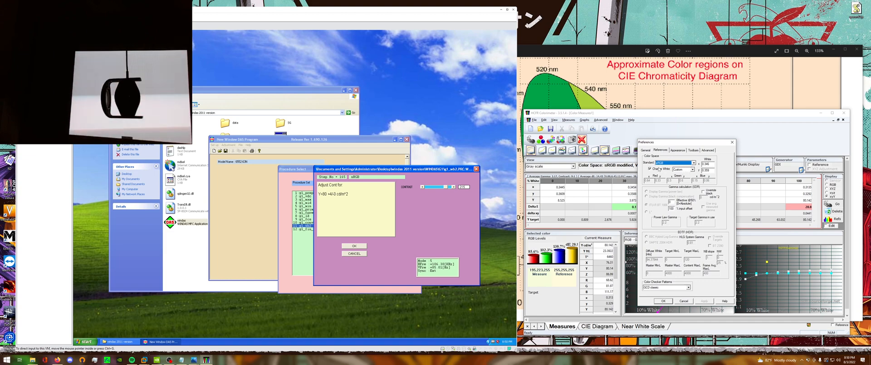
pyautogui.click(683, 169)
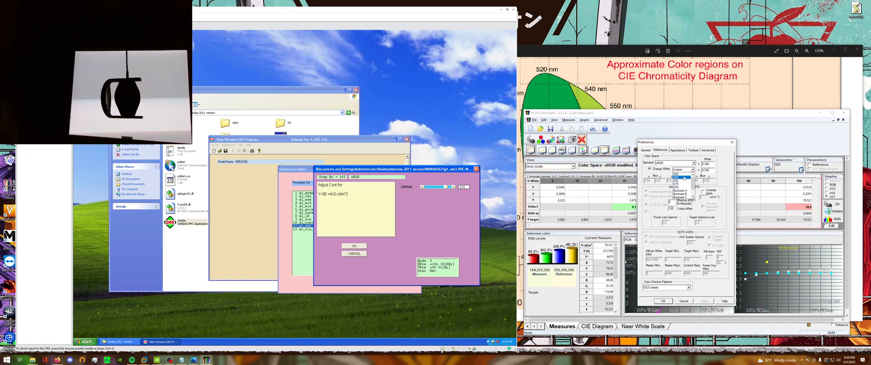
pyautogui.click(681, 175)
pyautogui.click(655, 169)
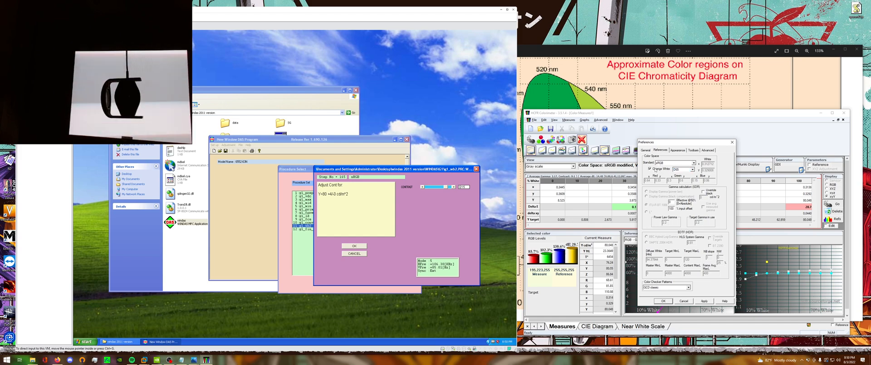
pyautogui.click(650, 169)
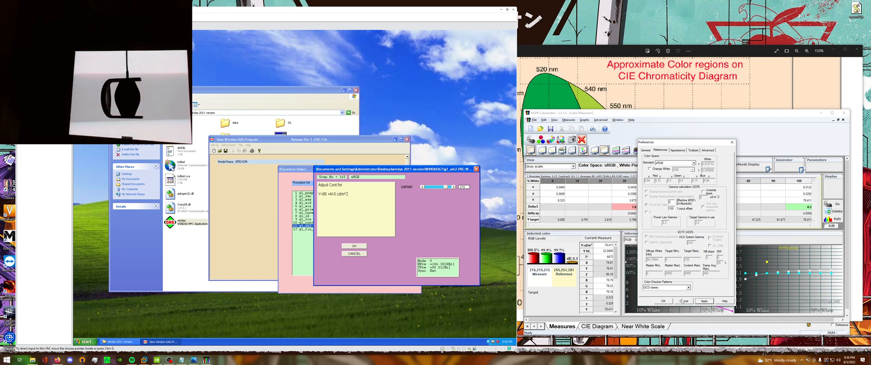
pyautogui.click(684, 301)
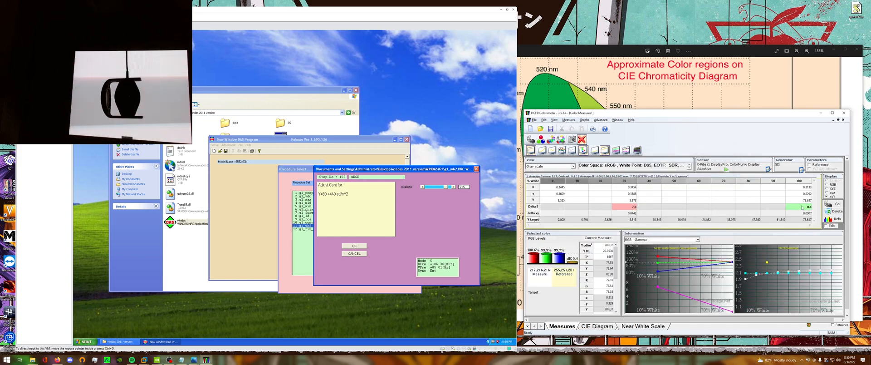
# Return to WinDAS, accept the sRGB contrast adjustment, and finish the White Balance procedure.
pyautogui.click(410, 228)
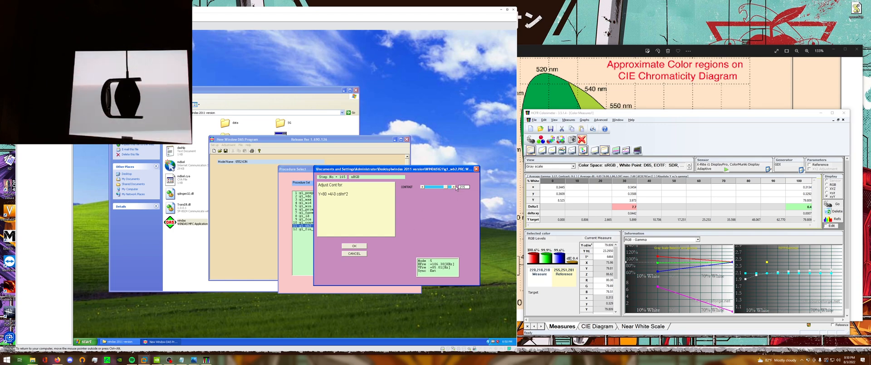
pyautogui.click(354, 246)
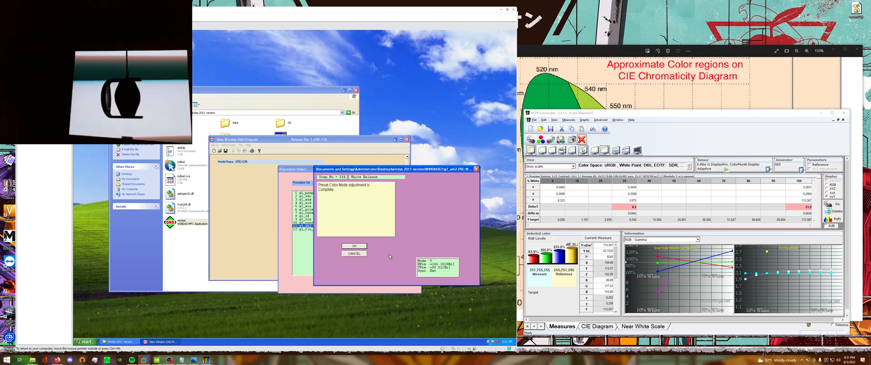
pyautogui.click(352, 245)
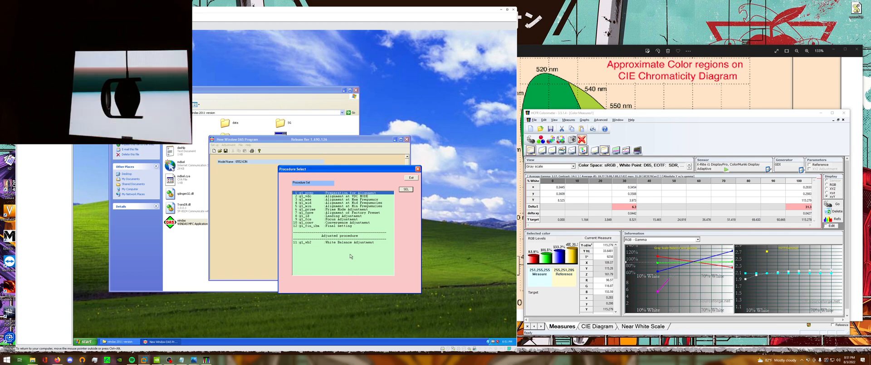
# Run the Final setting procedure, confirm its signal parameters and final values, and exit the procedure list.
pyautogui.click(314, 226)
pyautogui.click(401, 192)
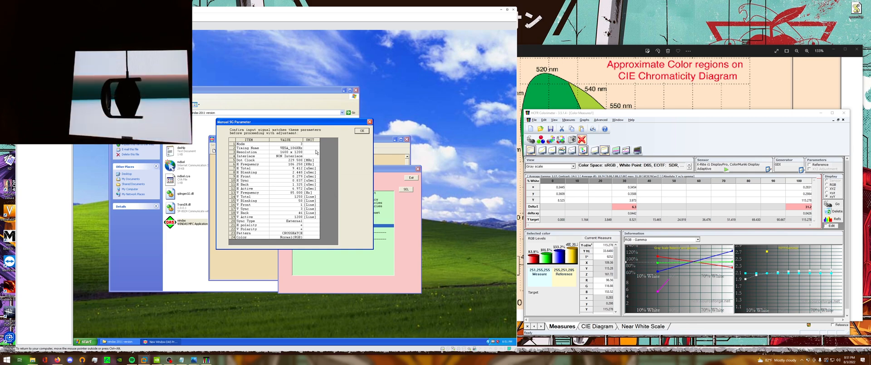
pyautogui.press('Return')
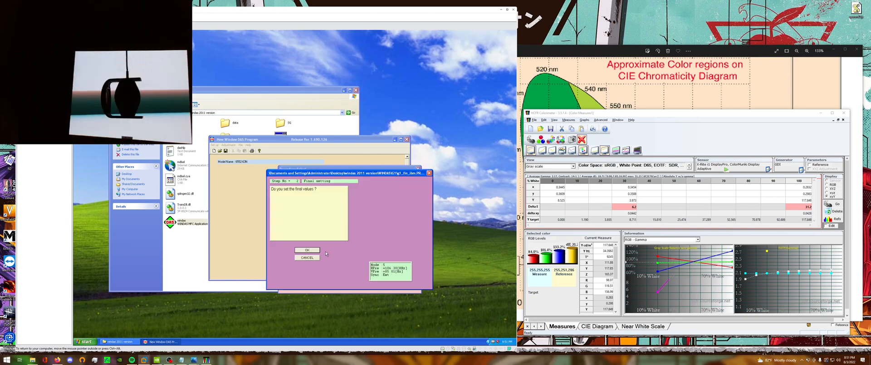
pyautogui.click(307, 251)
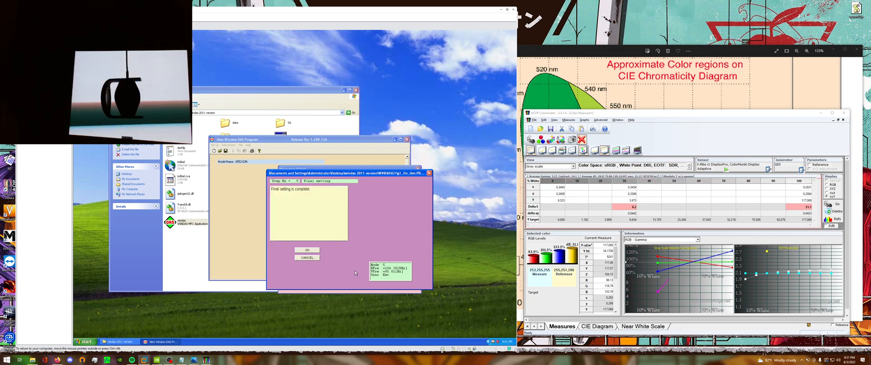
pyautogui.click(307, 250)
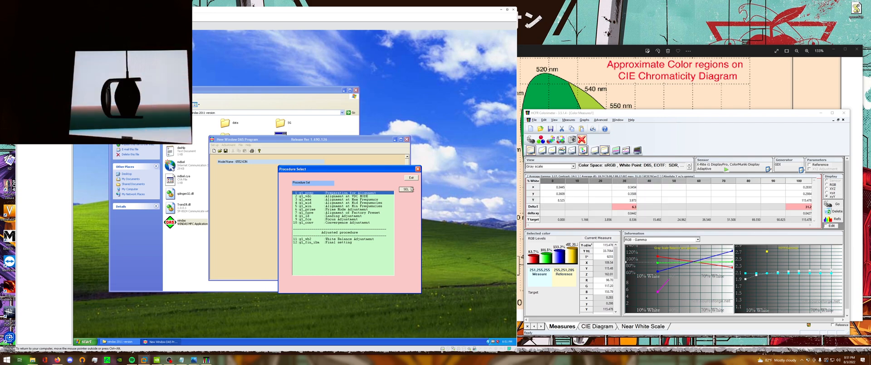
pyautogui.moveTo(406, 169); pyautogui.dragTo(372, 181)
pyautogui.click(375, 191)
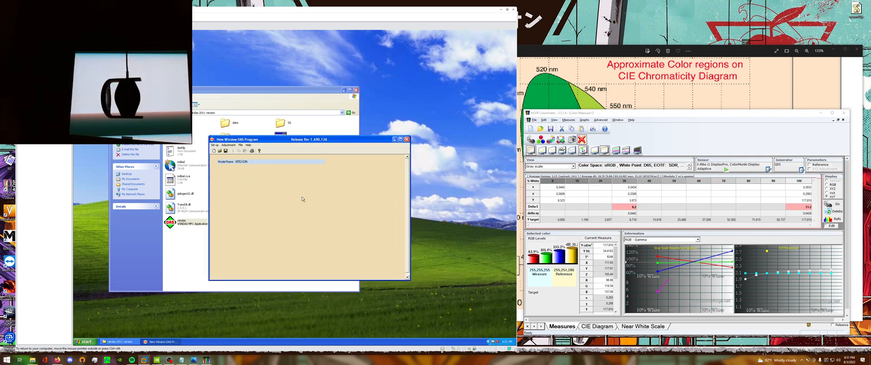
# Save the monitor's calibration data to a new file on the virtual machine's Desktop.
pyautogui.moveTo(323, 141); pyautogui.dragTo(378, 161)
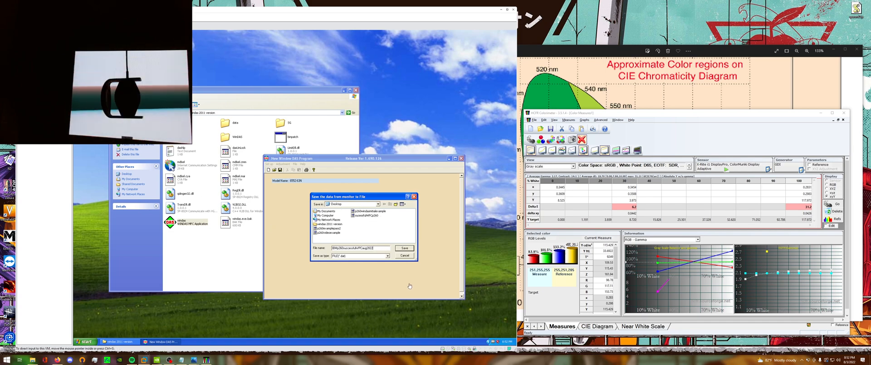
pyautogui.click(402, 249)
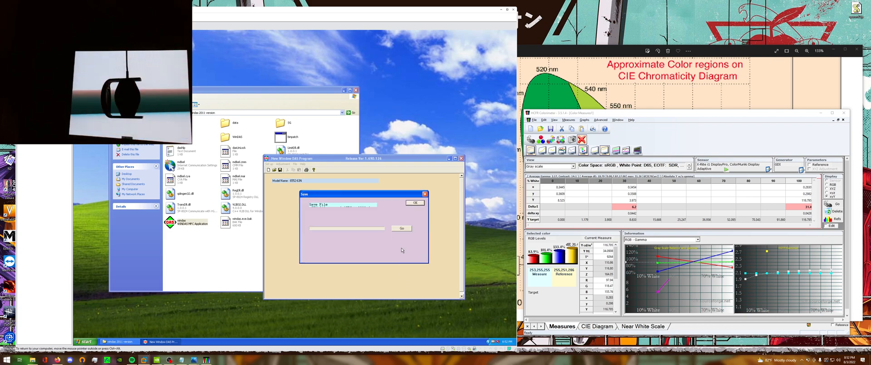
pyautogui.click(407, 229)
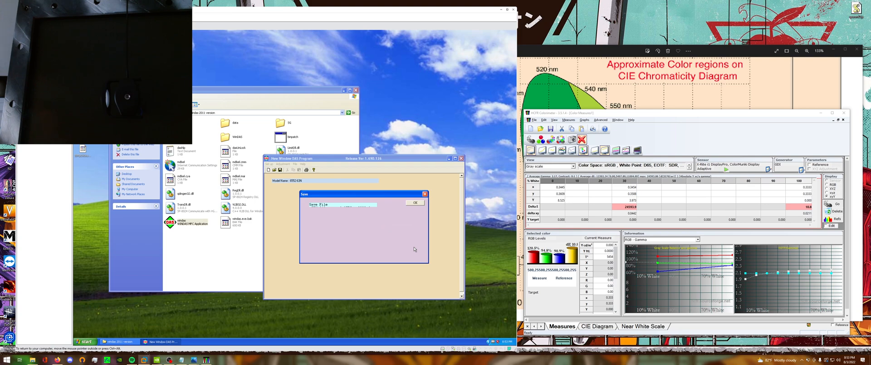
pyautogui.click(415, 202)
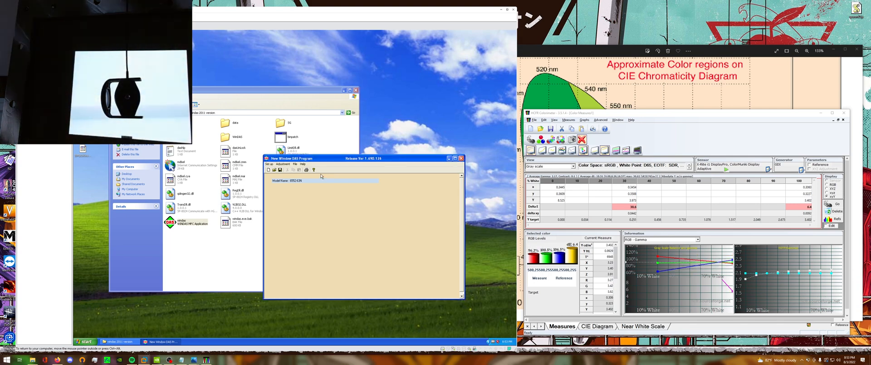
pyautogui.click(282, 164)
pyautogui.click(292, 195)
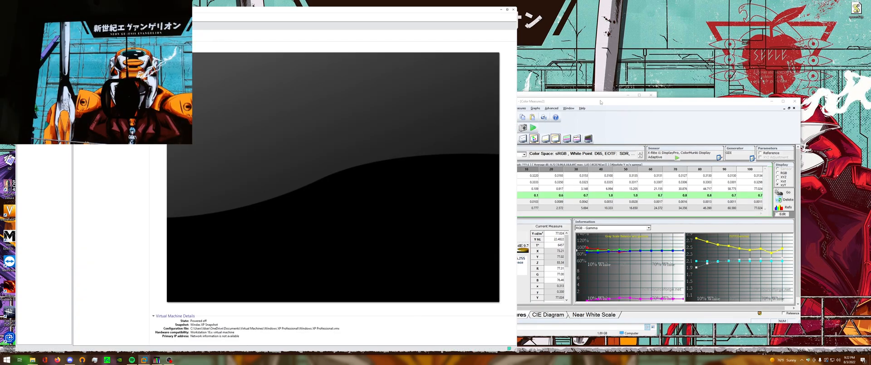
# Switch to HCFR, measure the primary colors, and start the combined primary and secondary color measurement.
pyautogui.click(595, 102)
pyautogui.moveTo(596, 102); pyautogui.dragTo(630, 99)
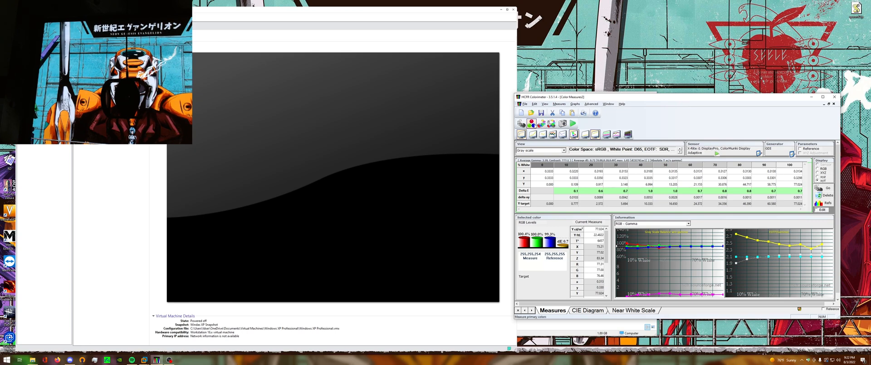
pyautogui.click(531, 123)
pyautogui.click(445, 192)
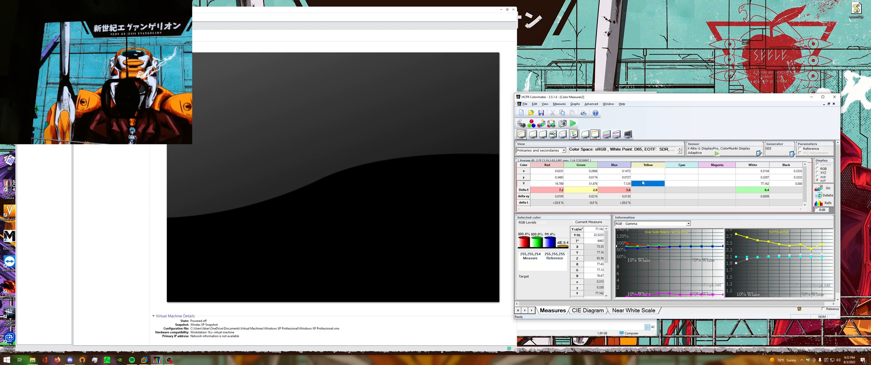
pyautogui.click(541, 123)
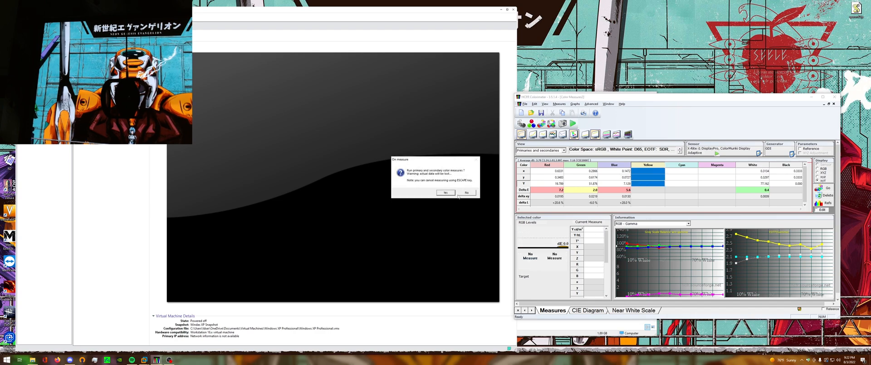
pyautogui.click(449, 195)
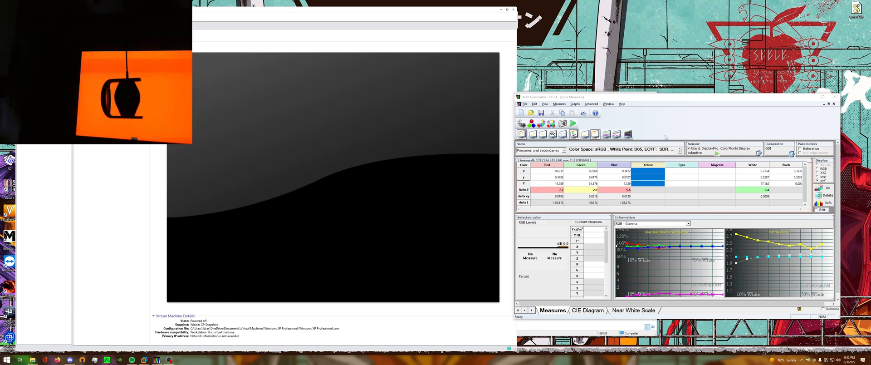